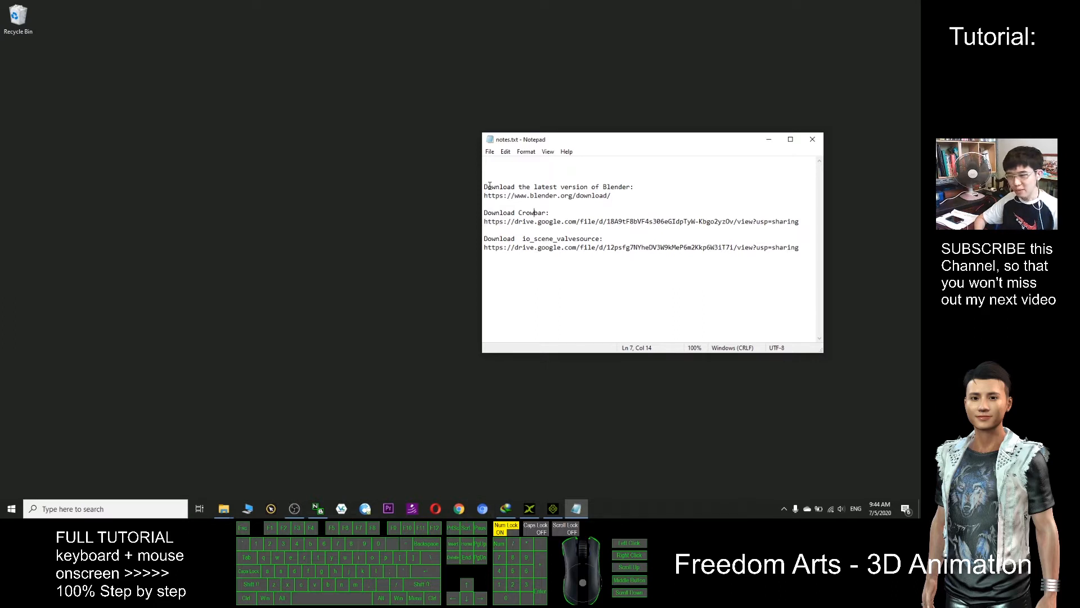
drag(488, 186, 612, 230)
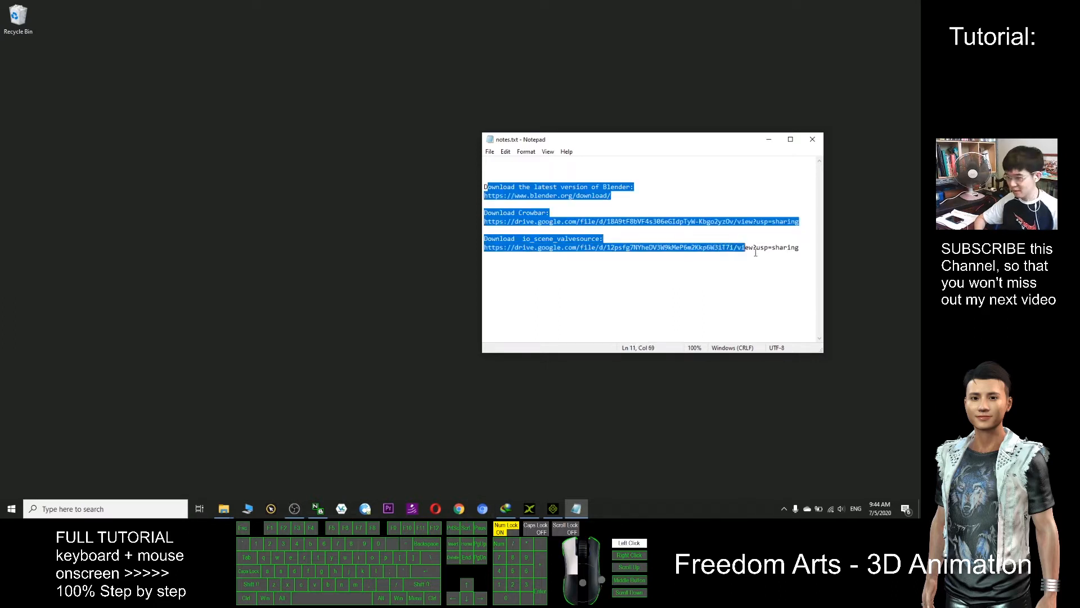
drag(631, 251, 627, 251)
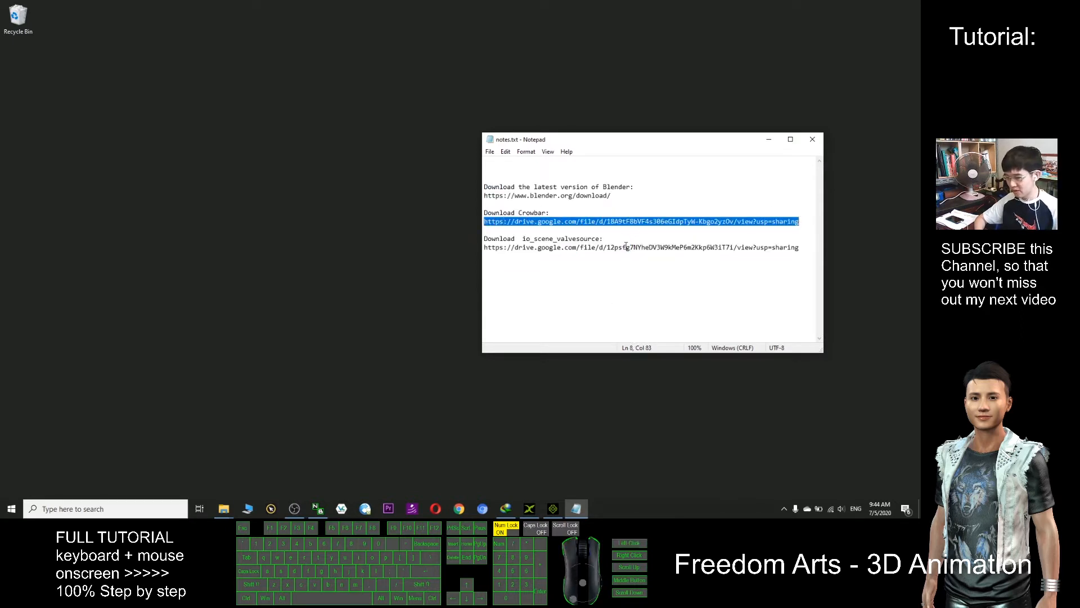
click(270, 508)
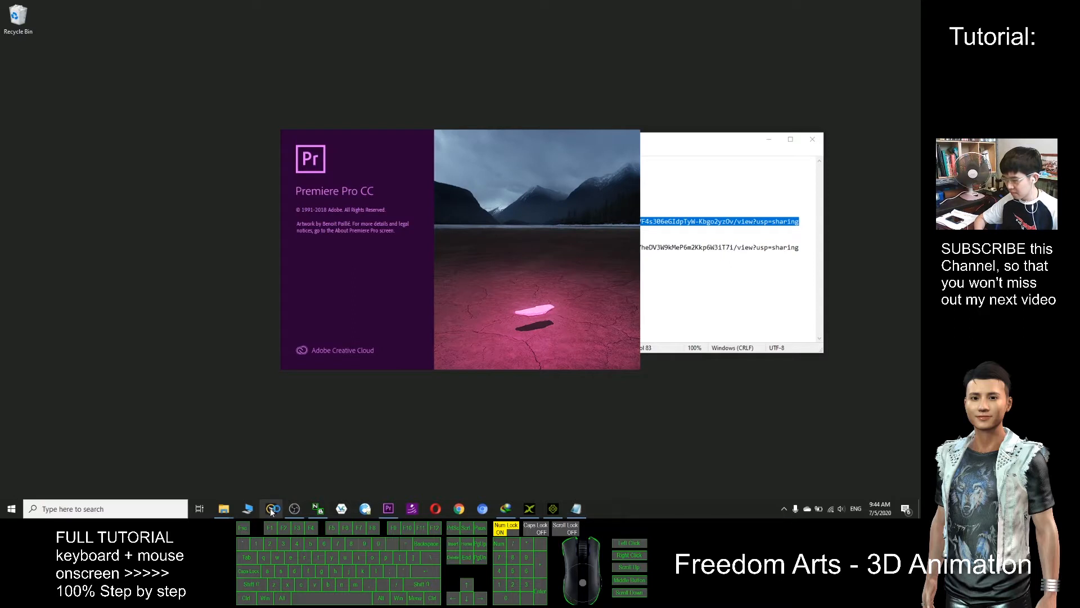
key(alt+F4)
click(514, 236)
mouse_move(293, 511)
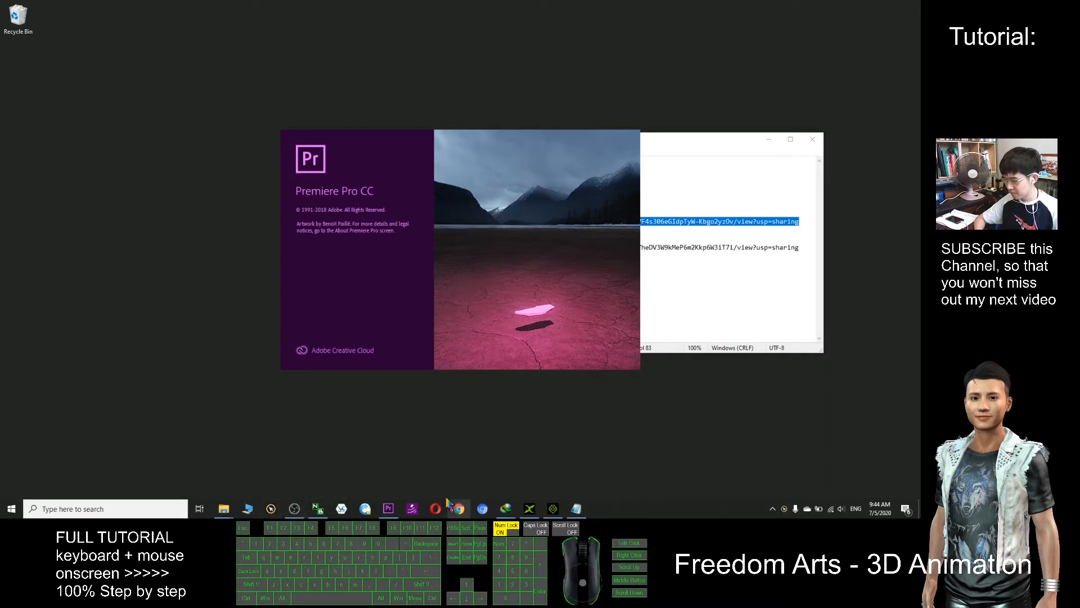
click(411, 510)
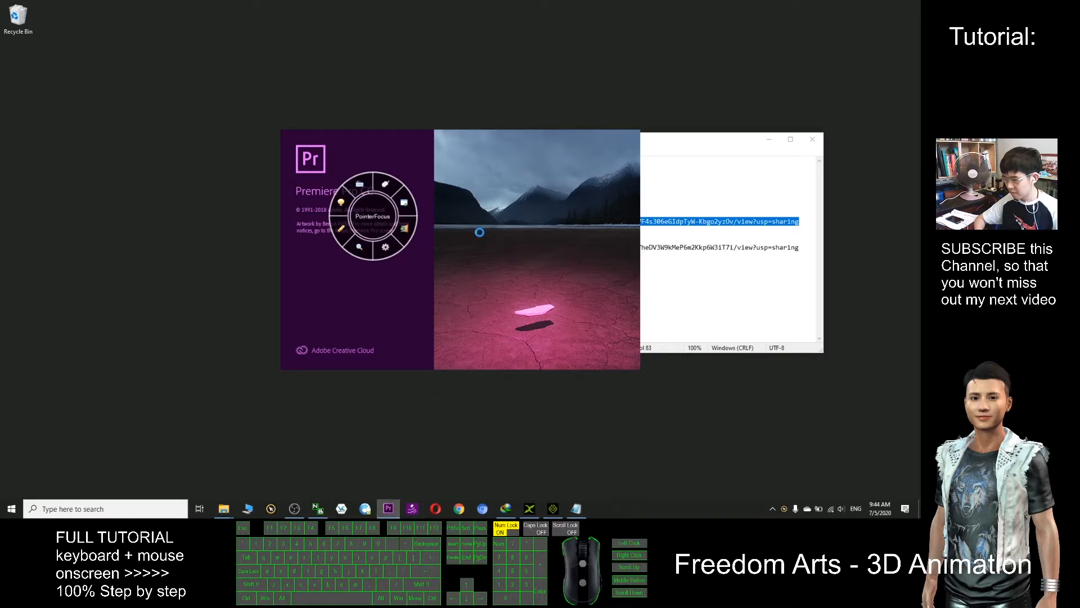
click(378, 220)
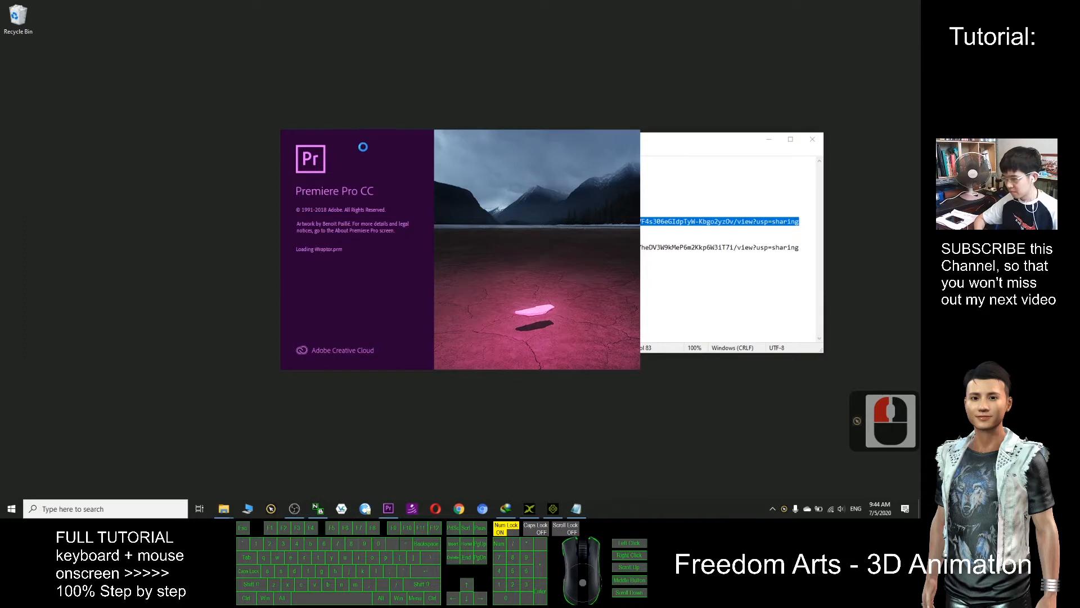
drag(703, 145, 706, 120)
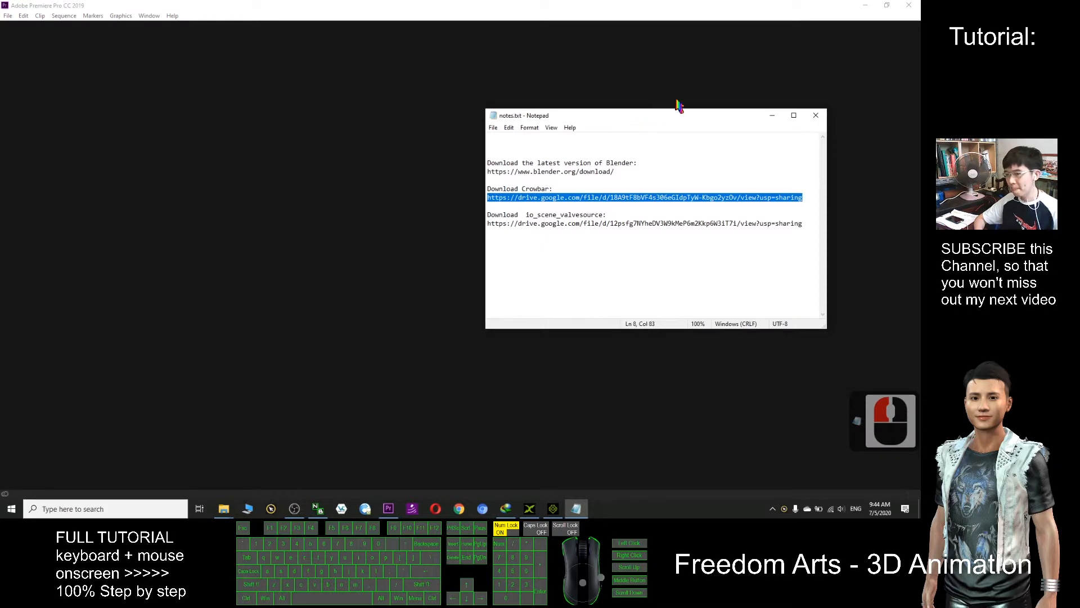
click(910, 6)
Copy the Google Drive link listed under Download Crowbar in notes.txt
drag(612, 125, 629, 131)
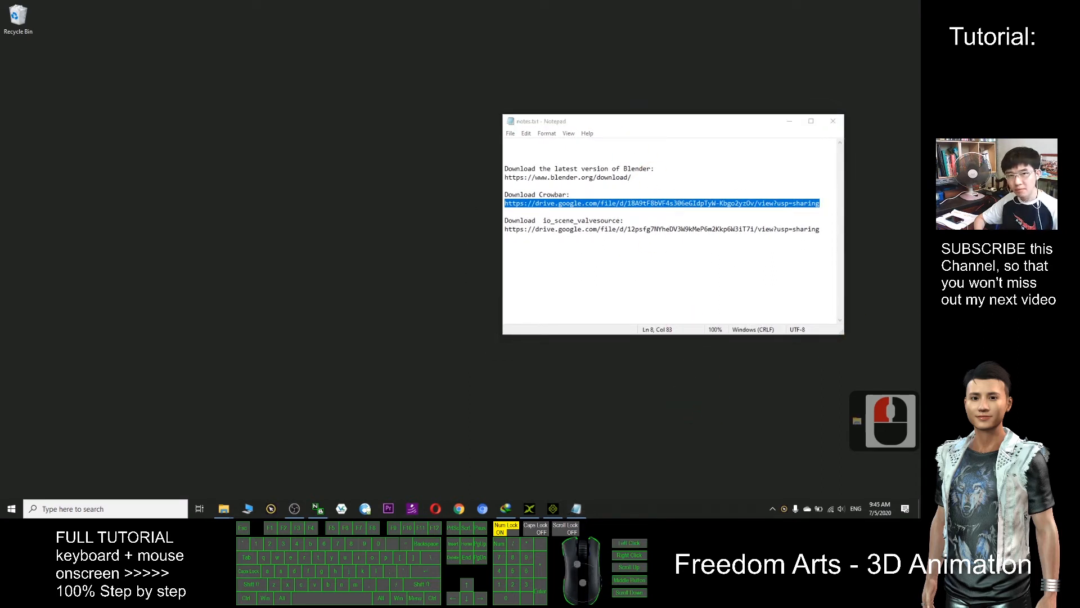
click(585, 102)
drag(599, 124, 588, 124)
click(492, 202)
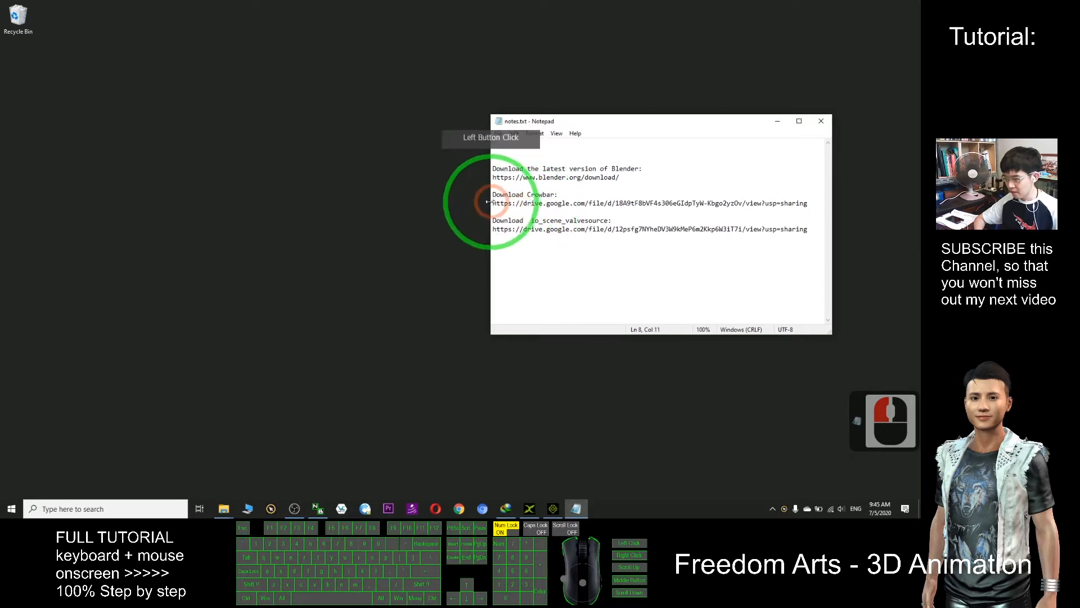
drag(492, 204, 807, 203)
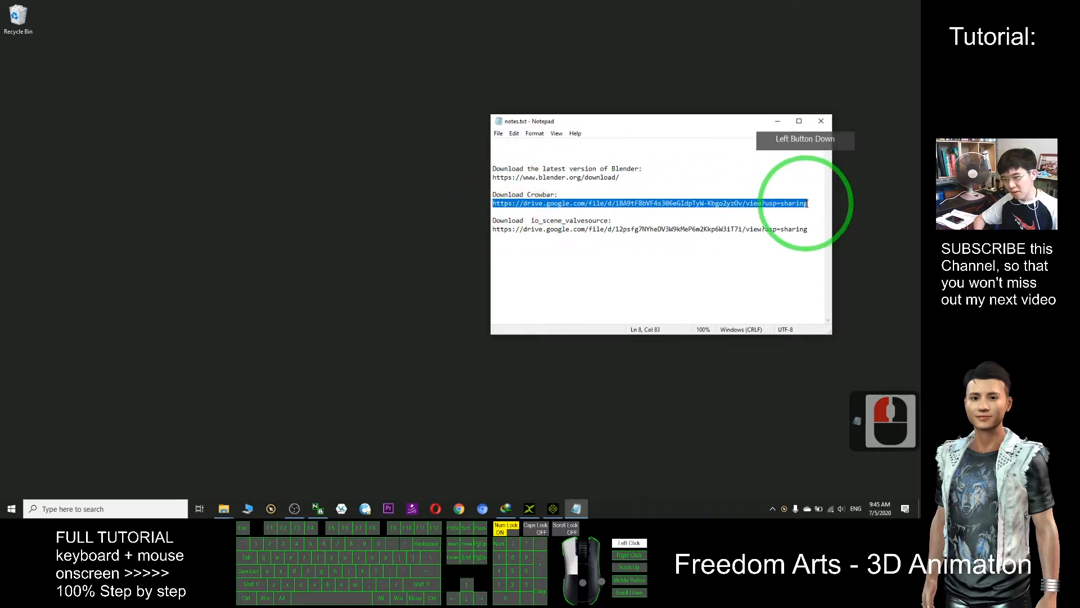
key(ctrl+c)
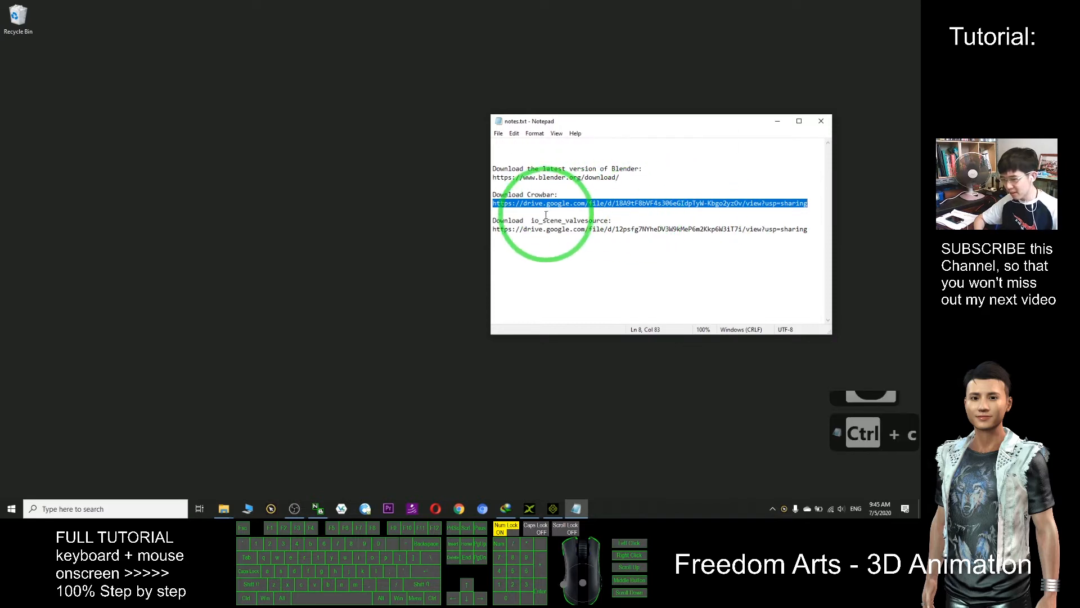
Switch to Chromium and open the copied Google Drive link for Crowbar
click(482, 509)
click(420, 181)
key(ctrl+v)
key(Return)
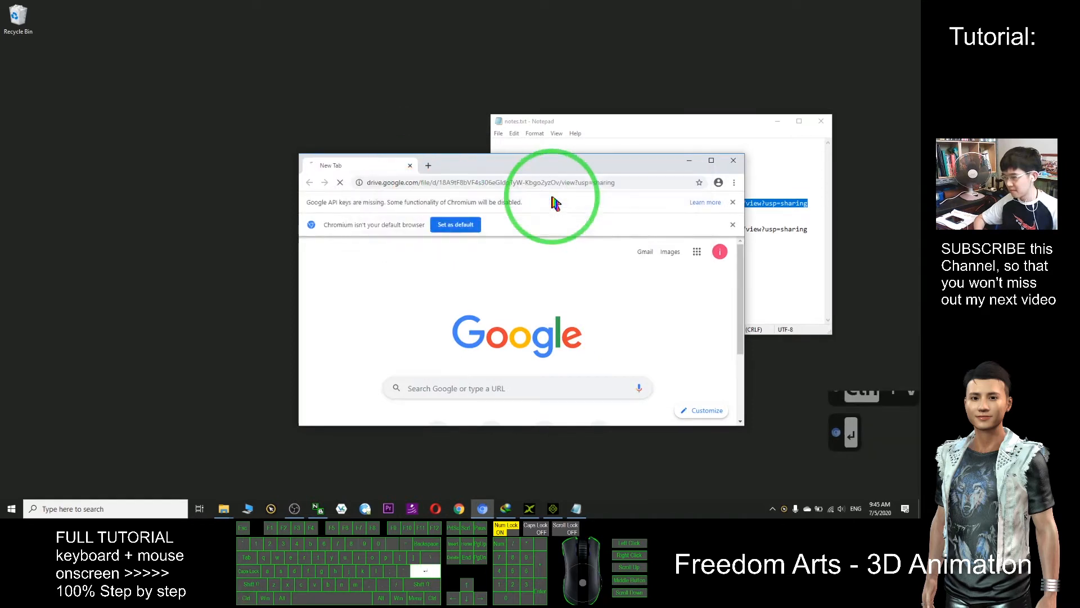
drag(568, 169, 504, 3)
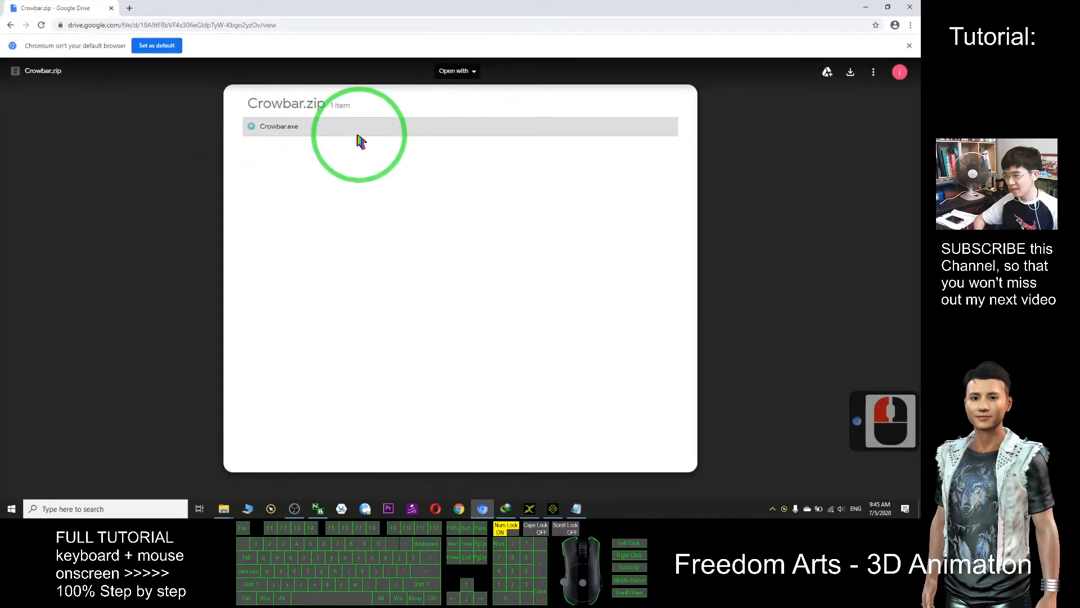
drag(332, 5, 434, 65)
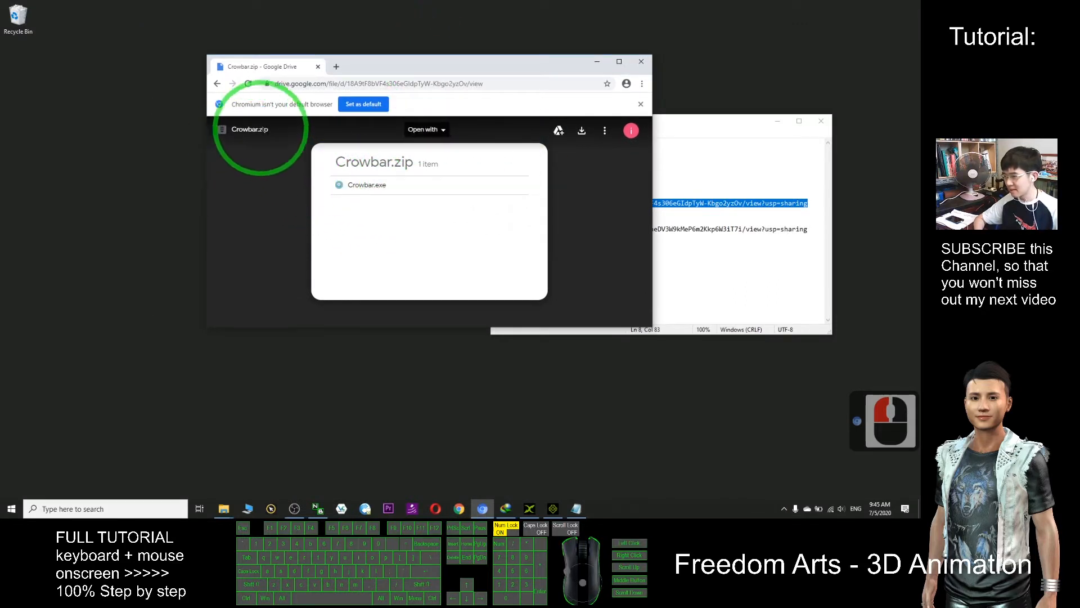
Download Crowbar.zip from Google Drive, keep the flagged file, and show it in its download folder
click(583, 132)
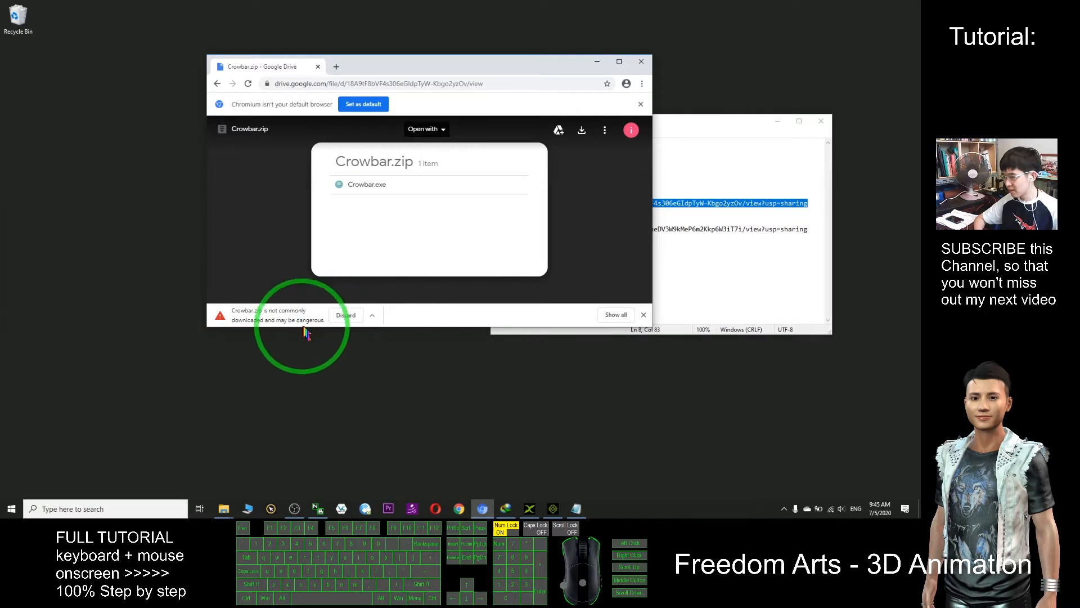
click(374, 316)
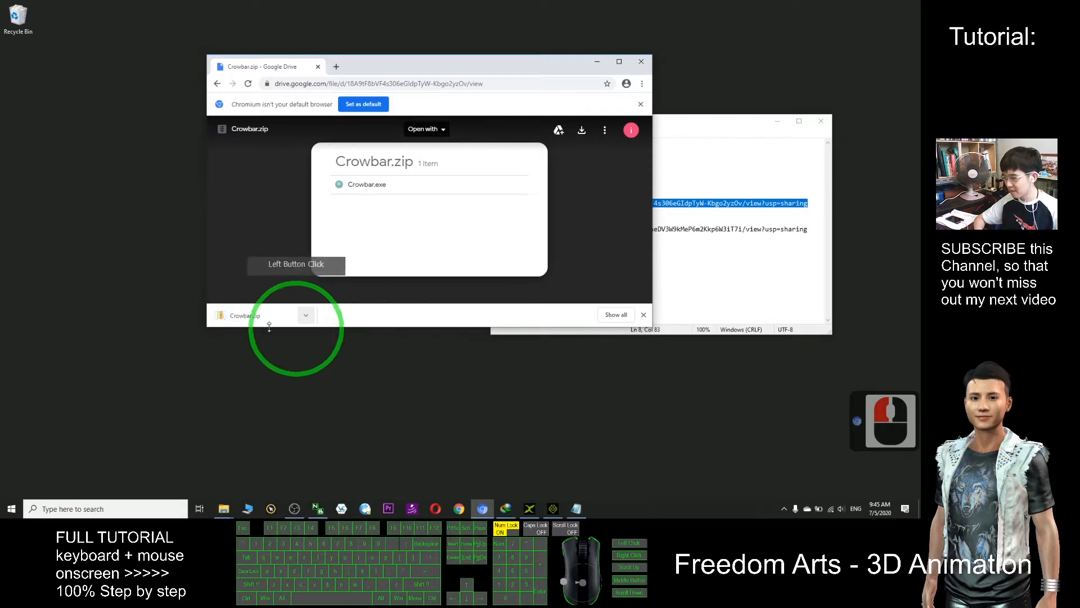
click(307, 317)
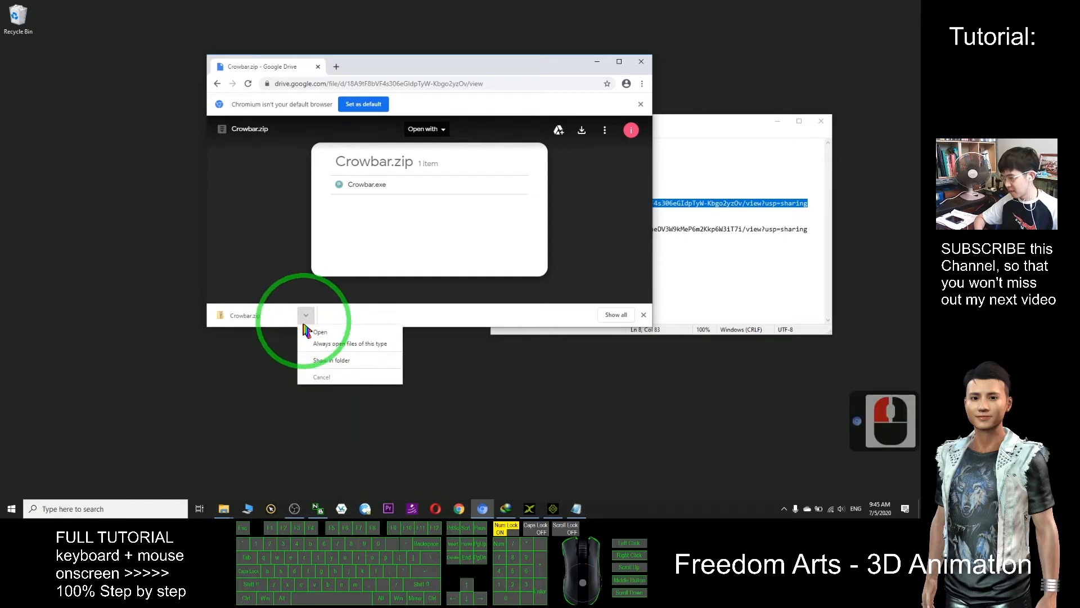
click(319, 364)
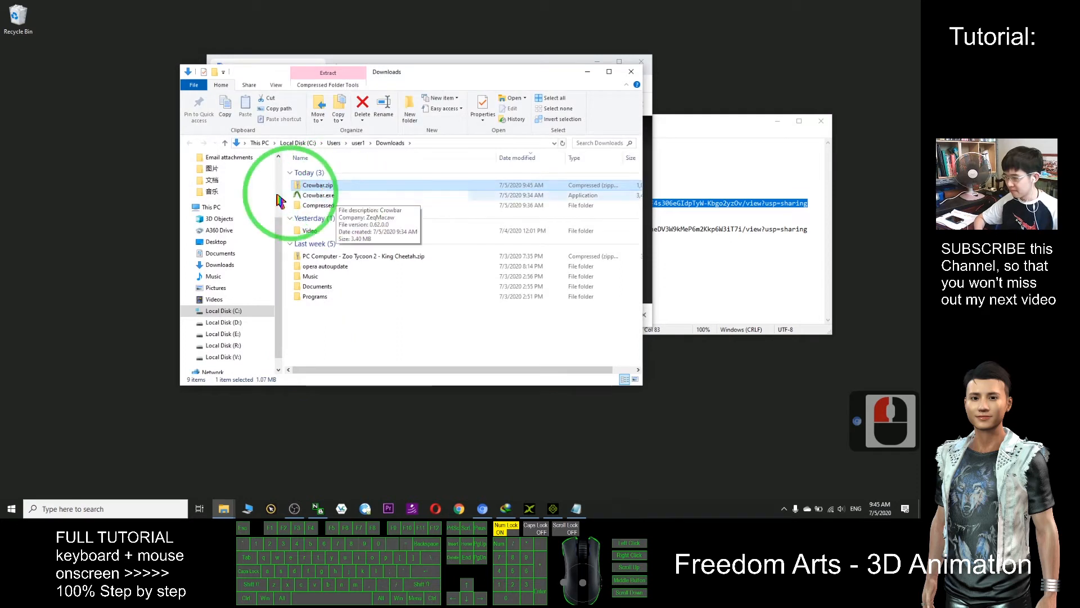
Move Crowbar.zip from the Downloads folder to the desktop and close the folder window
click(315, 188)
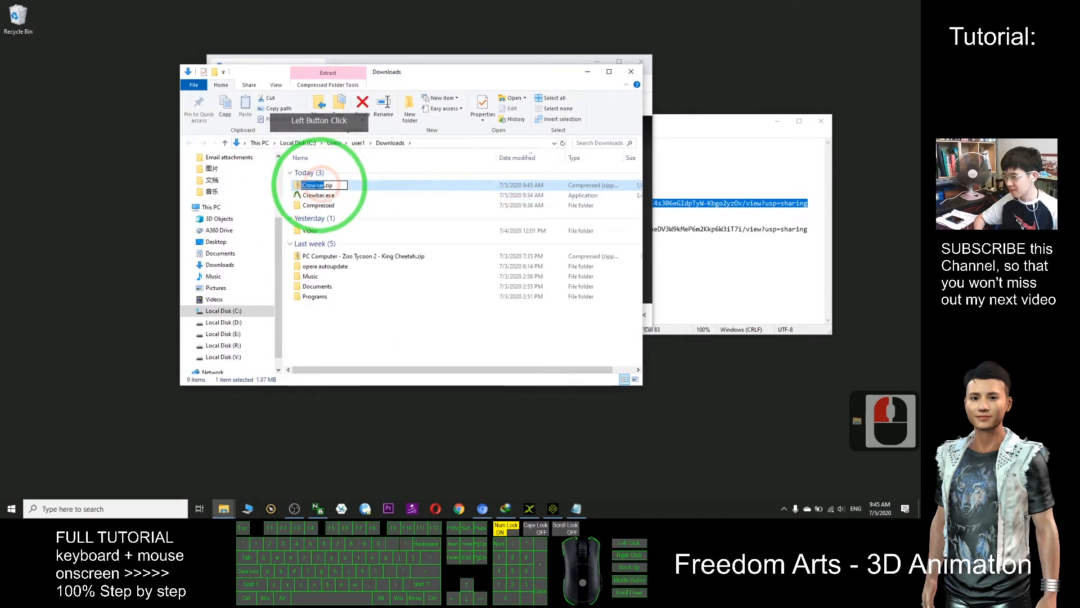
click(369, 189)
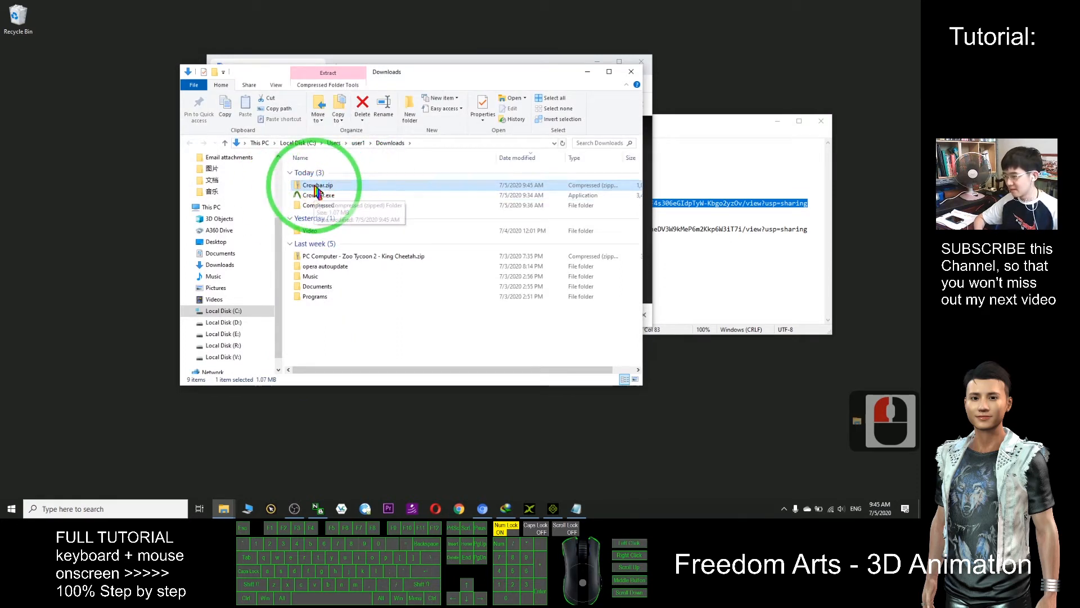
drag(316, 191, 67, 125)
click(610, 71)
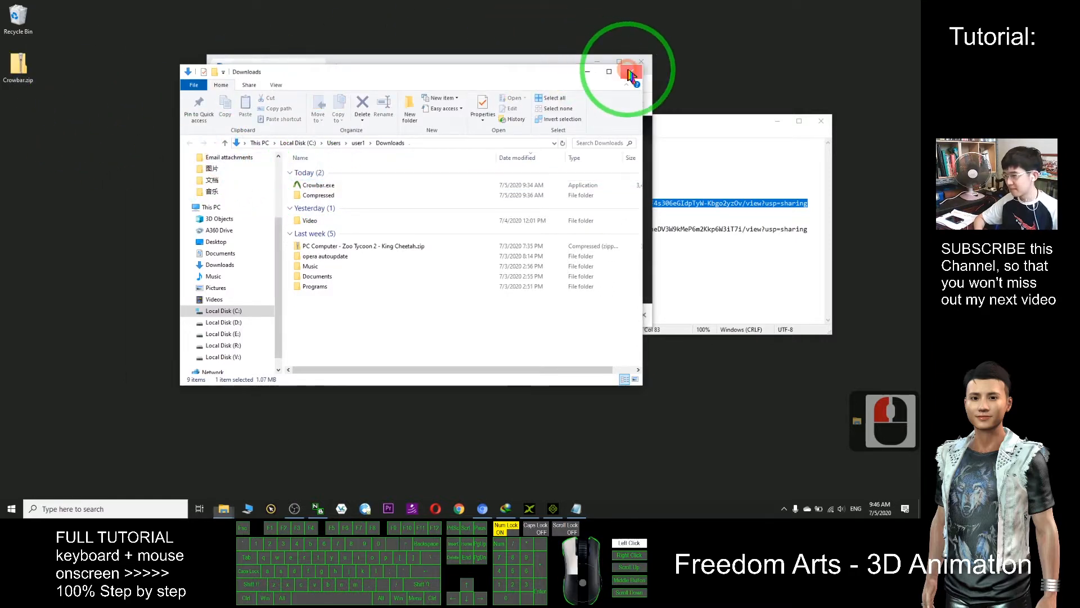
click(630, 71)
Empty the Recycle Bin, permanently deleting its items
right_click(17, 18)
click(50, 34)
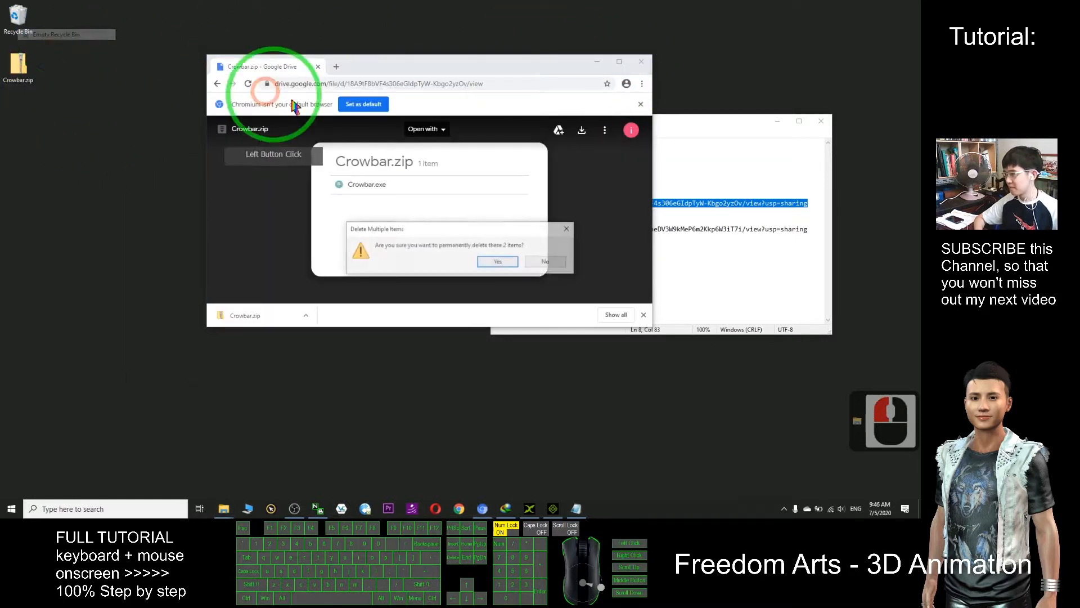
click(497, 261)
Extract all files of Crowbar.zip into a Crowbar folder on the desktop and close the extracted folder's window
click(19, 60)
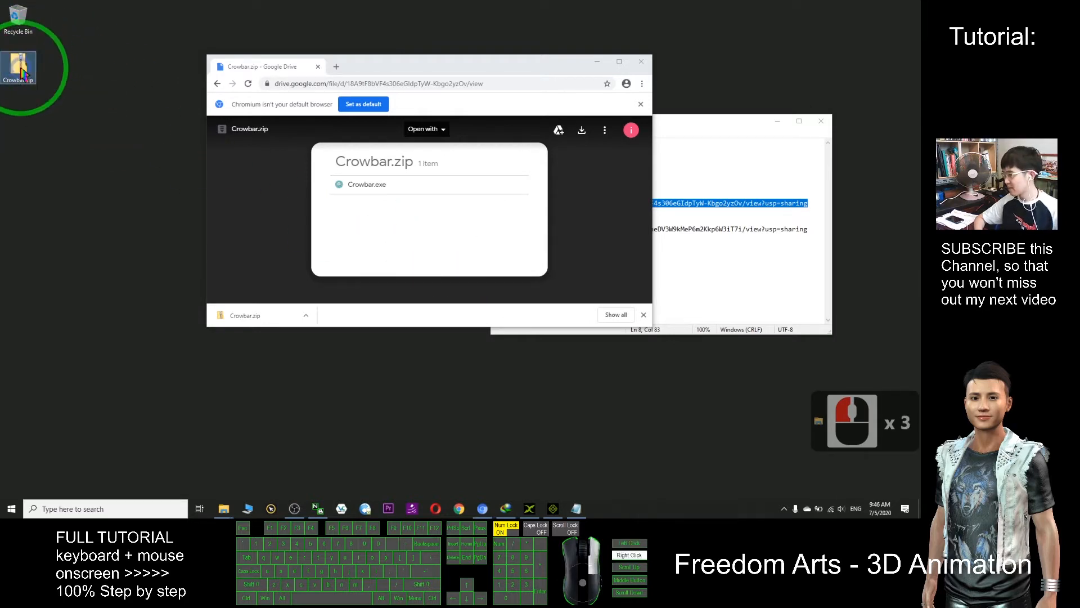
right_click(21, 69)
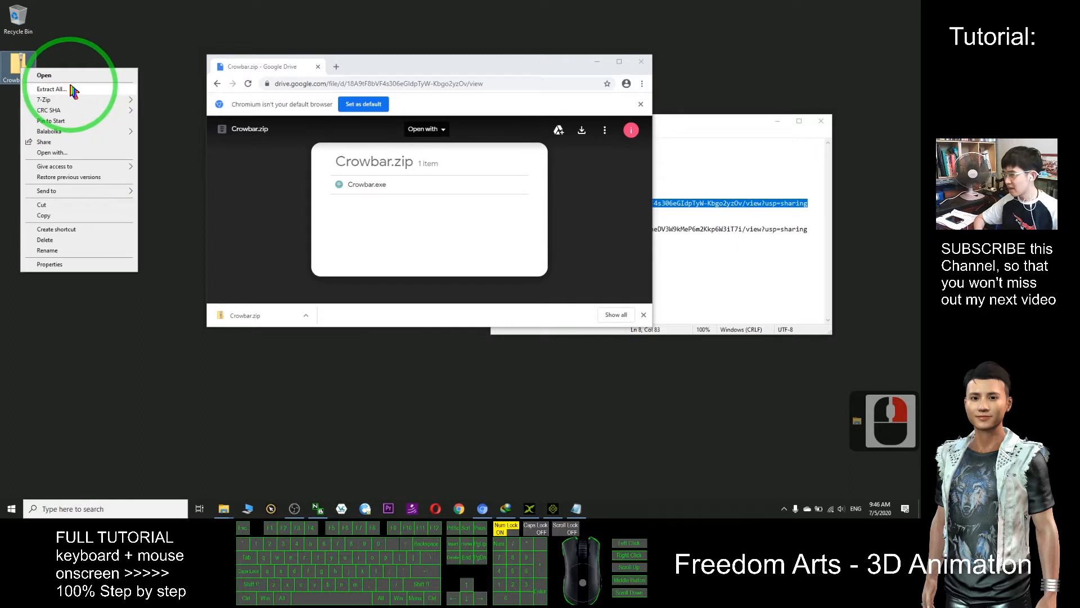
click(73, 90)
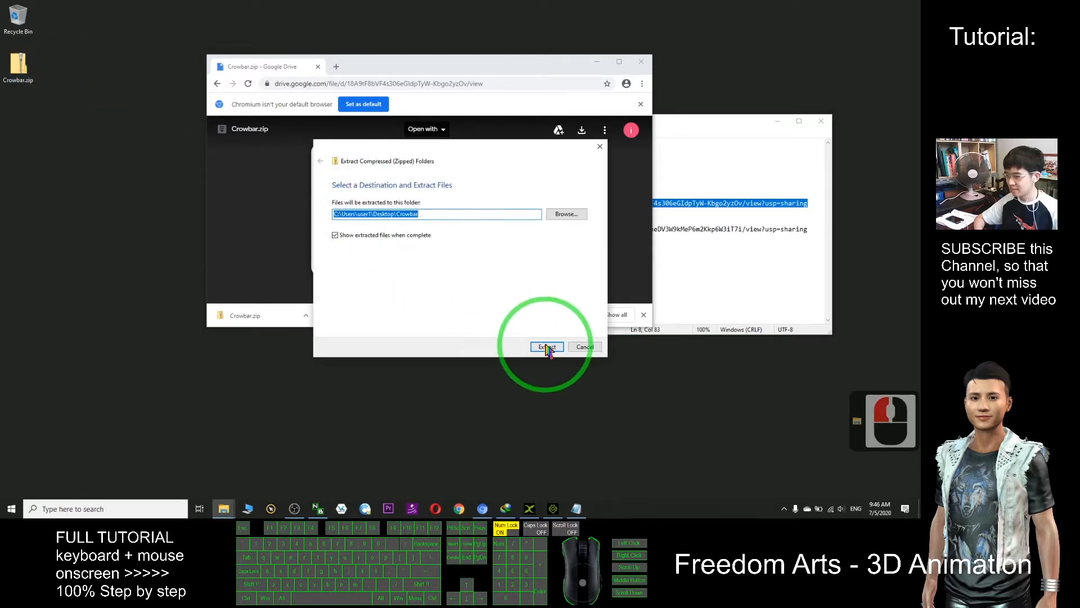
click(546, 346)
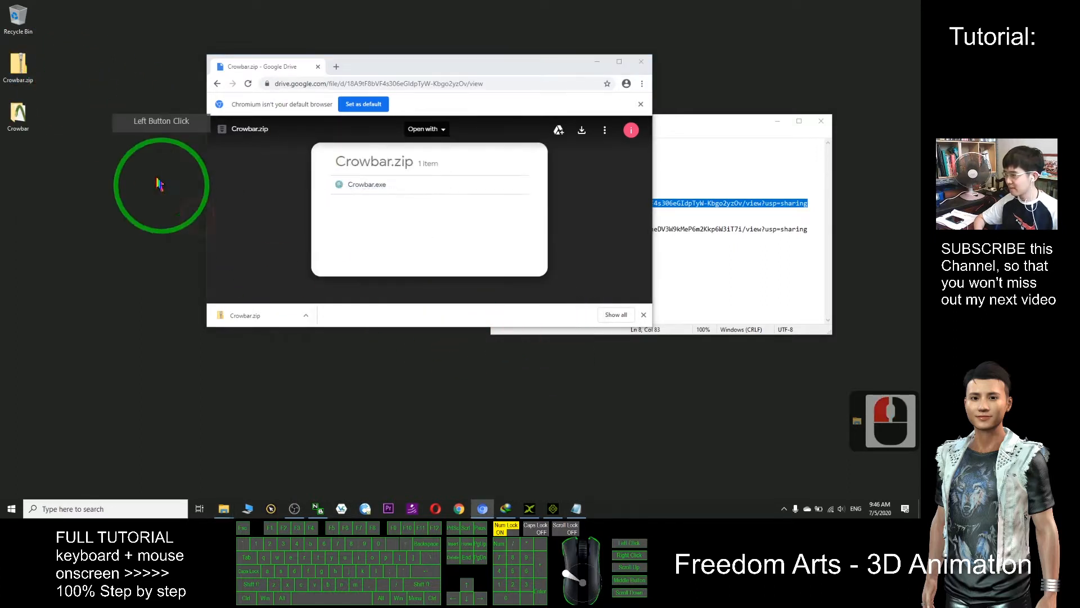
click(630, 73)
Open the Crowbar folder on the desktop and run Crowbar.exe, allowing the unverified publisher
click(19, 115)
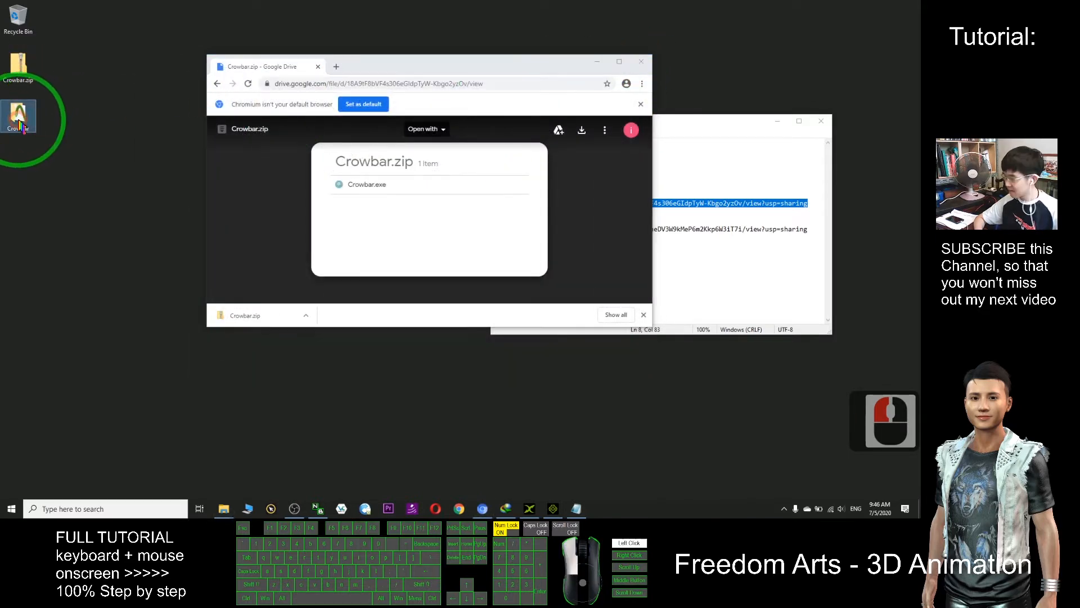
double_click(19, 117)
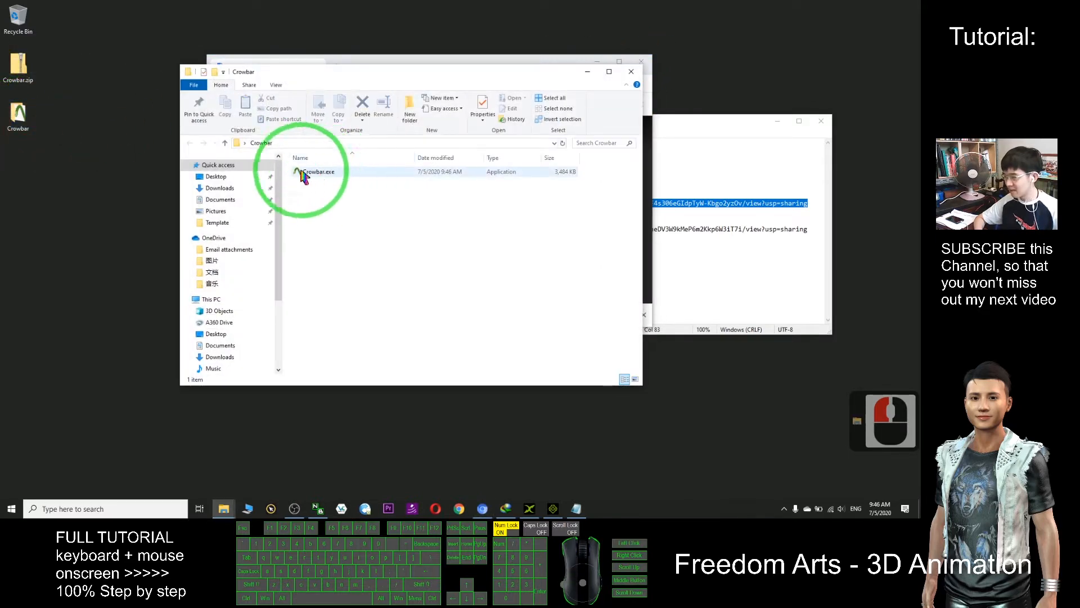
double_click(324, 177)
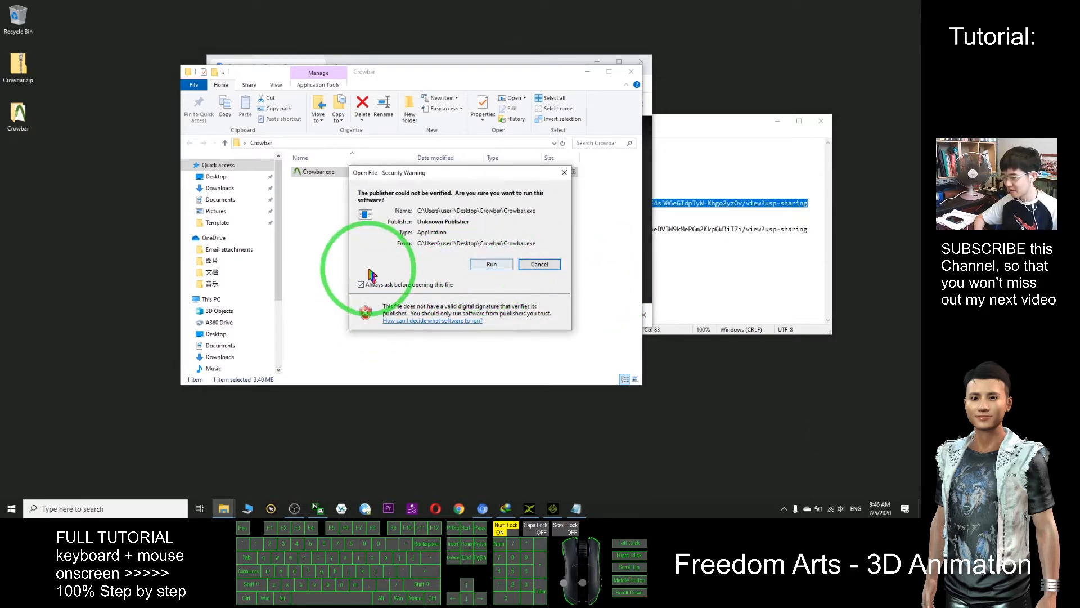
click(493, 263)
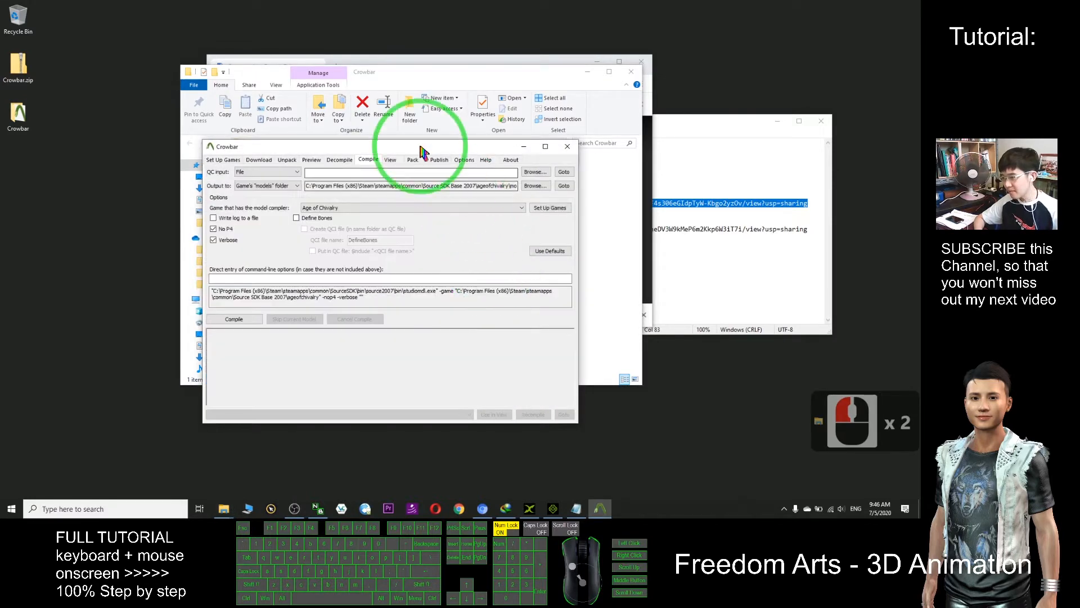
drag(417, 146, 347, 139)
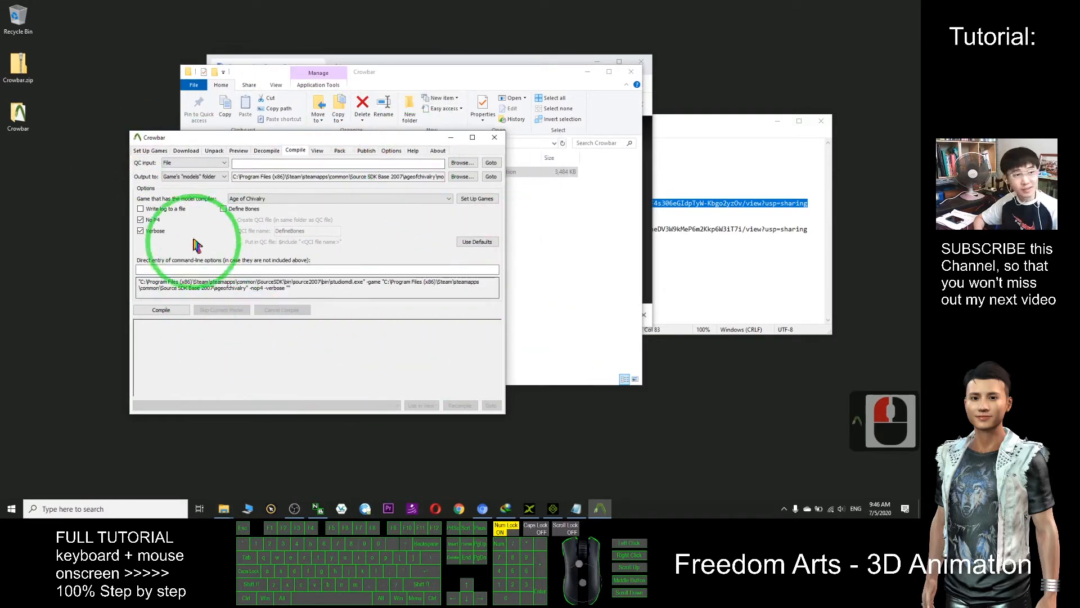
Close the Crowbar program, its folder window and the browser
click(495, 138)
click(395, 81)
drag(393, 77, 382, 178)
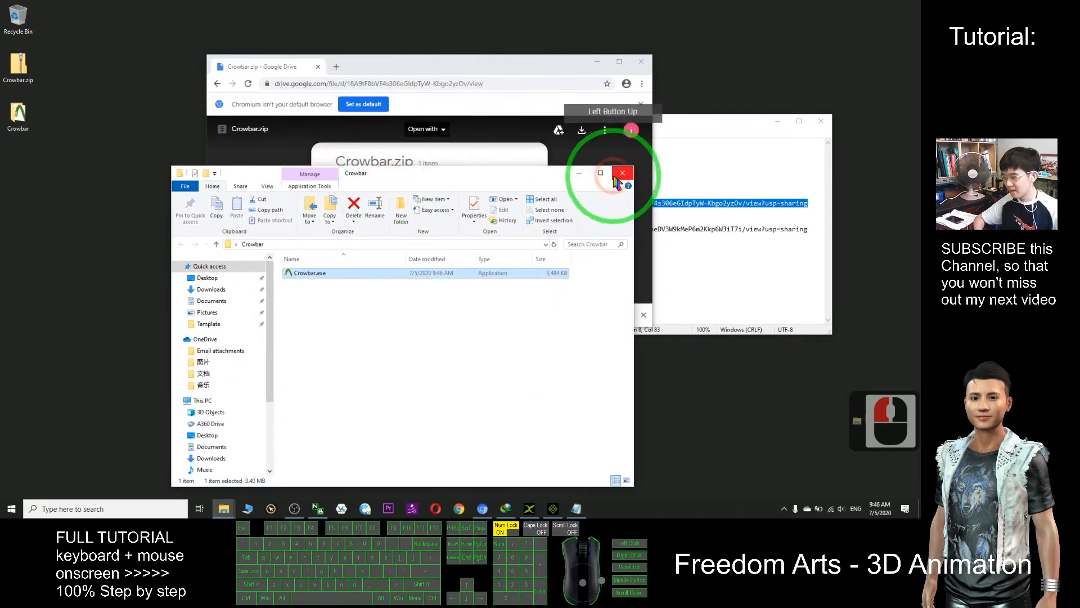
click(619, 175)
click(644, 59)
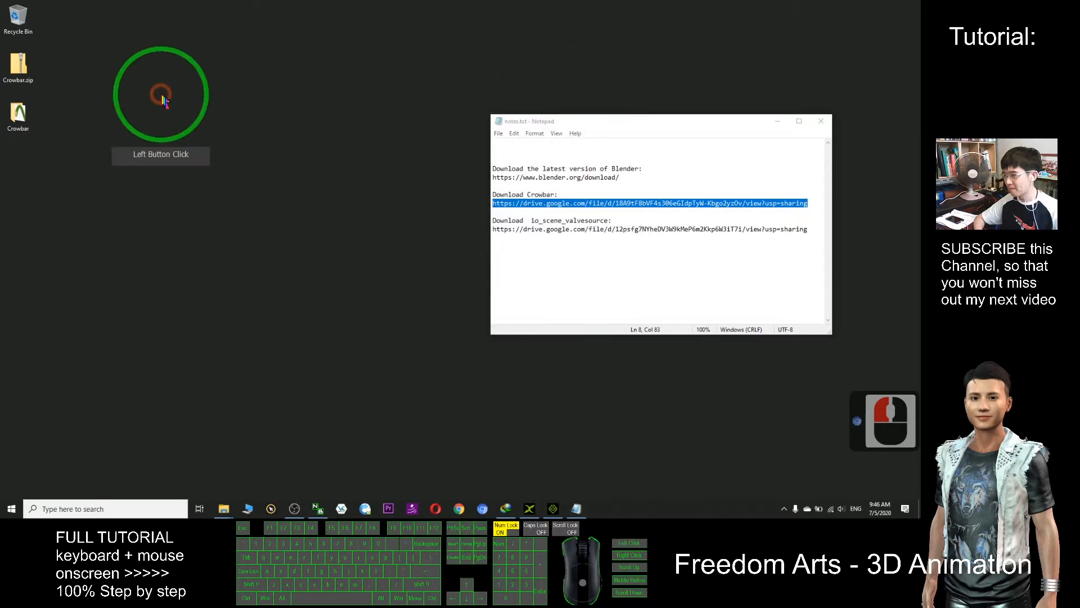
Add "(Blender Plugin)" after io_scene_valvesource in the download heading of notes.txt
click(522, 231)
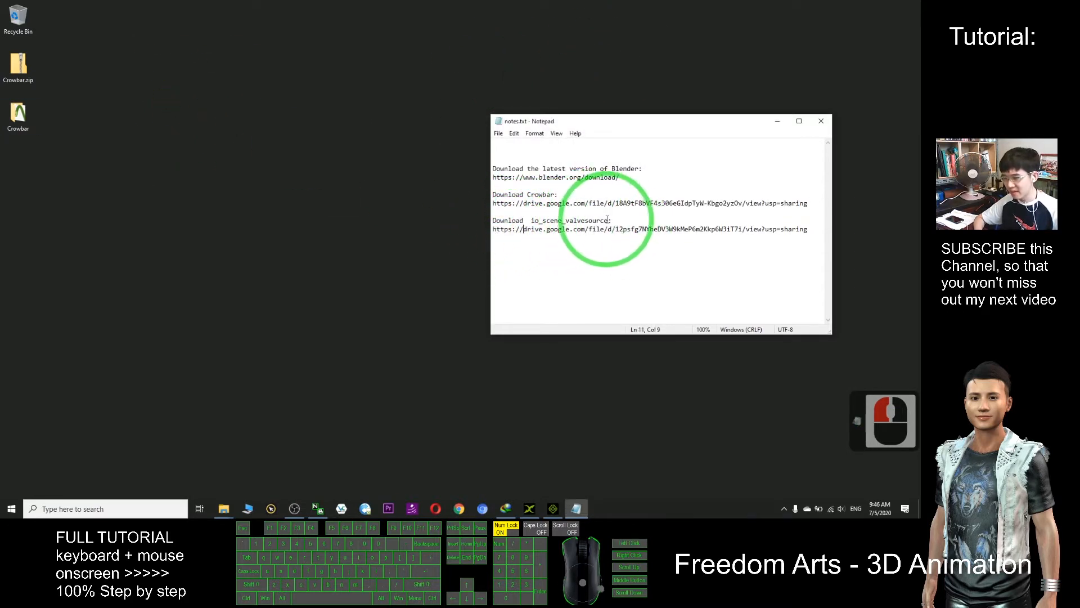
click(747, 222)
text((blende)
key(BackSpace)
key(BackSpace)
key(BackSpace)
key(BackSpace)
key(BackSpace)
key(BackSpace)
text(Blender Pulug)
key(BackSpace)
key(BackSpace)
key(BackSpace)
key(BackSpace)
text(lugin))
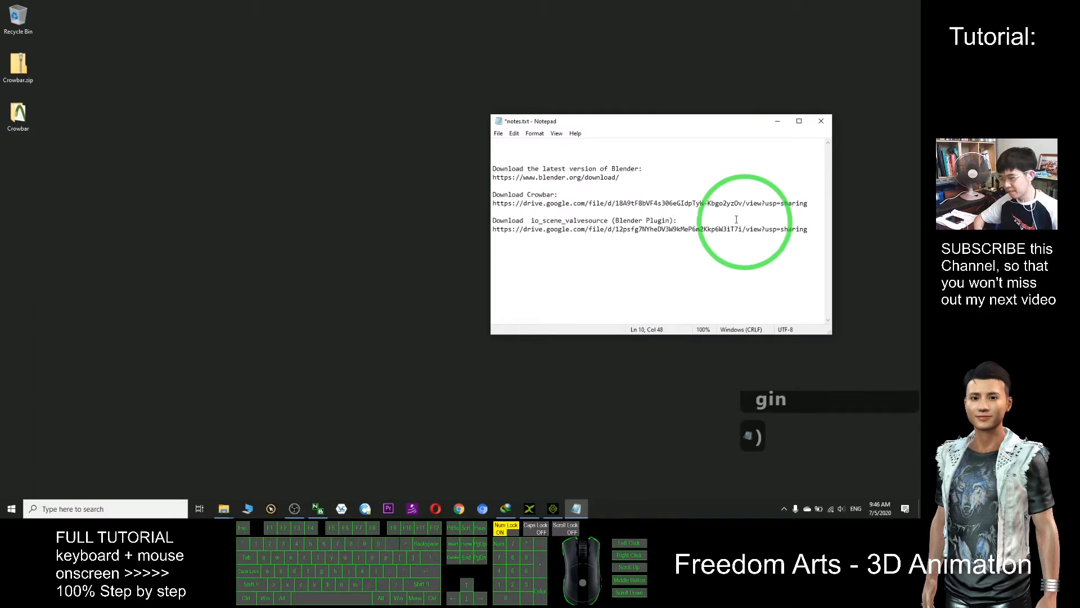
Copy the io_scene_valvesource download link from notes.txt and open it in the Chromium browser
click(609, 263)
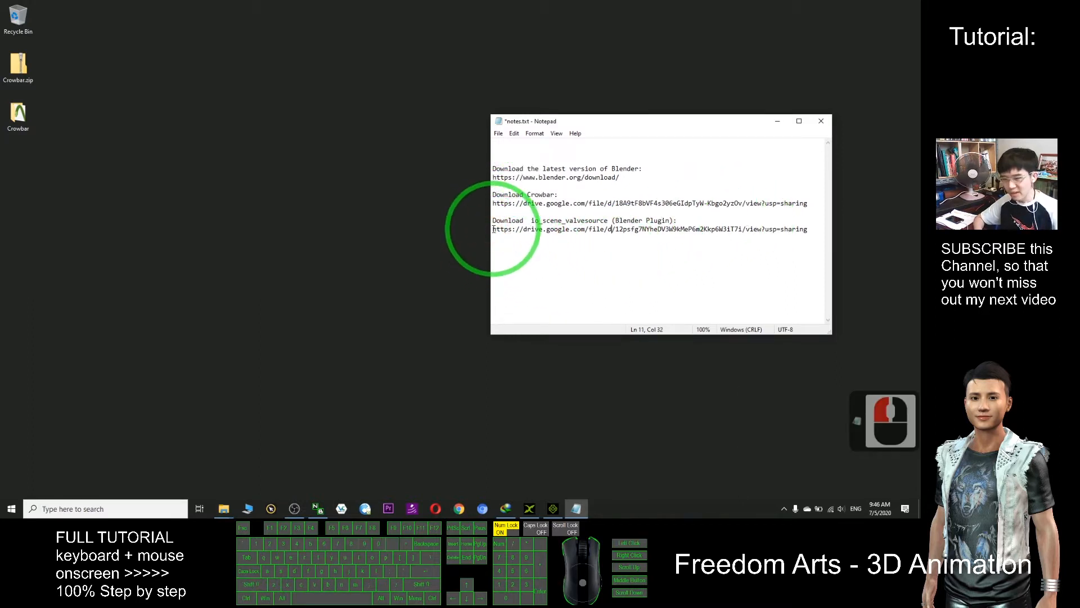
drag(493, 229, 806, 232)
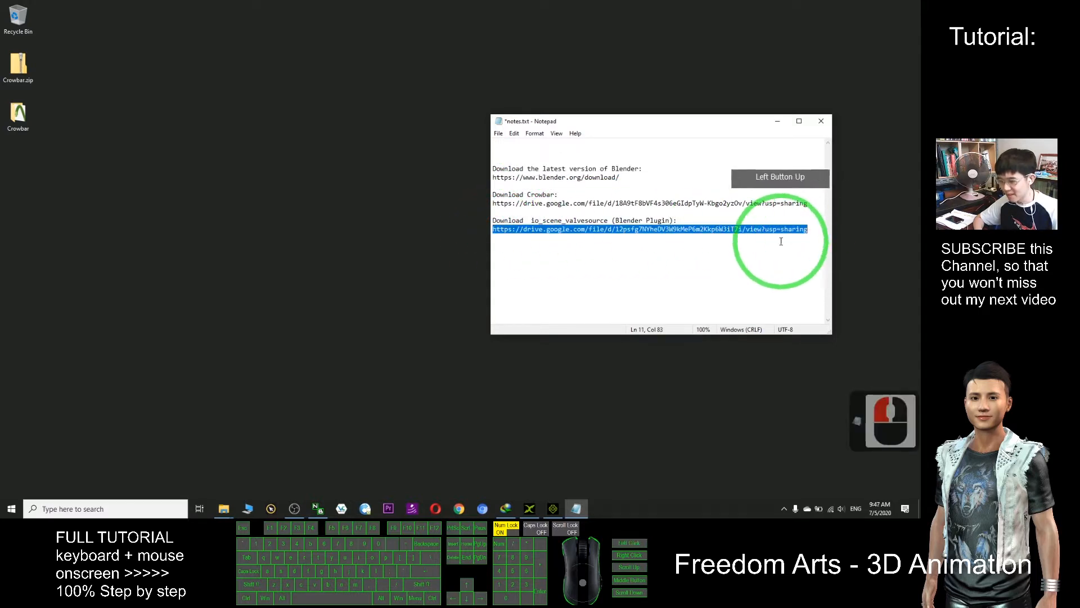
key(ctrl+c)
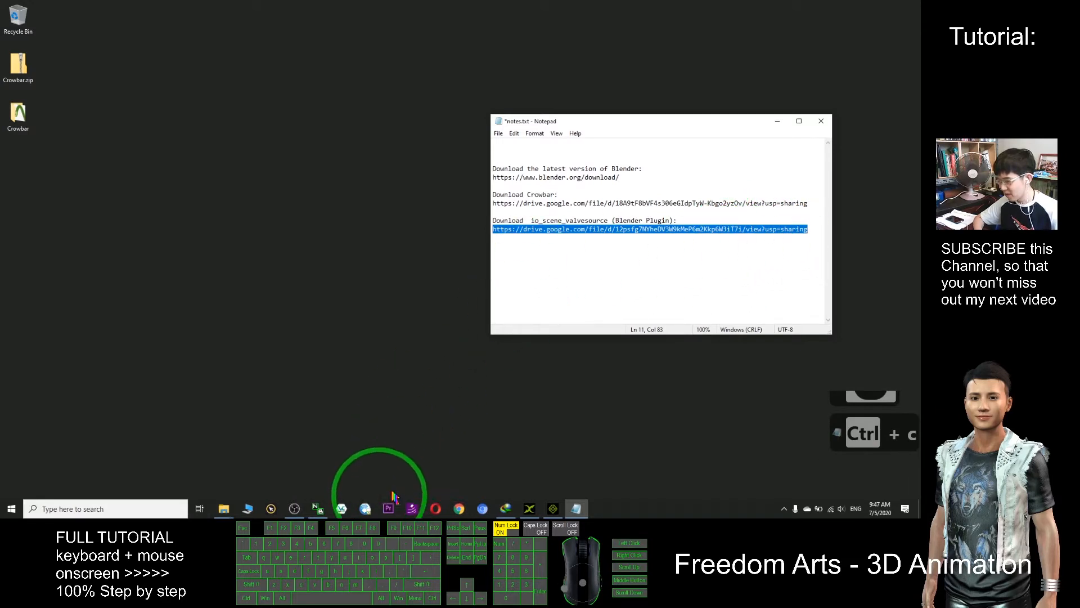
click(482, 509)
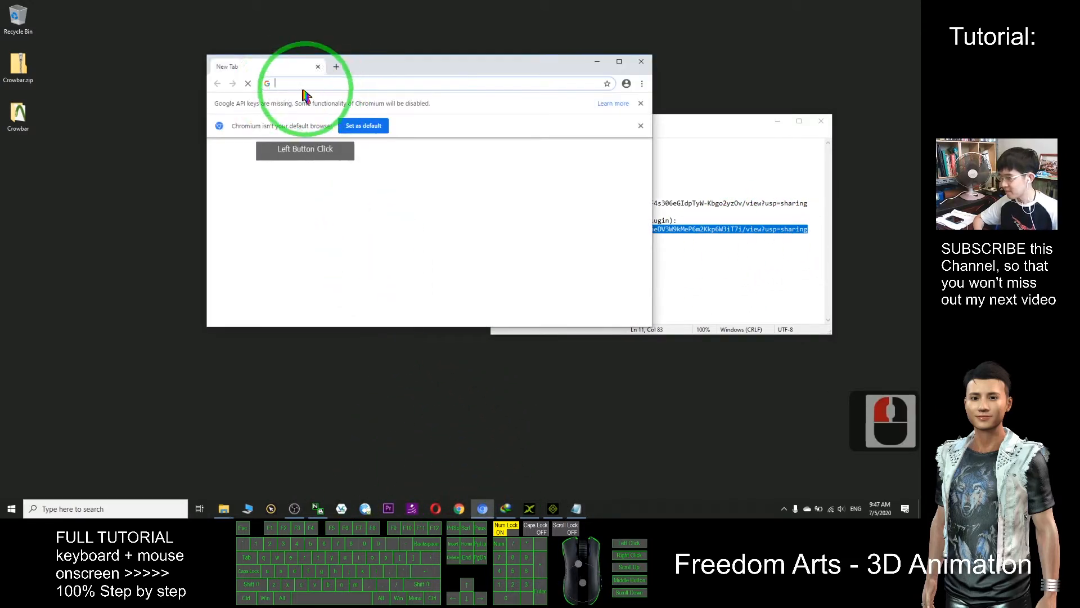
click(301, 83)
key(ctrl+v)
key(Return)
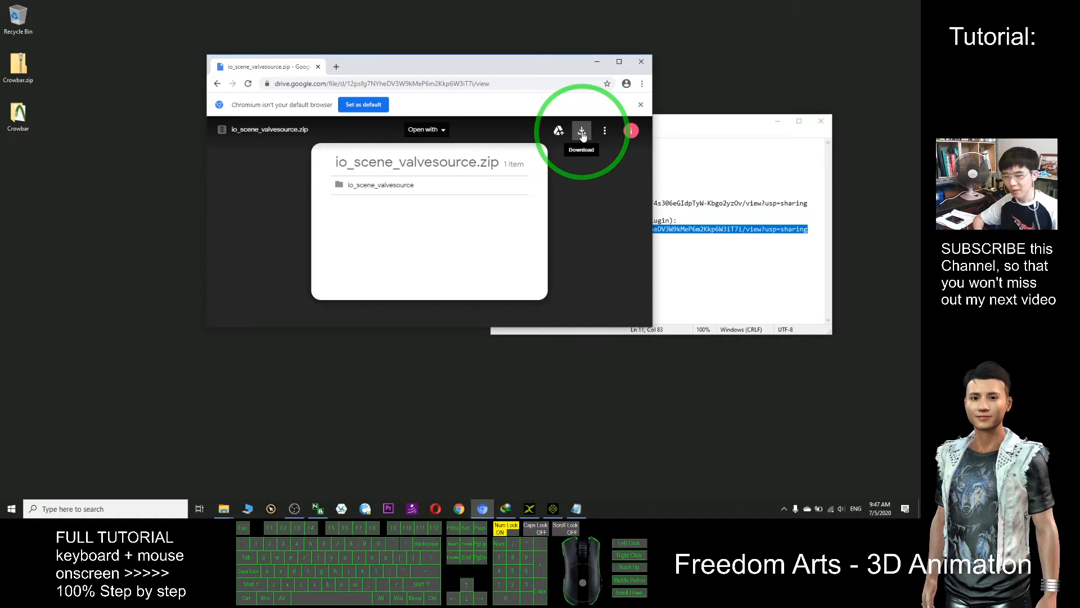
Download io_scene_valvesource.zip, move it from the Downloads folder to the desktop and close the folder window
click(583, 133)
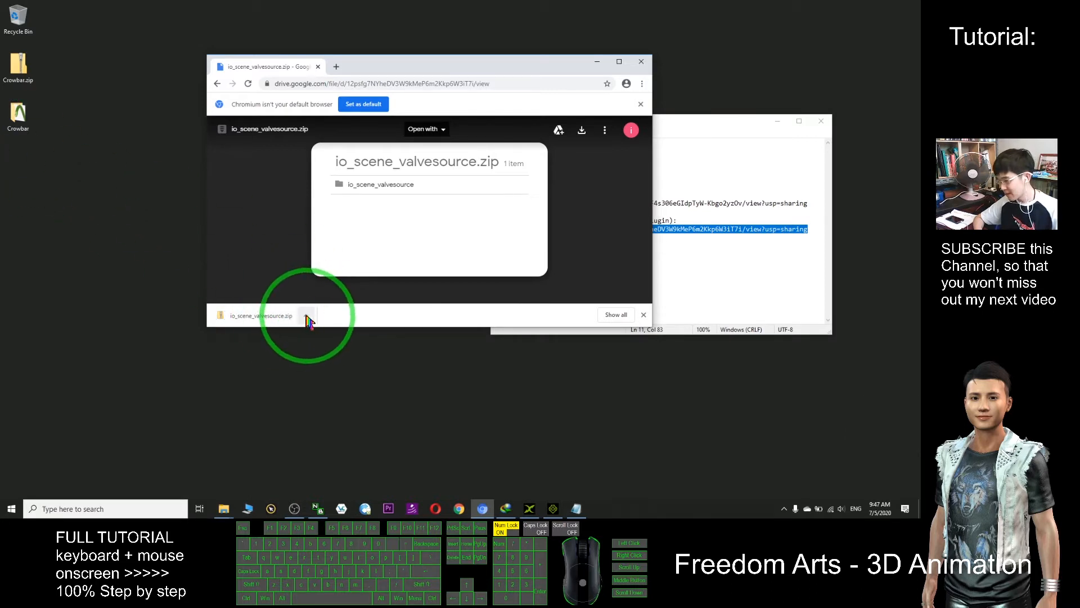
click(306, 317)
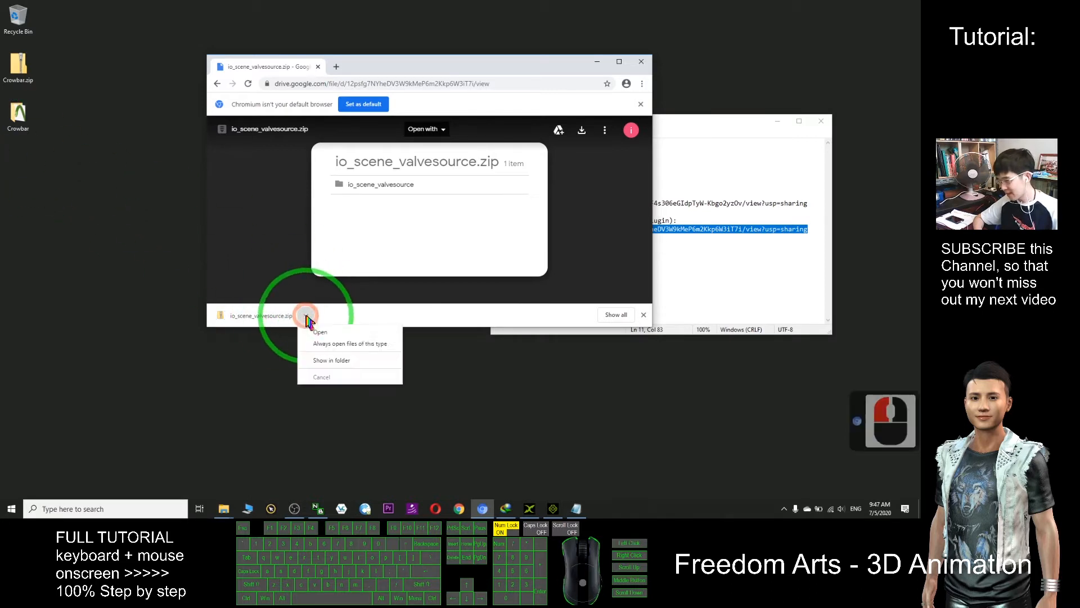
click(331, 361)
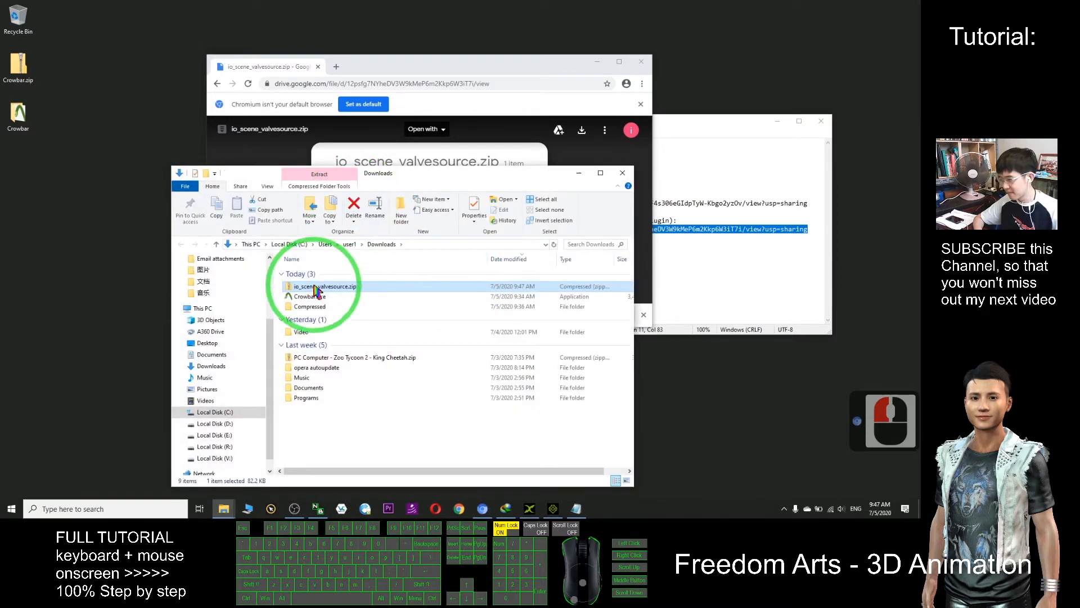
drag(312, 293, 4, 171)
click(622, 173)
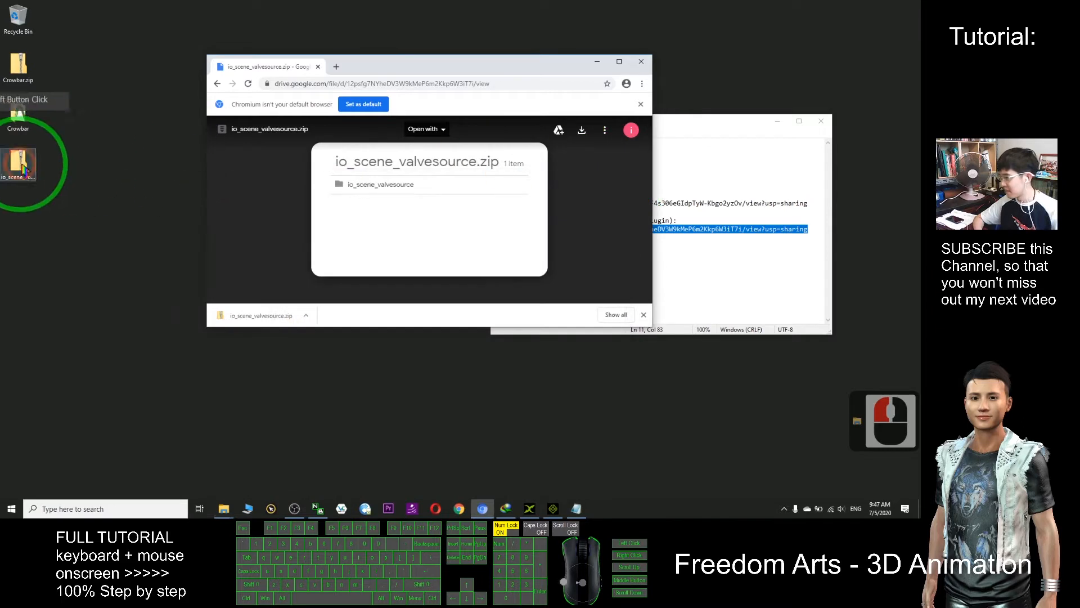
Extract all files of io_scene_valvesource.zip into an io_scene_valvesource folder on the desktop
double_click(4, 180)
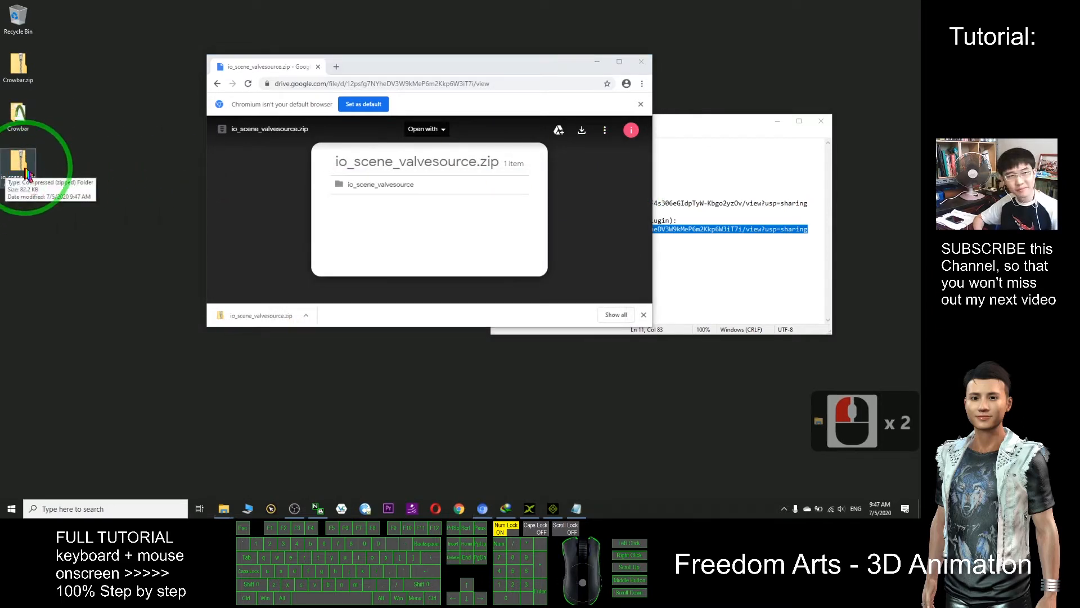
right_click(22, 175)
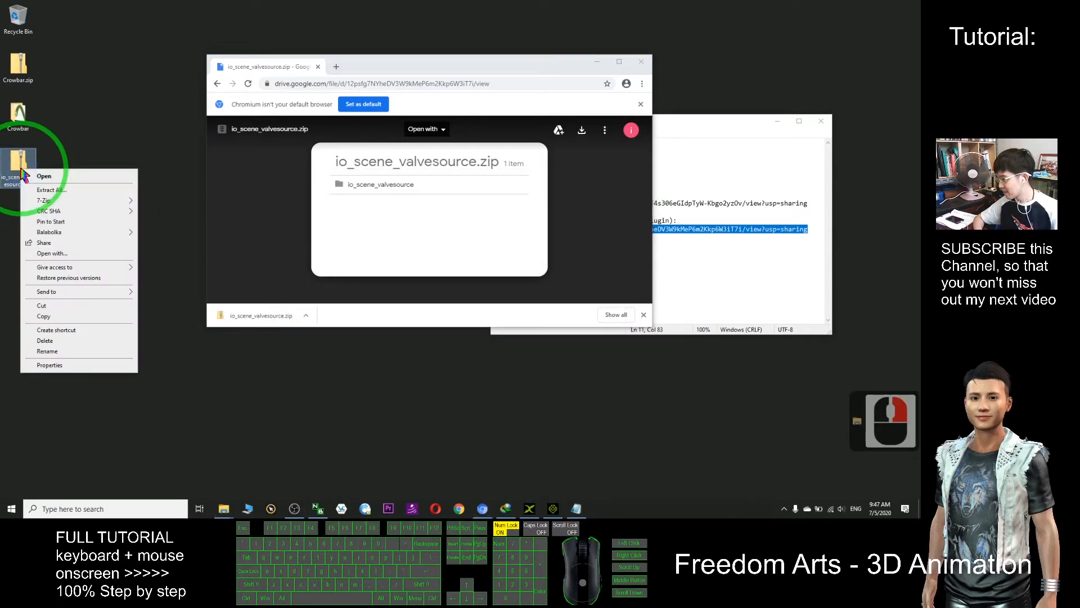
click(52, 190)
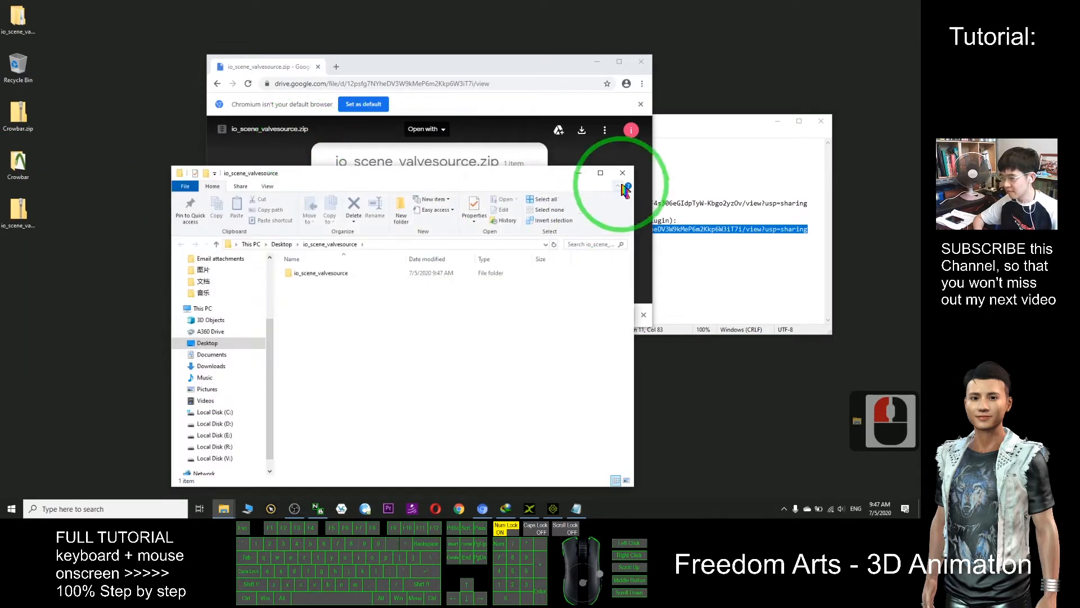
Examine the contents of the inner io_scene_valvesource folder and return to its parent folder
drag(505, 178, 502, 112)
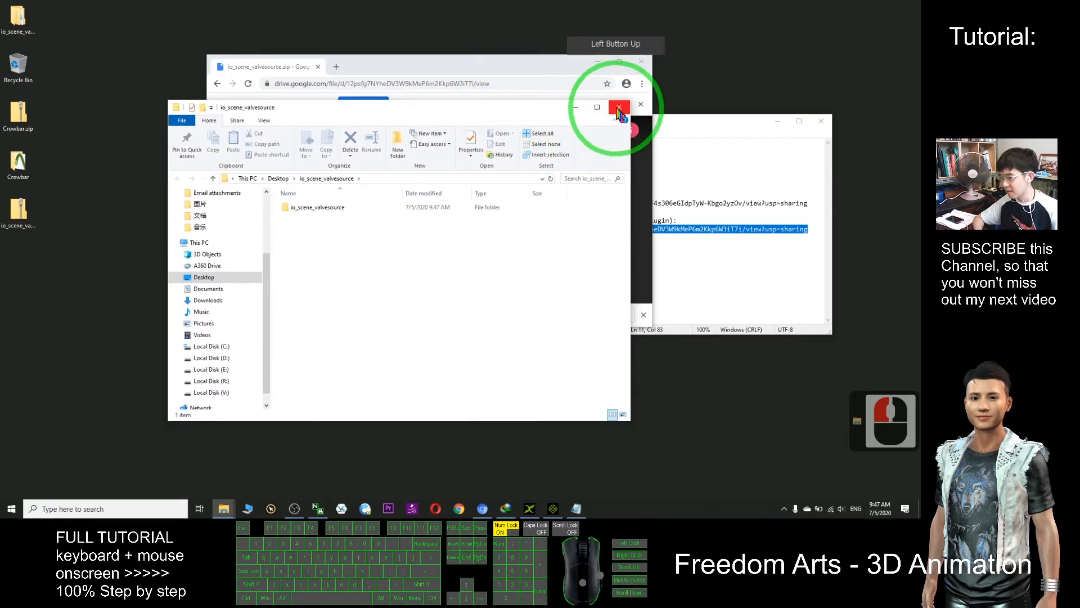
click(313, 212)
double_click(317, 217)
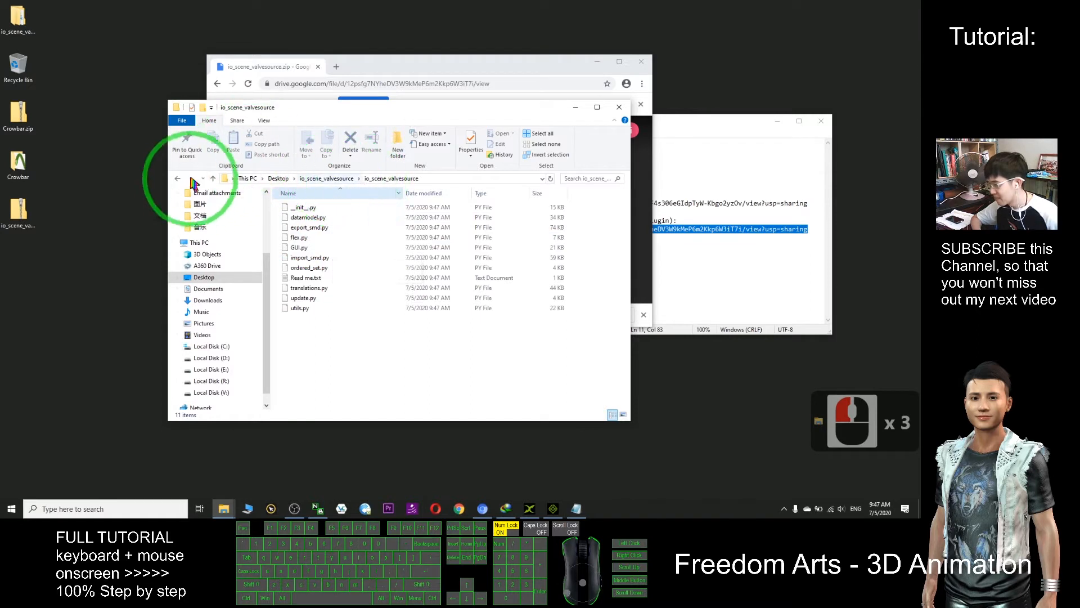
click(178, 179)
drag(457, 117, 642, 48)
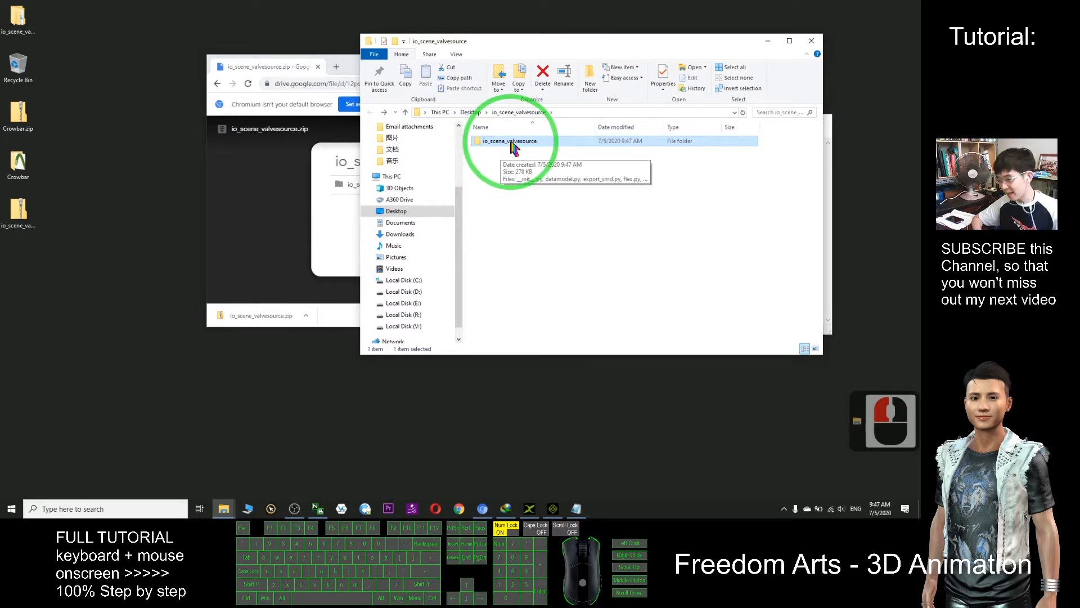
click(98, 508)
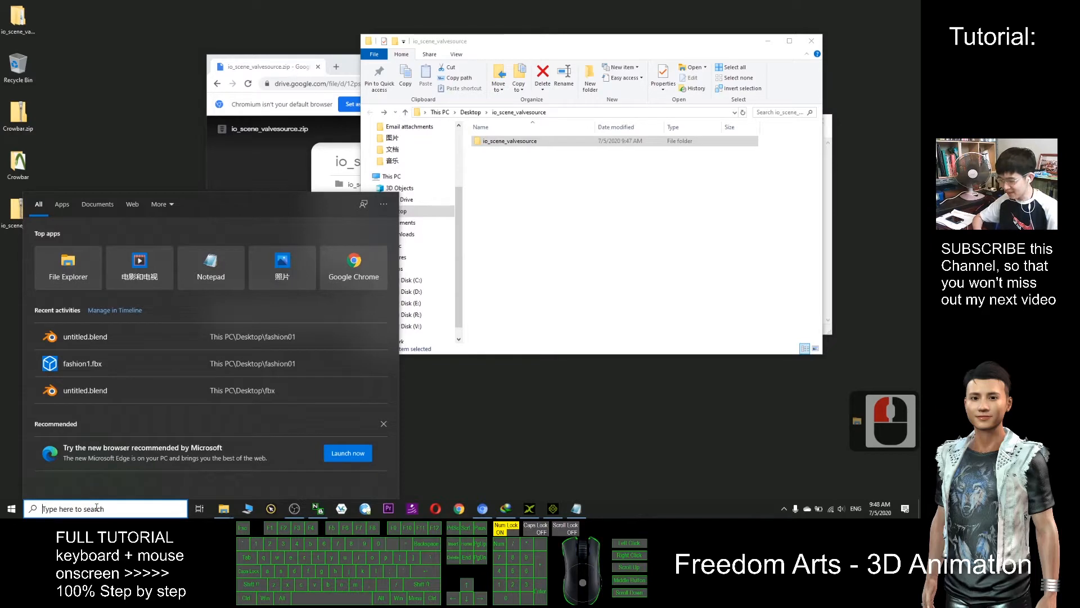
text(blen)
key(BackSpace)
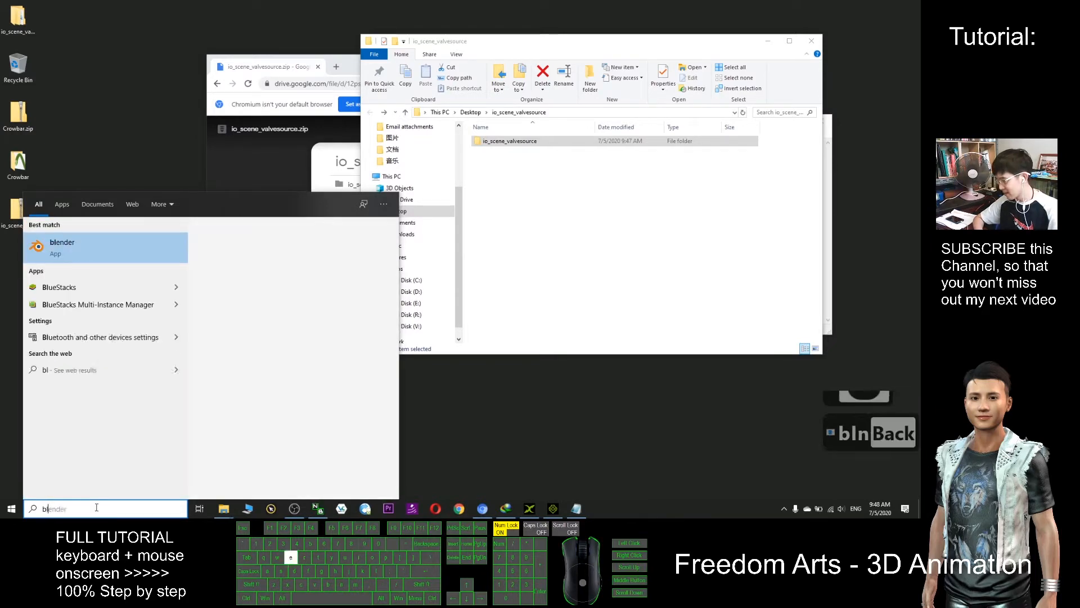
text(ender)
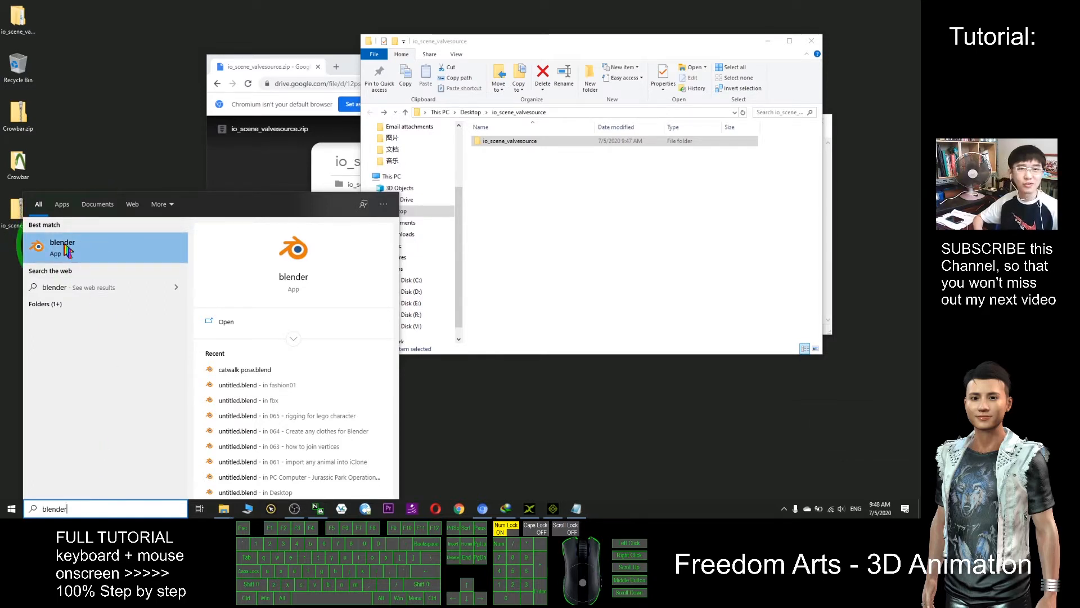
View the Blender download page from the notes.txt link in a new browser tab, and close that tab
drag(622, 43, 647, 248)
drag(736, 131, 732, 94)
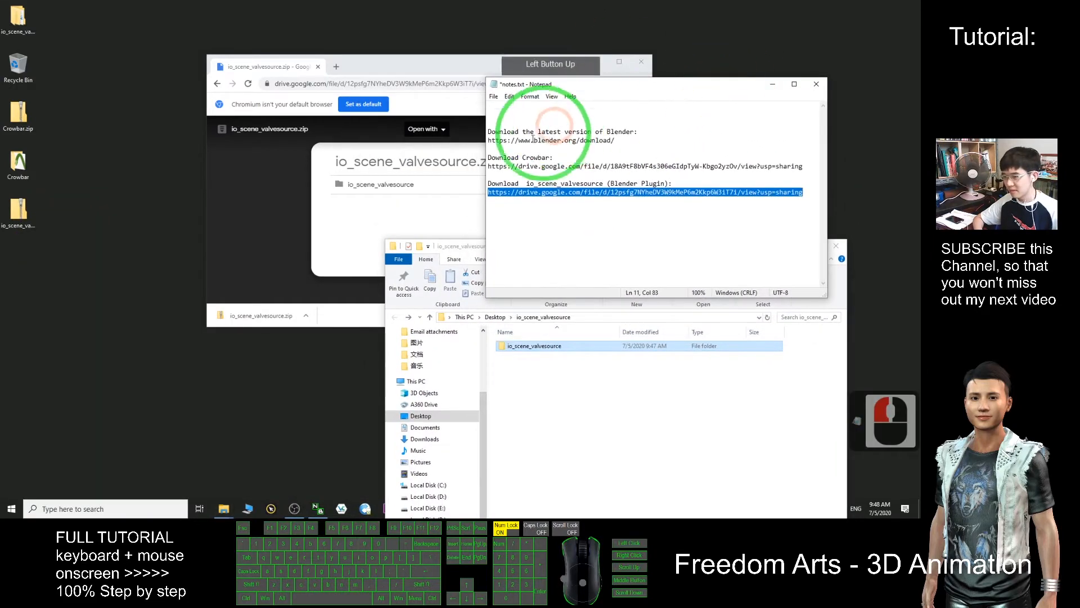
drag(488, 142, 615, 141)
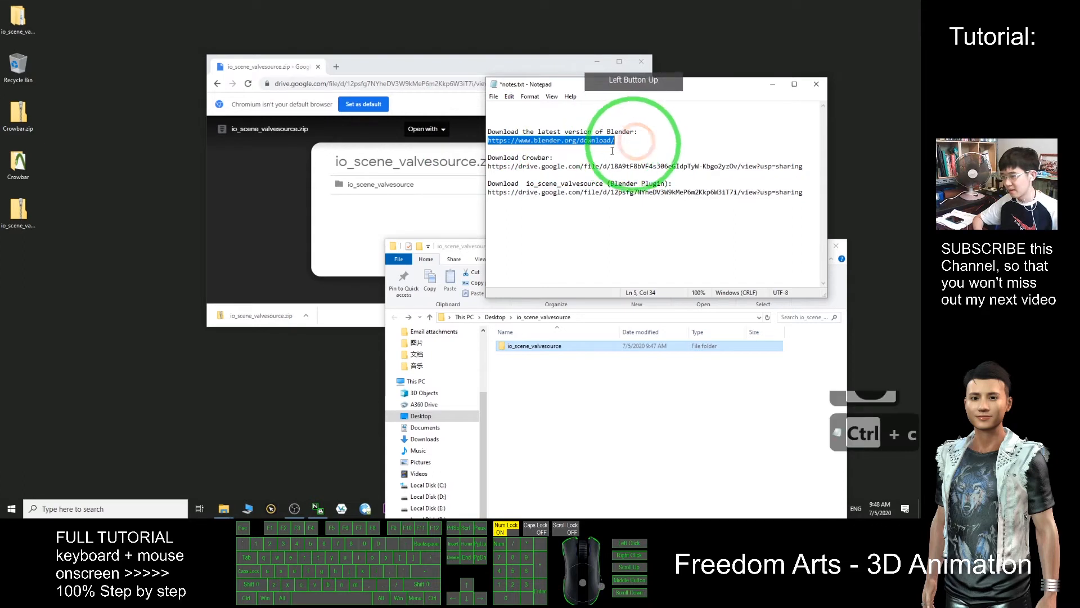
key(ctrl+c)
click(336, 66)
key(ctrl+v)
key(Return)
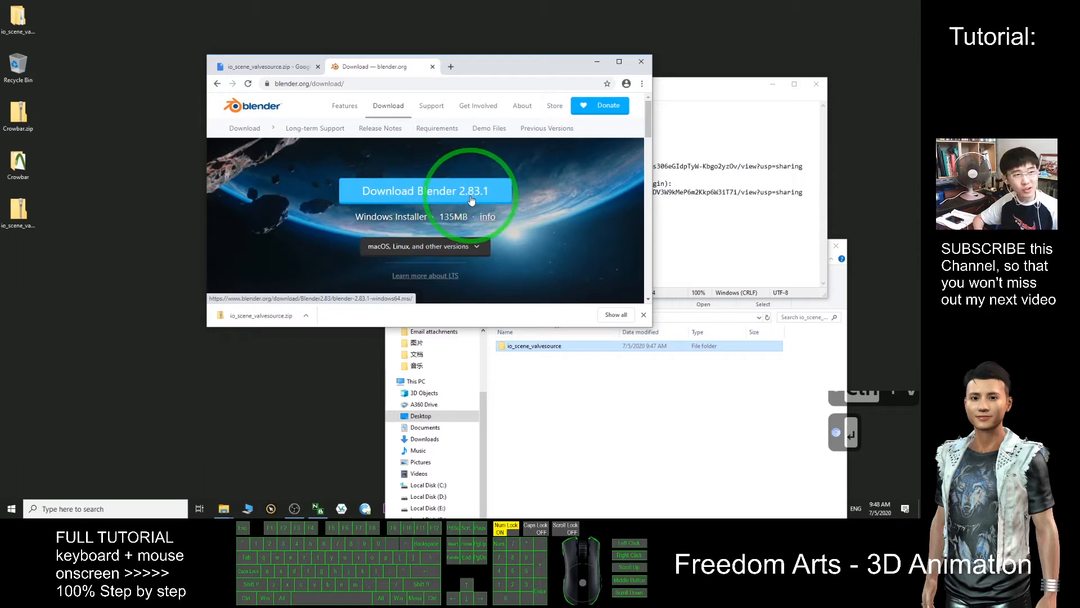
click(69, 509)
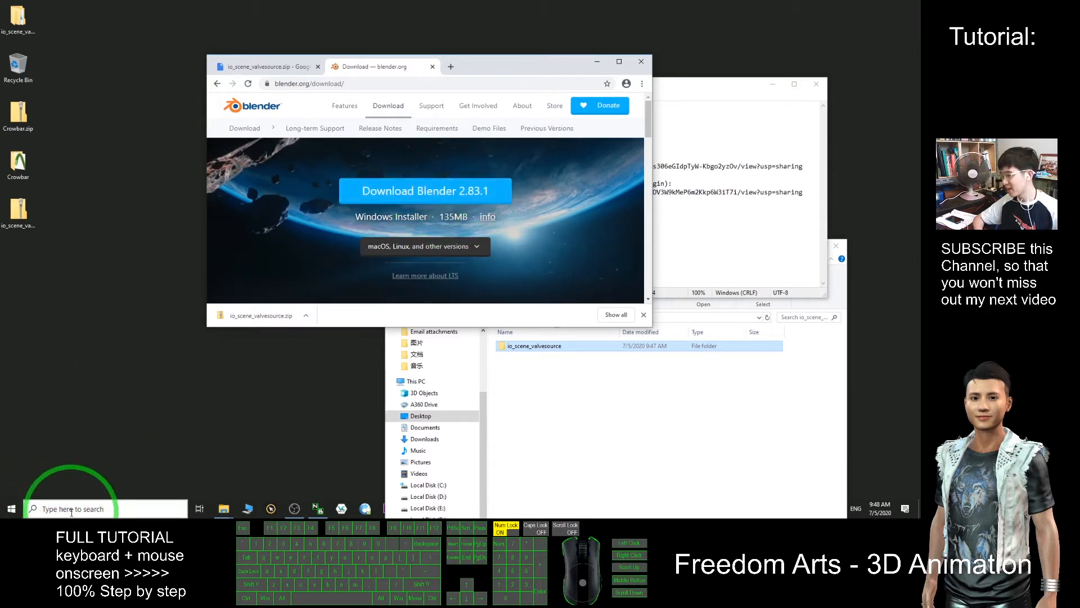
click(95, 506)
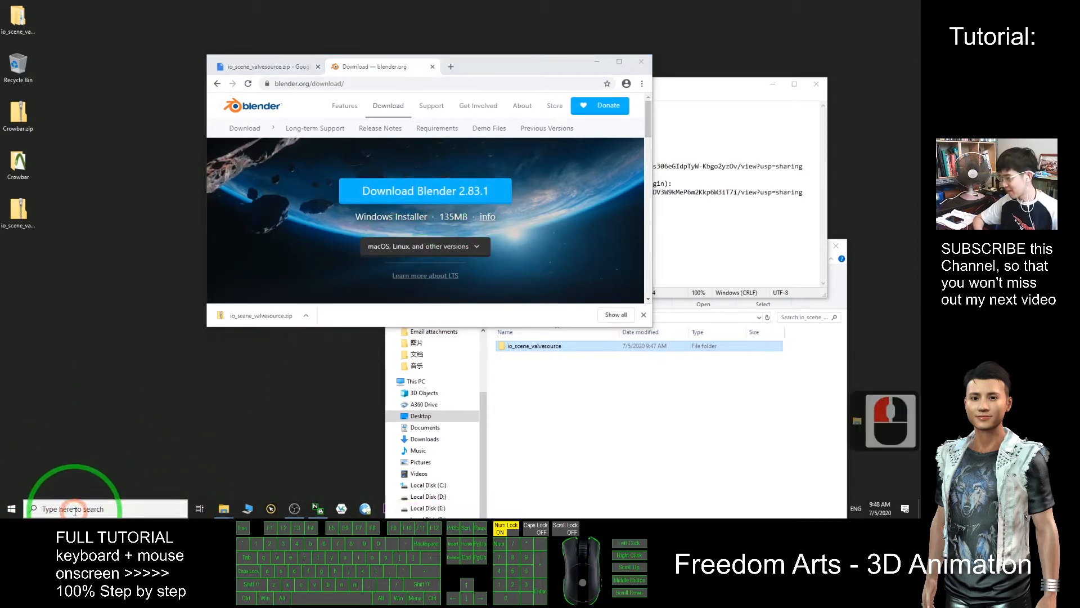
click(432, 66)
Search Windows for blender and open the file location of the app's shortcut
click(93, 509)
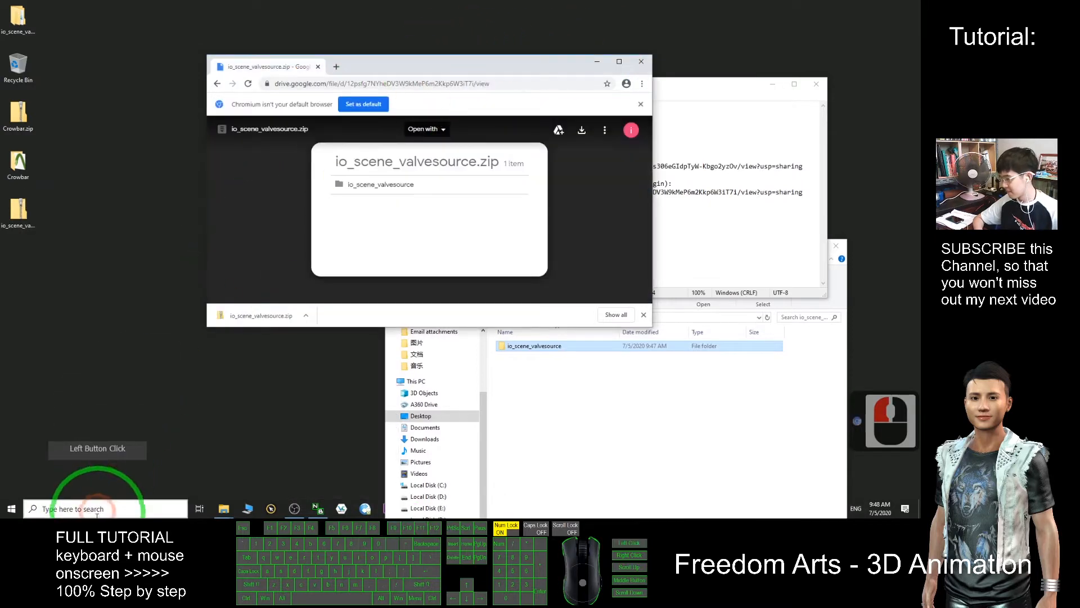
text(blender)
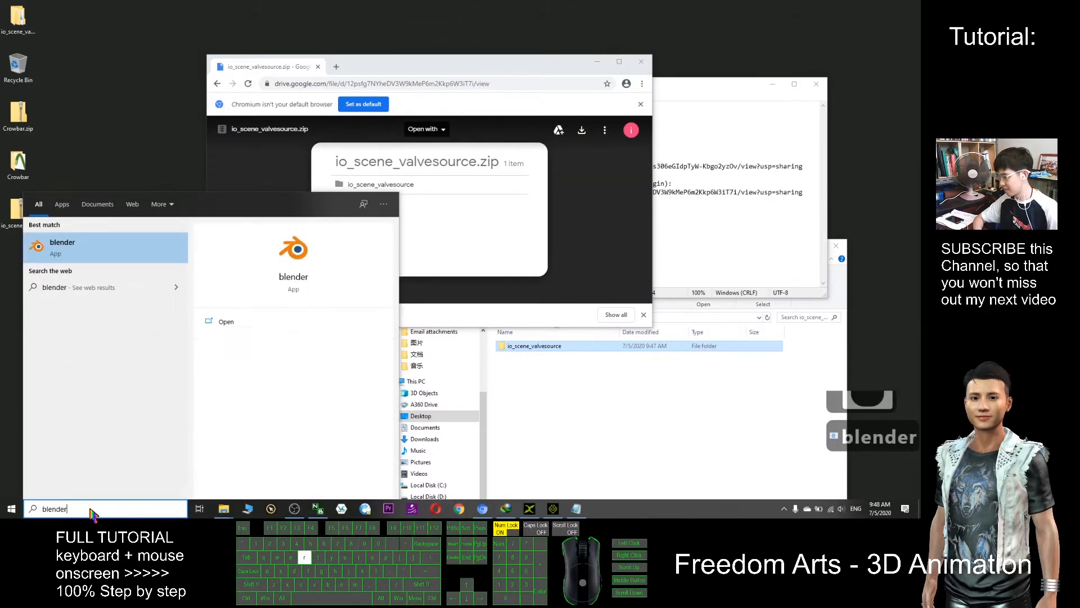
right_click(71, 251)
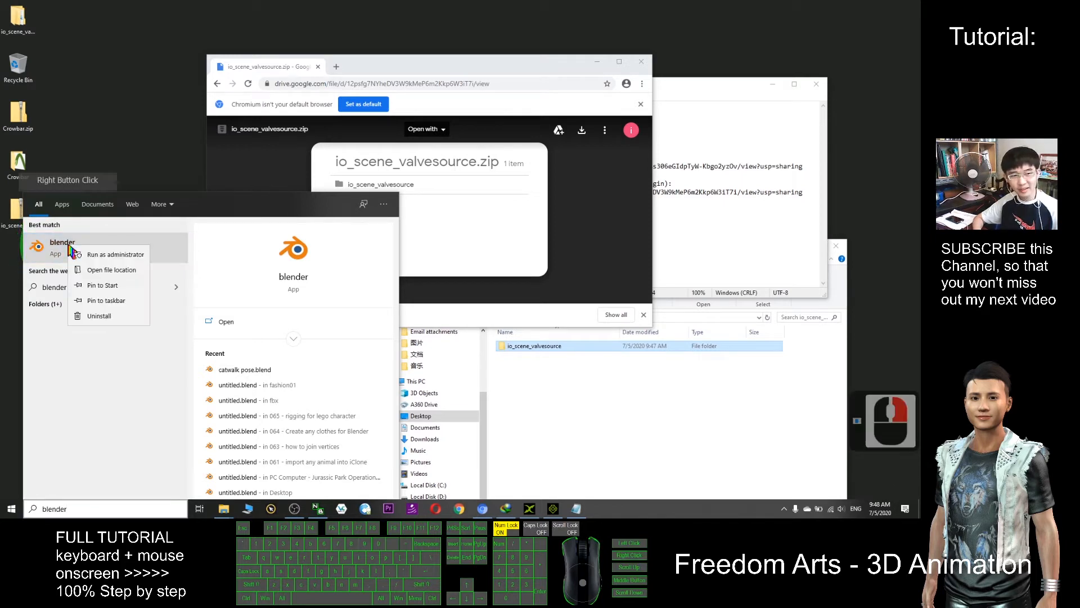
click(108, 272)
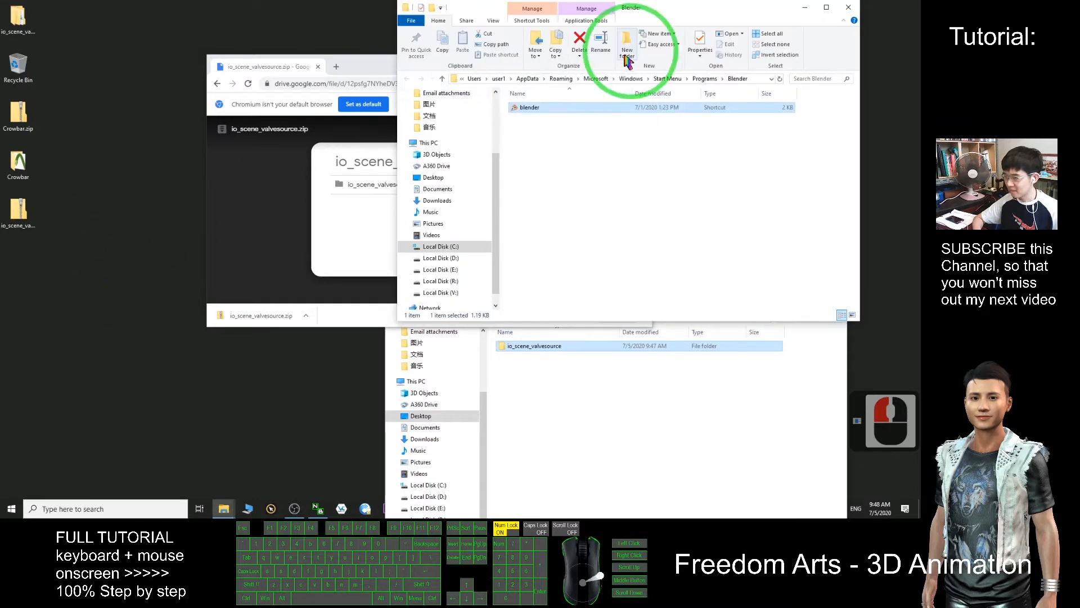
Open the Blender 2.83 installation folder through the properties of the blender shortcut
drag(630, 14, 497, 79)
click(402, 175)
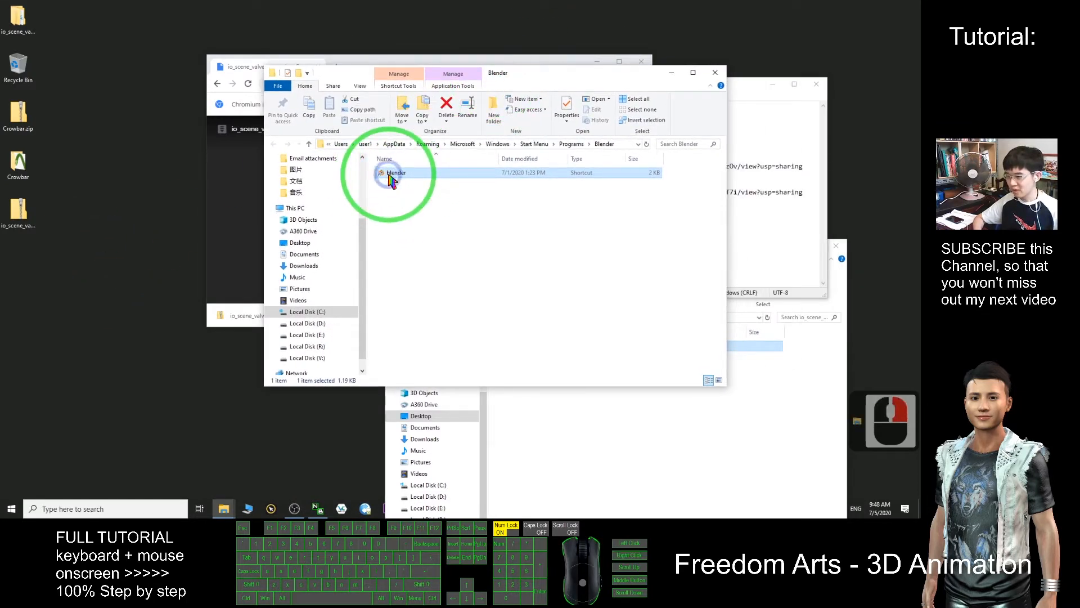
right_click(389, 173)
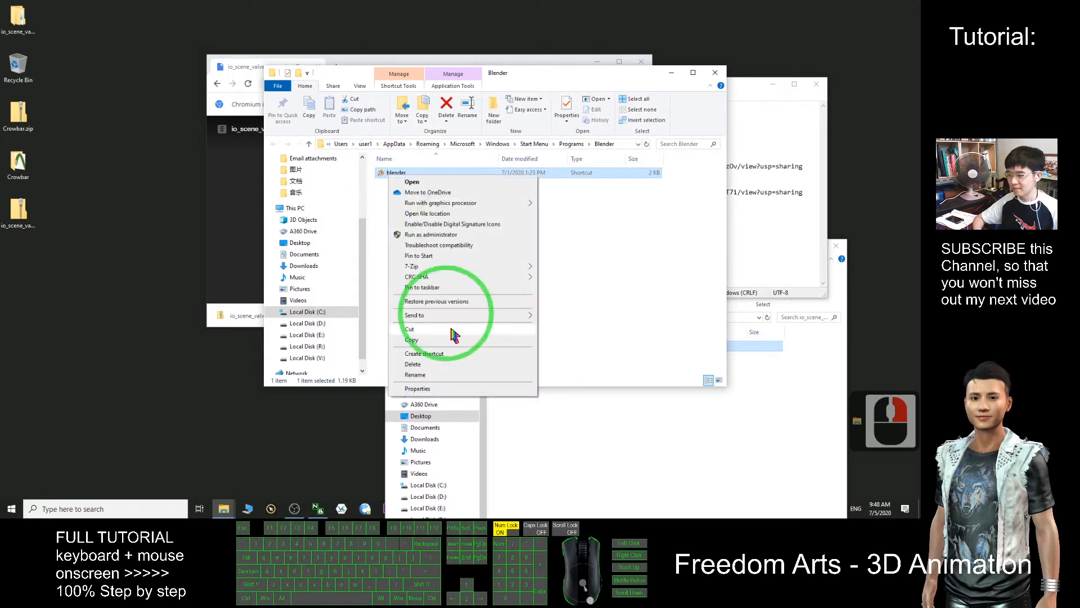
double_click(435, 387)
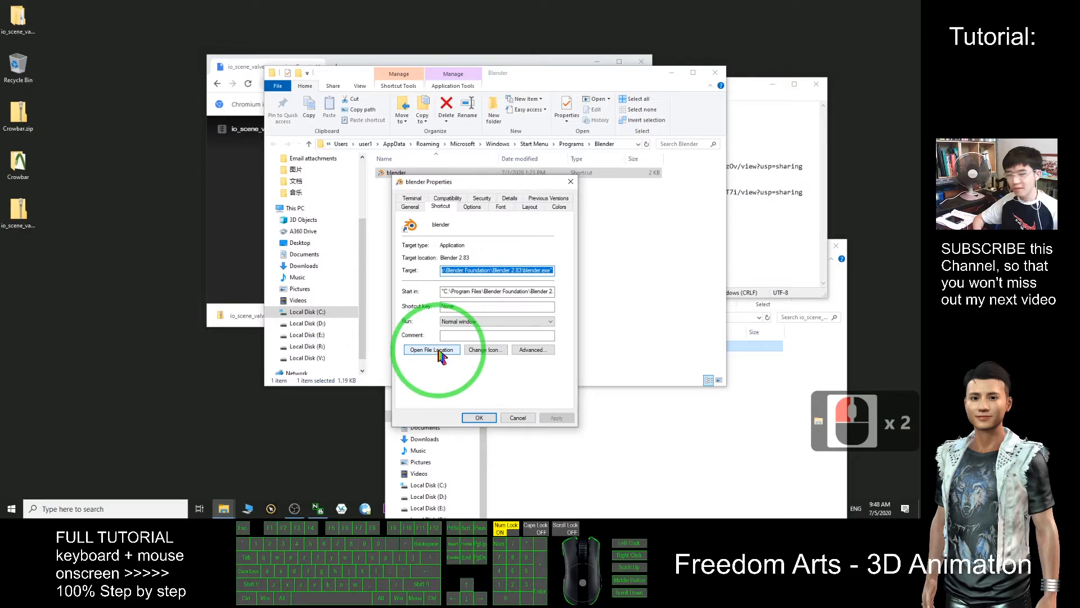
click(442, 351)
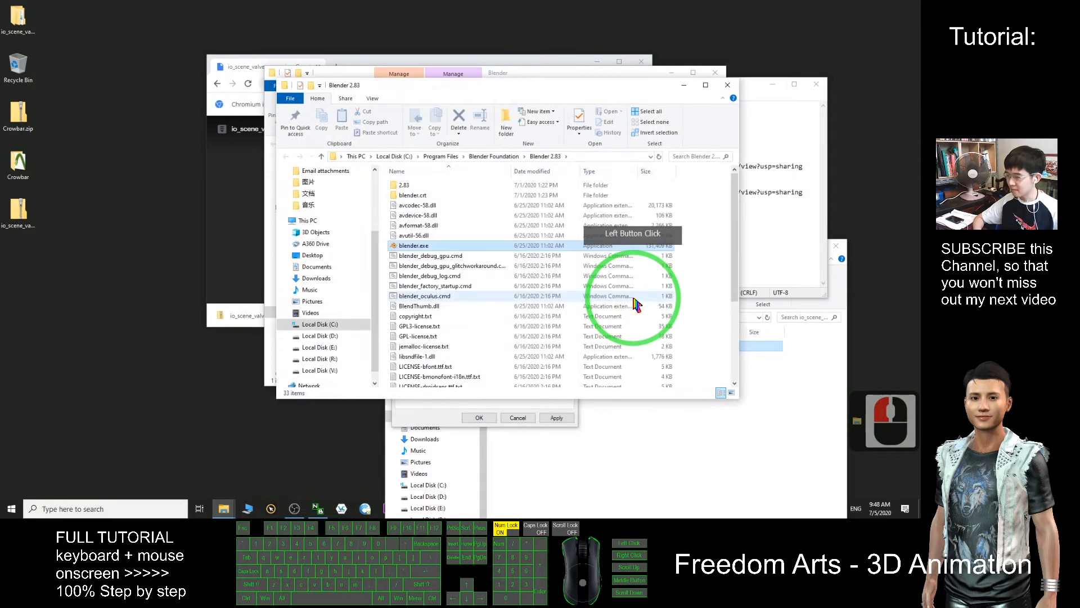
Open the addons folder inside 2.83\scripts of the Blender installation
scroll(585, 258, up, 5)
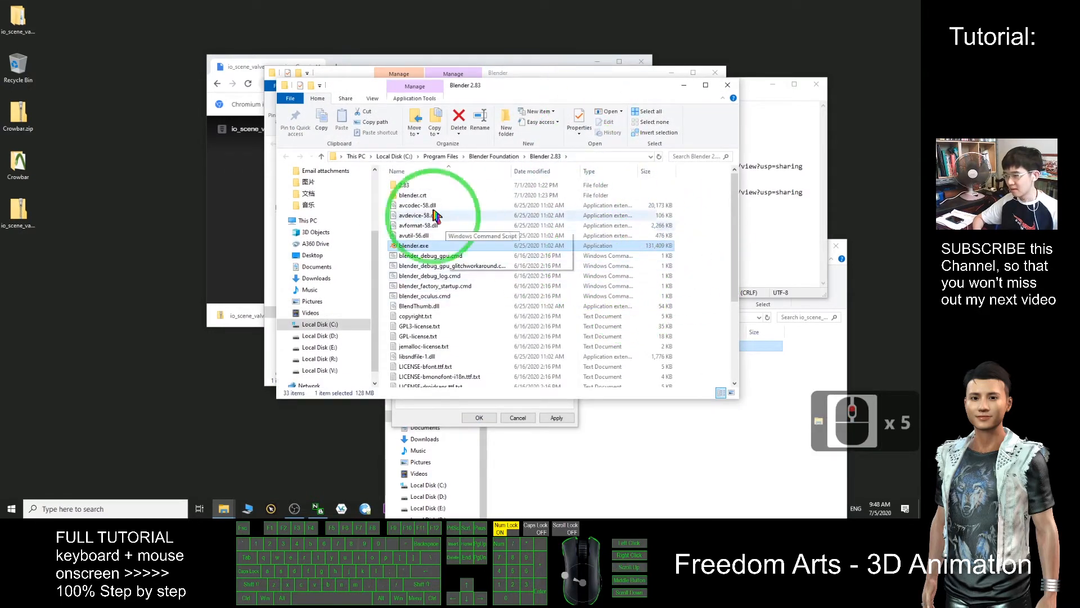
double_click(416, 188)
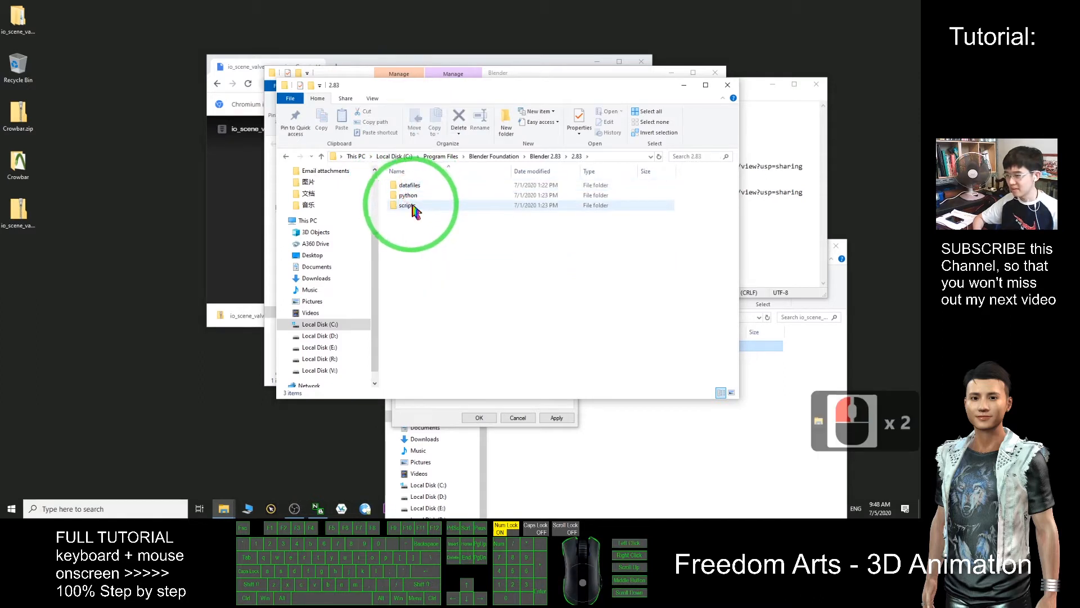
double_click(415, 206)
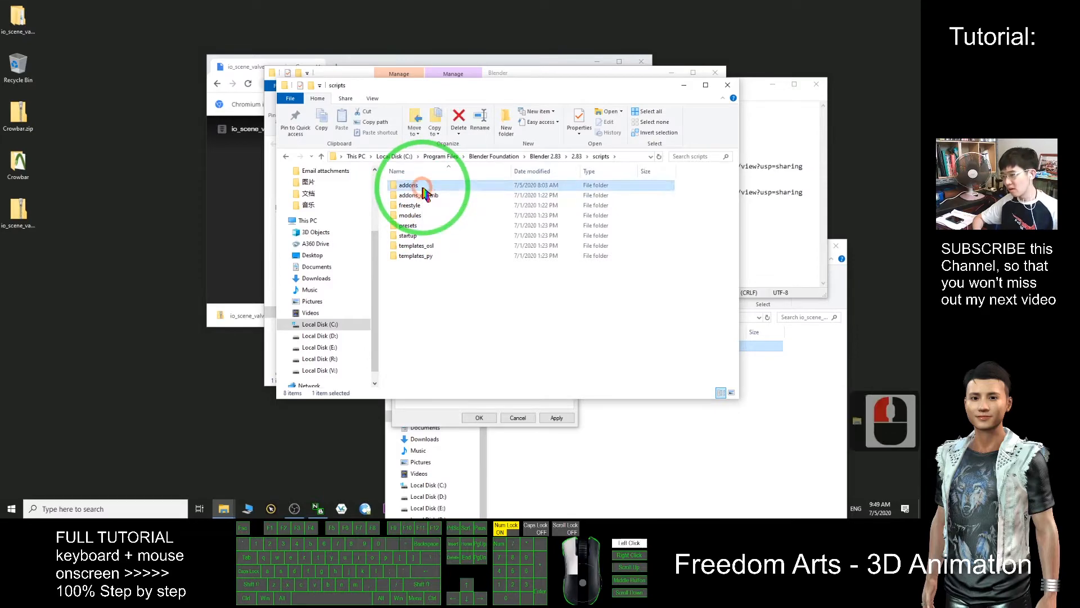
double_click(423, 189)
Move the addons window aside and close the blender shortcut's properties and its folder window
drag(526, 88, 709, 217)
click(570, 182)
click(717, 73)
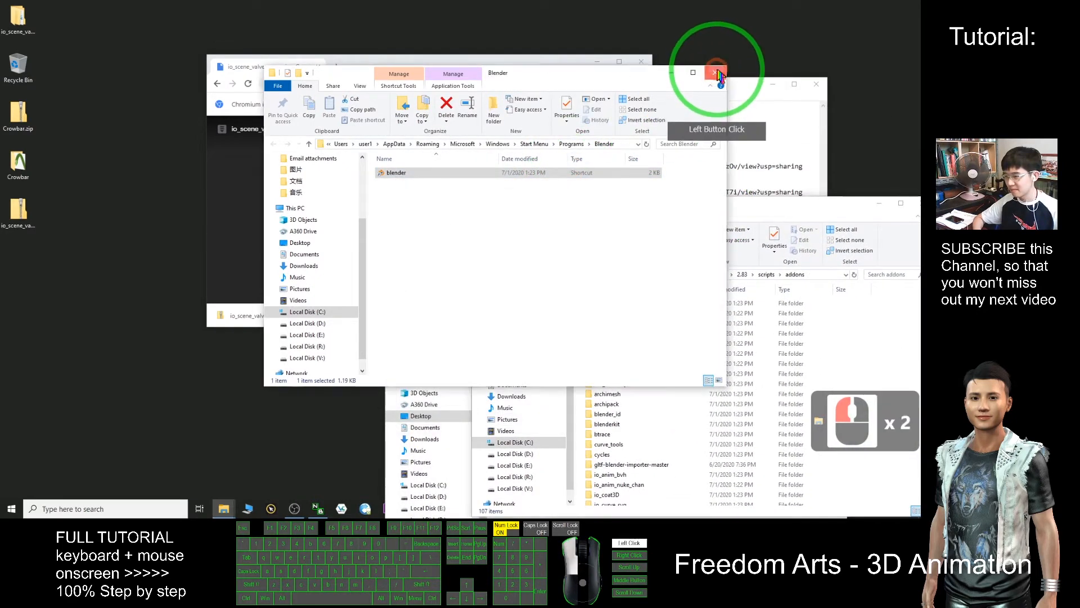
Close the notes.txt window without saving the changes and close the browser showing io_scene_valvesource.zip
drag(698, 89, 402, 89)
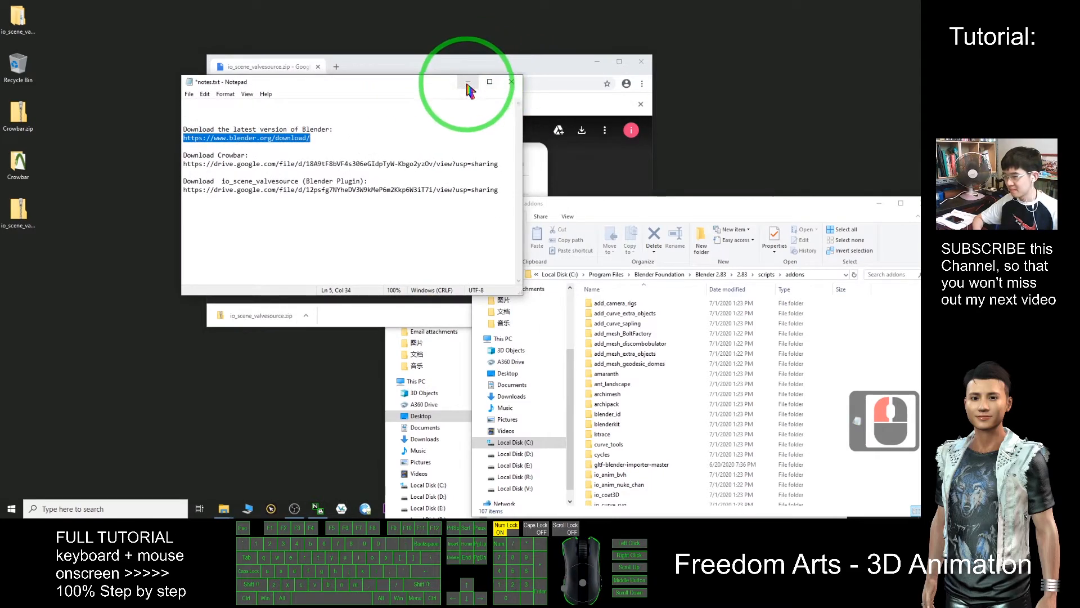
click(508, 82)
click(488, 266)
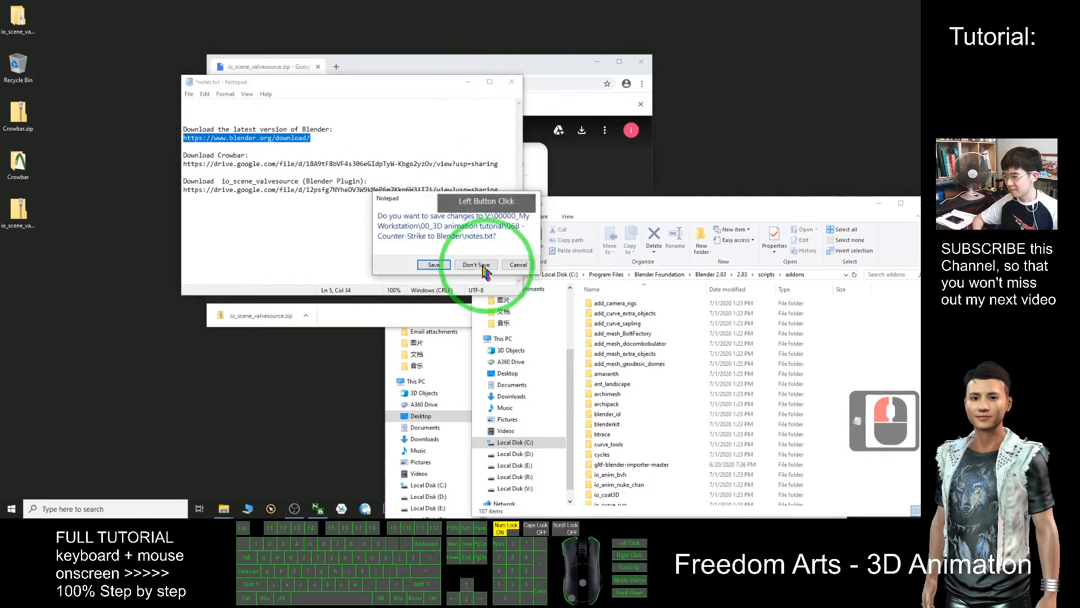
click(603, 50)
drag(494, 63, 364, 51)
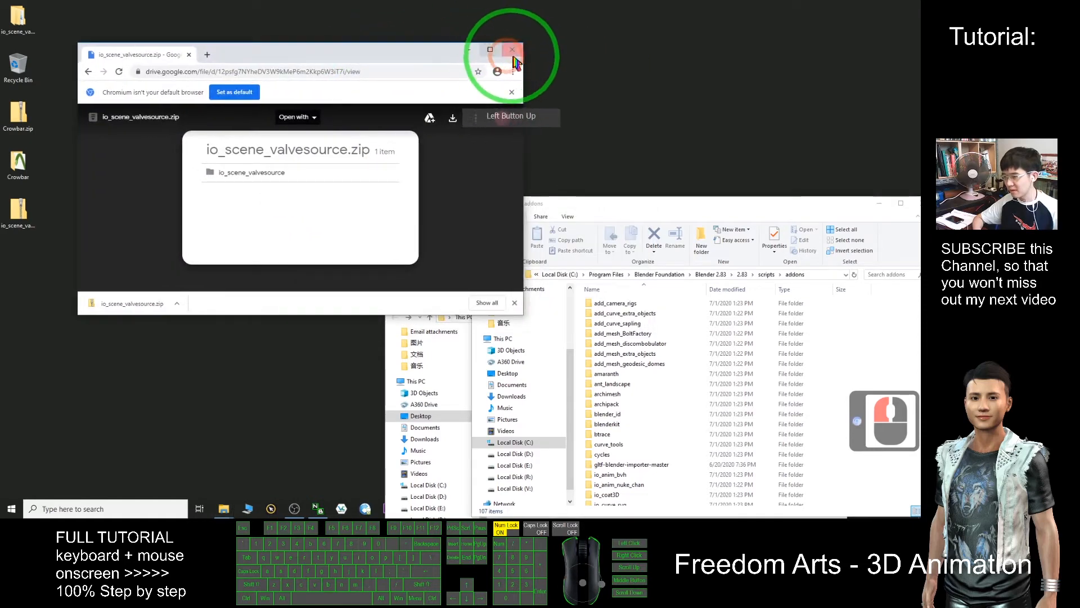
click(514, 51)
Arrange the extracted io_scene_valvesource folder window and the Blender addons folder window side by side
drag(462, 248, 134, 100)
drag(723, 205, 672, 107)
drag(684, 204, 657, 87)
click(284, 98)
drag(287, 103, 237, 77)
Try to copy the io_scene_valvesource folder into Blender 2.83's addons folder
click(168, 180)
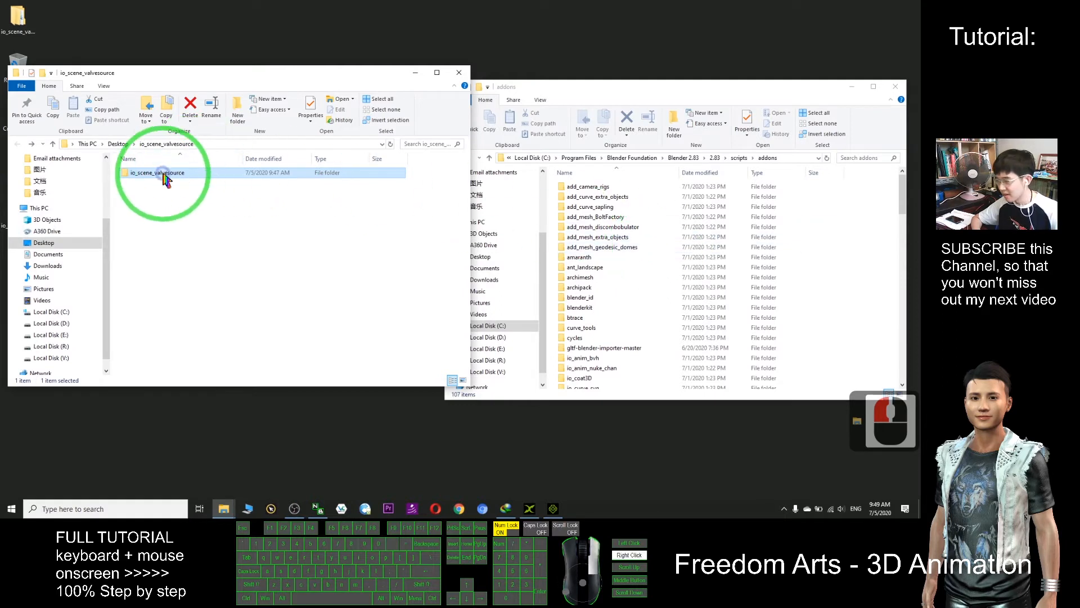
right_click(167, 180)
click(204, 333)
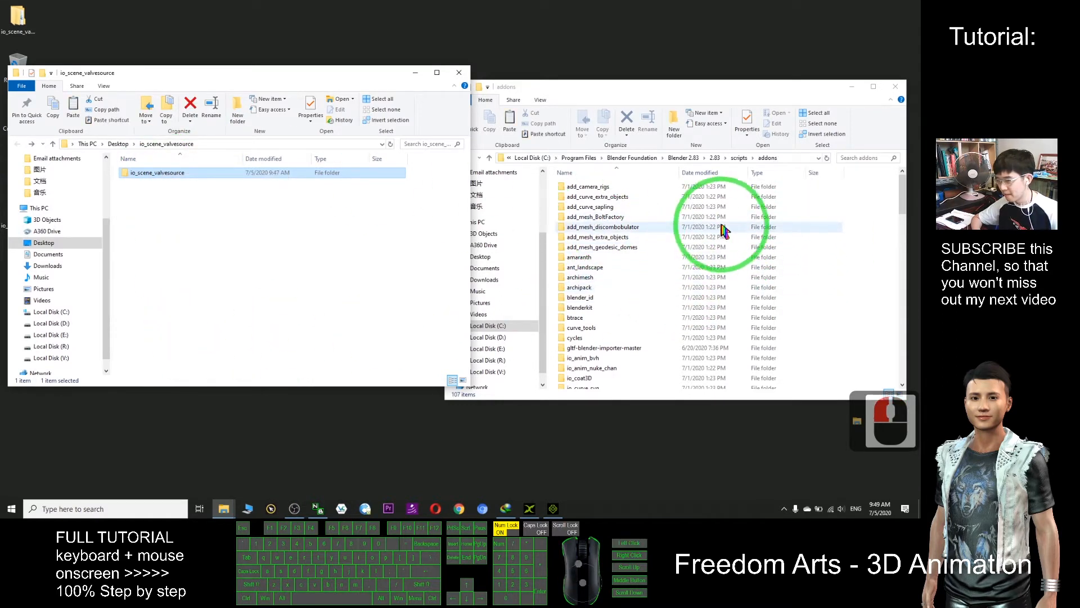
scroll(724, 231, down, 7)
right_click(553, 221)
click(584, 286)
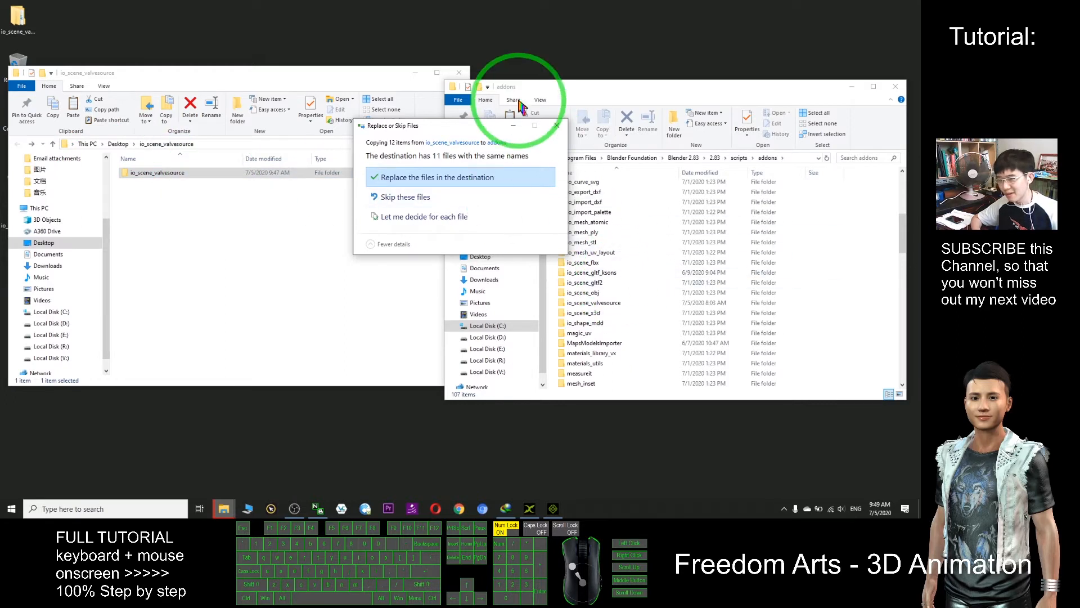
click(556, 125)
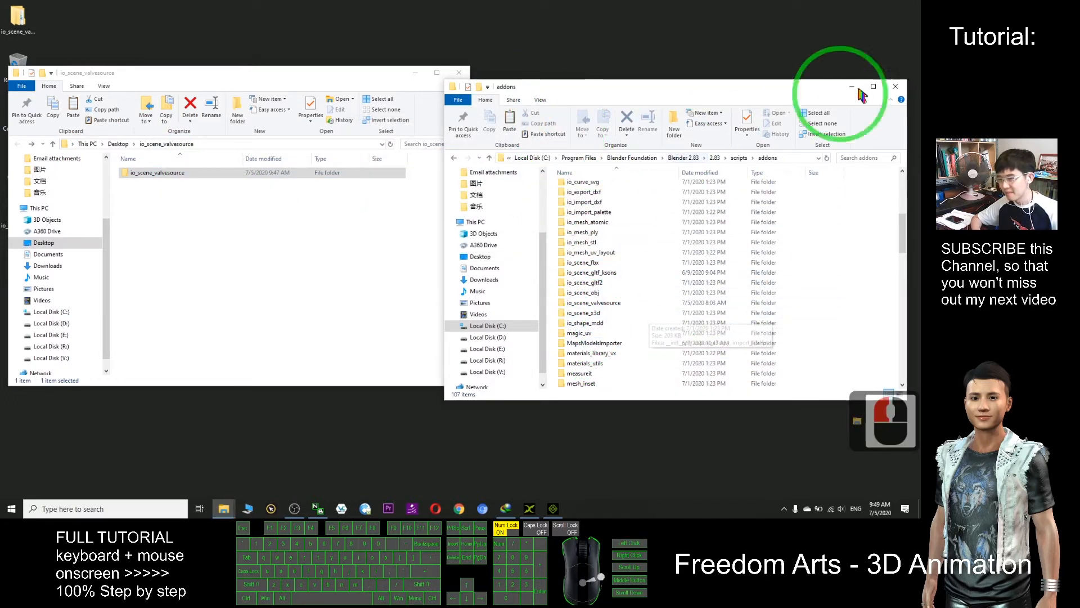
Close the addons folder window and the io_scene_valvesource folder window
click(895, 86)
click(459, 73)
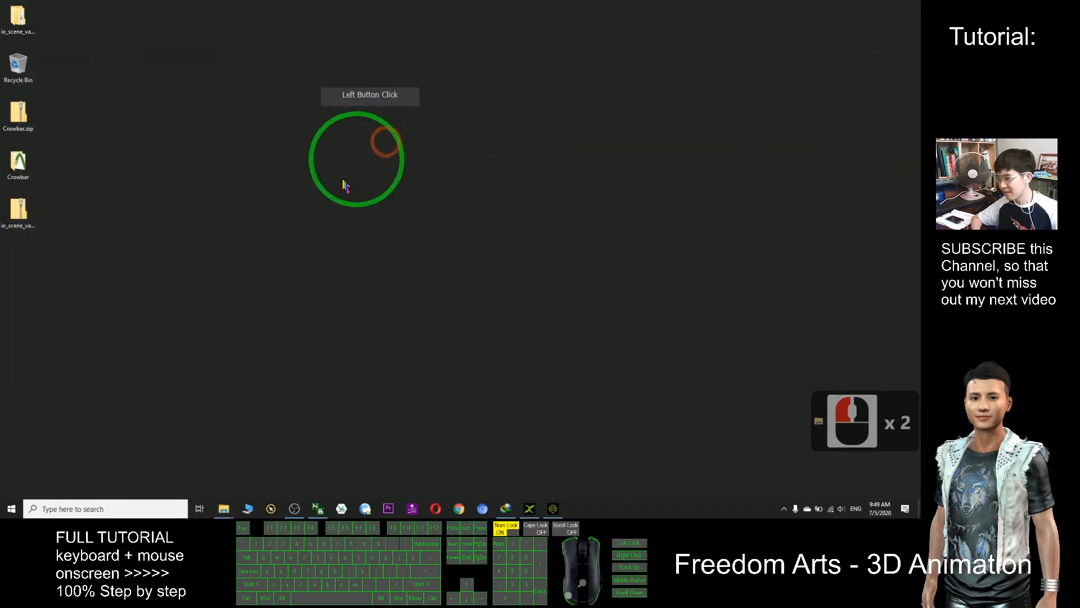
click(300, 432)
Search Windows for blender and launch the app
click(139, 513)
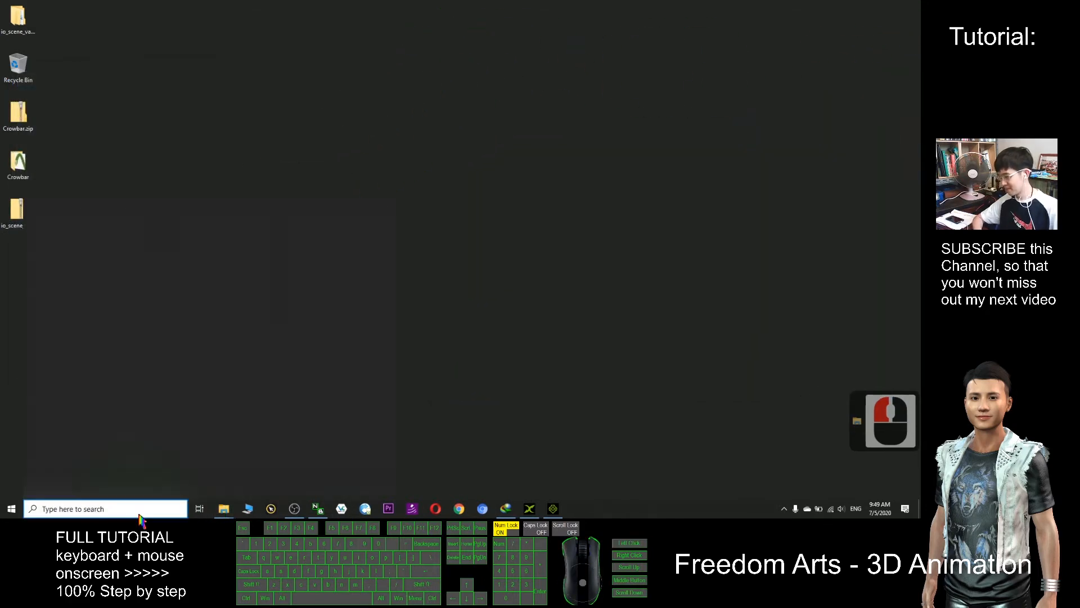
text(blender)
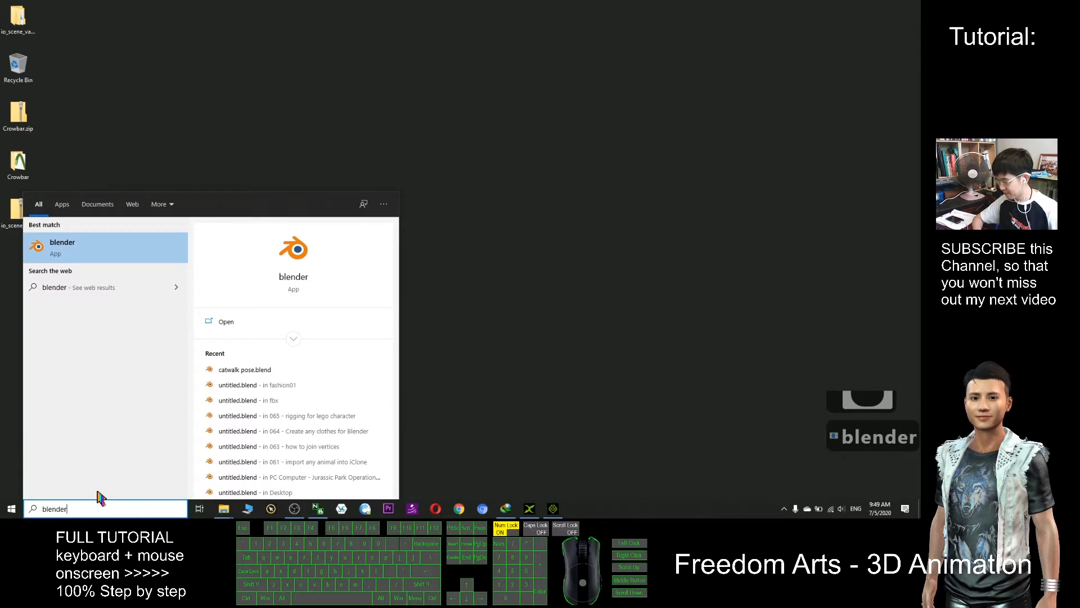
click(99, 248)
click(645, 144)
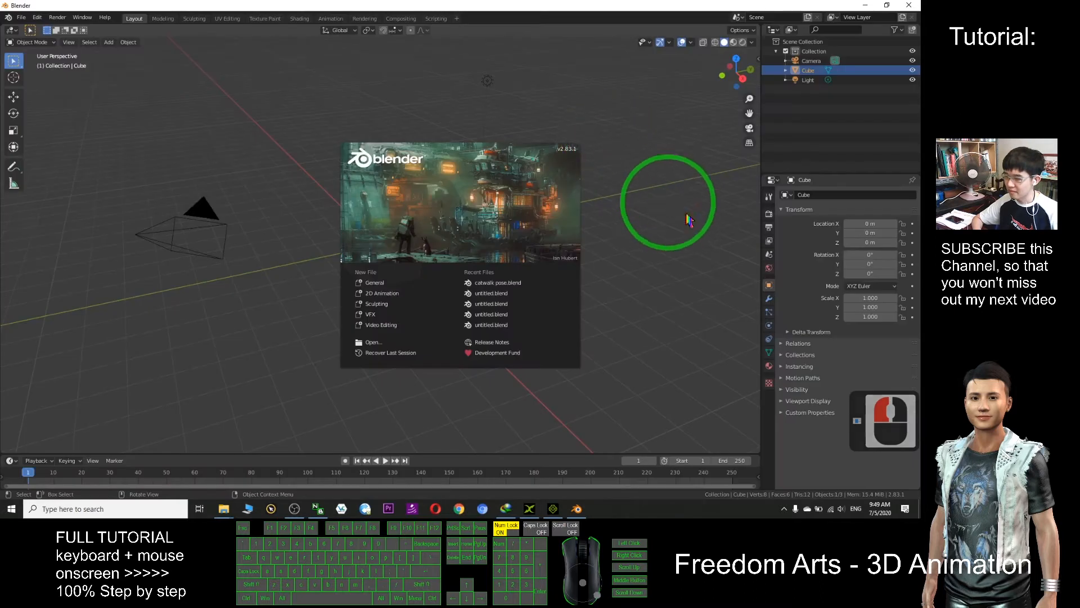
Dismiss the splash screen and delete the default camera, cube and light from the scene
click(660, 256)
drag(87, 173, 703, 362)
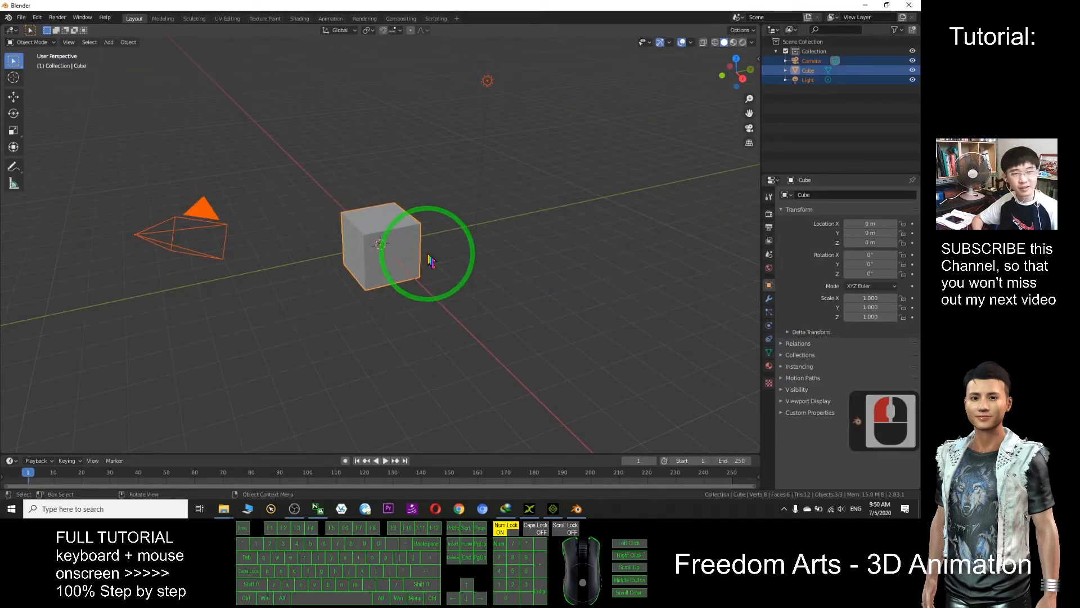
key(Delete)
Shrink the Blender window, open the add-ons preferences and search the add-ons for "sourc"
drag(378, 3, 387, 69)
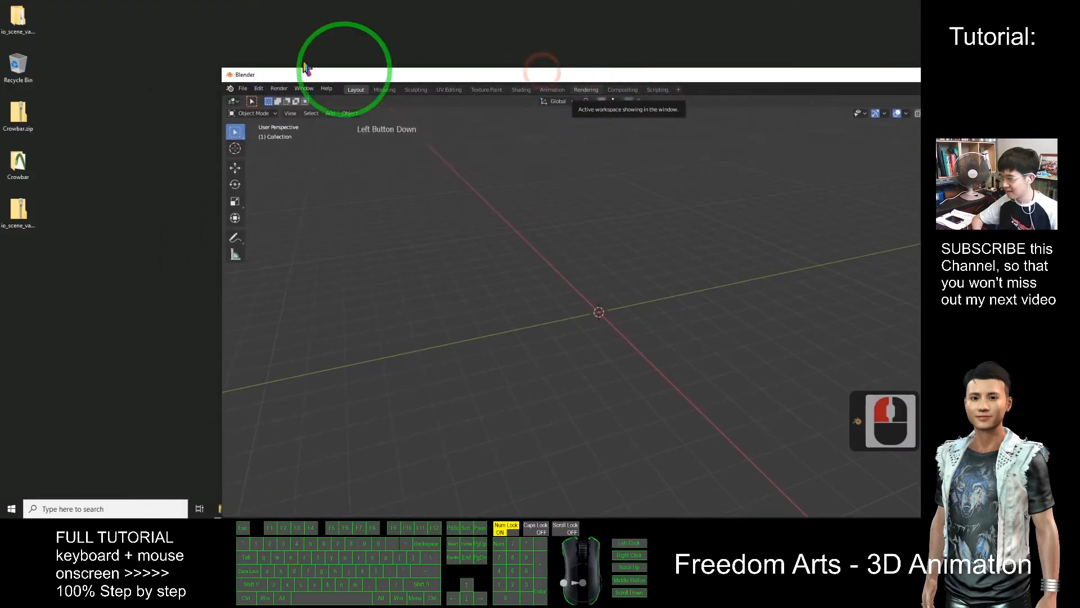
click(259, 88)
click(286, 226)
drag(363, 122, 498, 134)
click(529, 152)
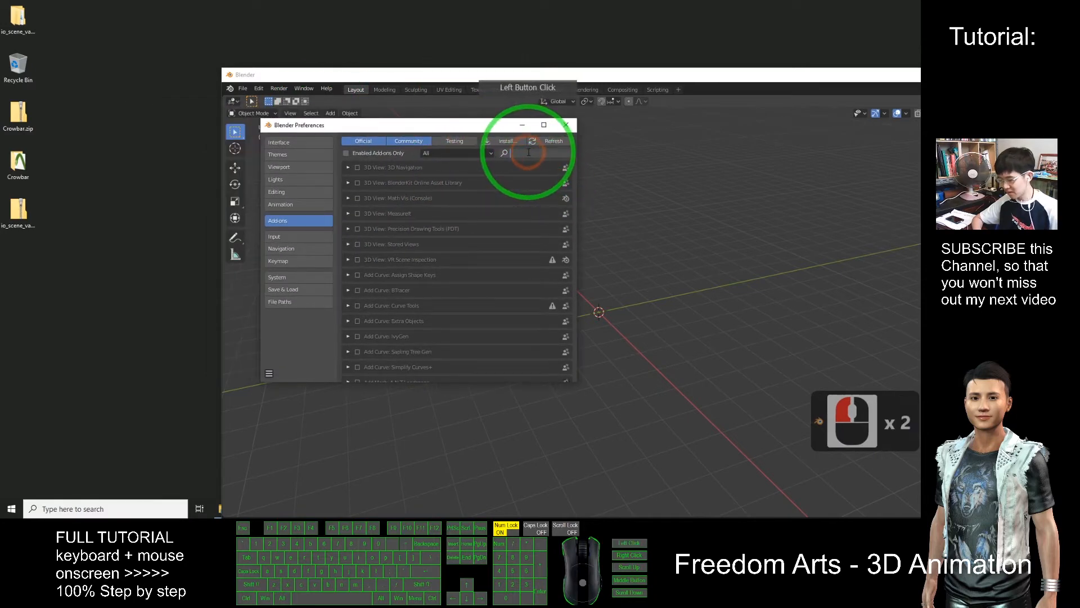
text(sourc)
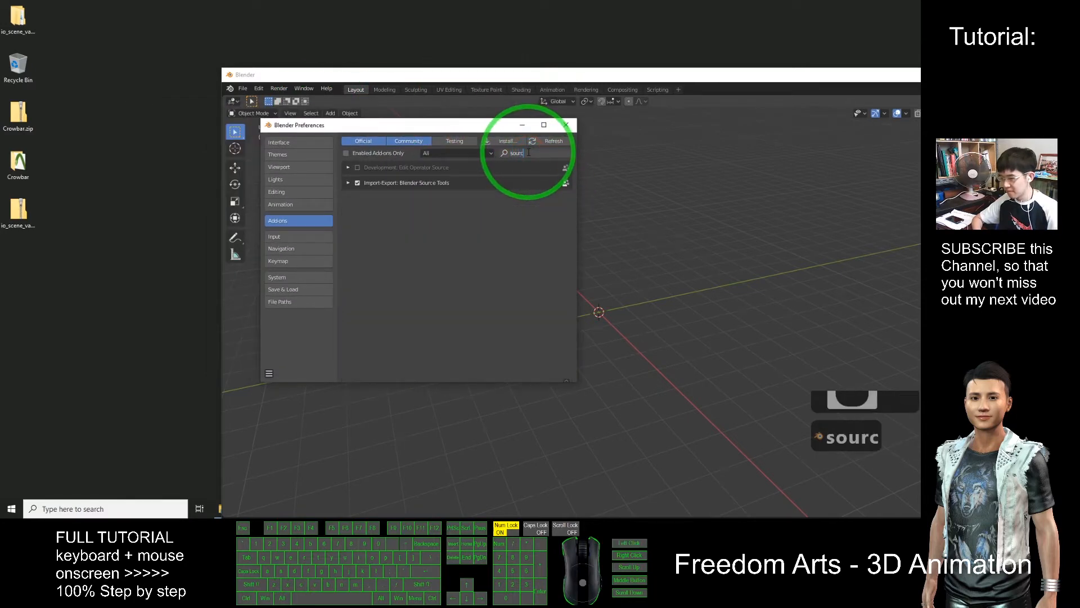
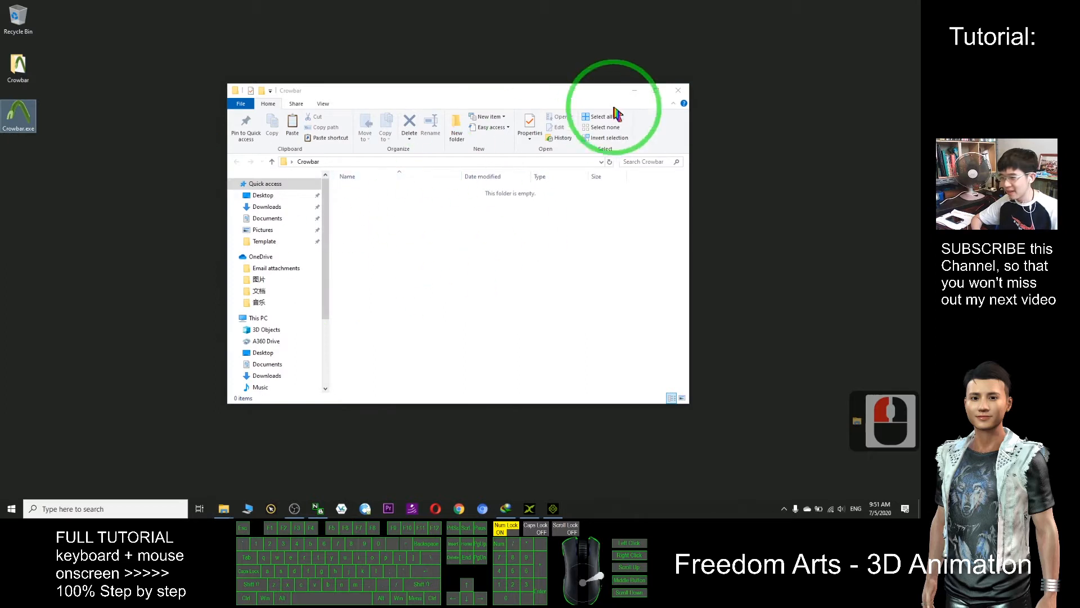
Close the empty Crowbar folder's window and move the Crowbar folder from the desktop to the Recycle Bin
click(678, 90)
click(200, 73)
right_click(201, 76)
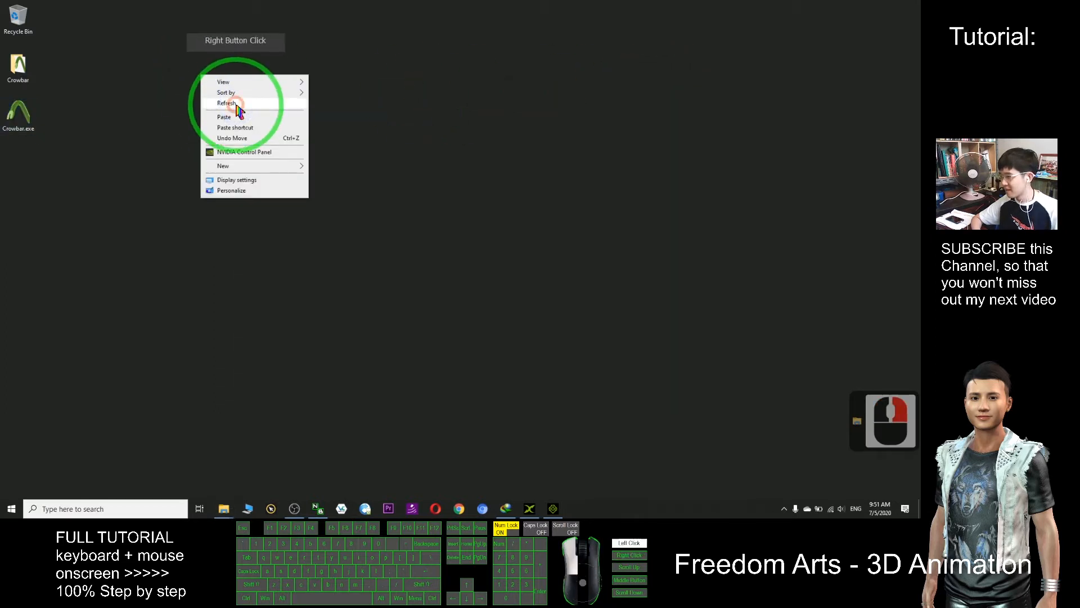
click(18, 64)
drag(18, 64, 31, 30)
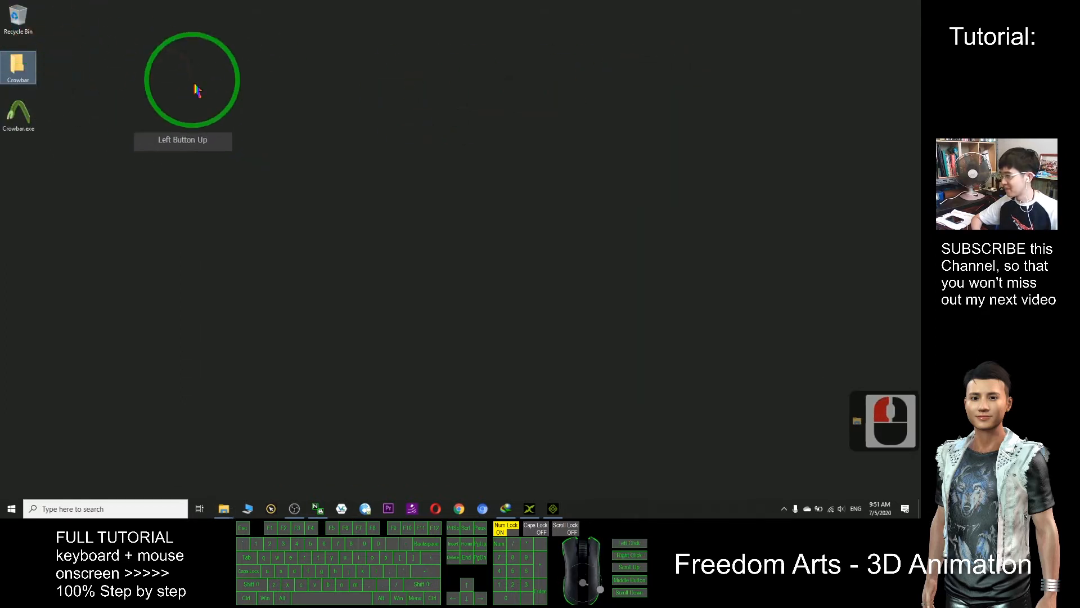
Empty the Recycle Bin, confirming the permanent deletion, and refresh the desktop
right_click(22, 16)
click(104, 29)
click(495, 292)
click(189, 164)
click(222, 69)
click(235, 103)
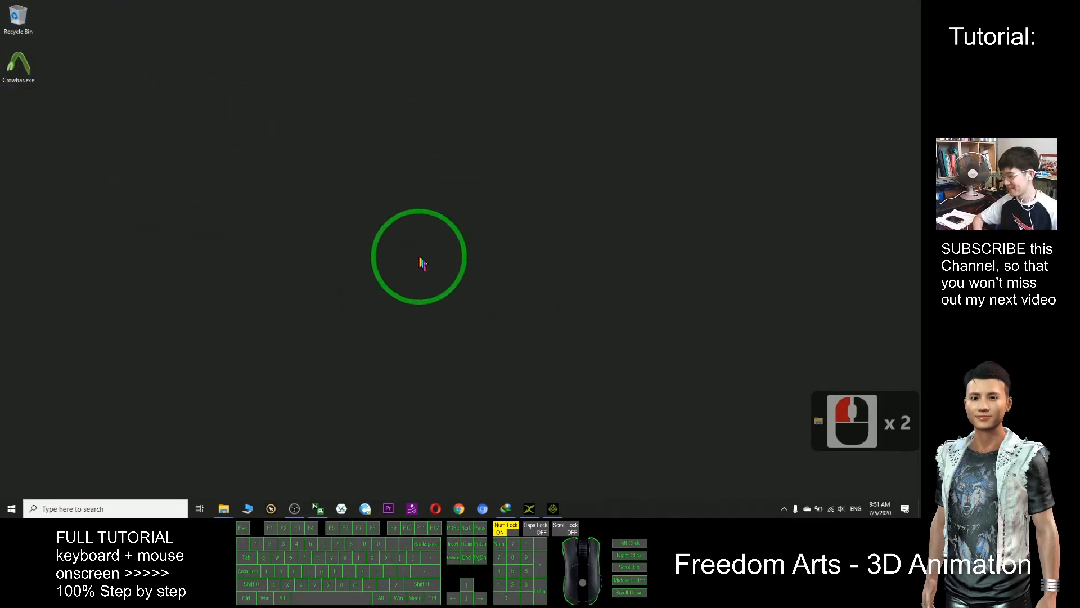
click(425, 274)
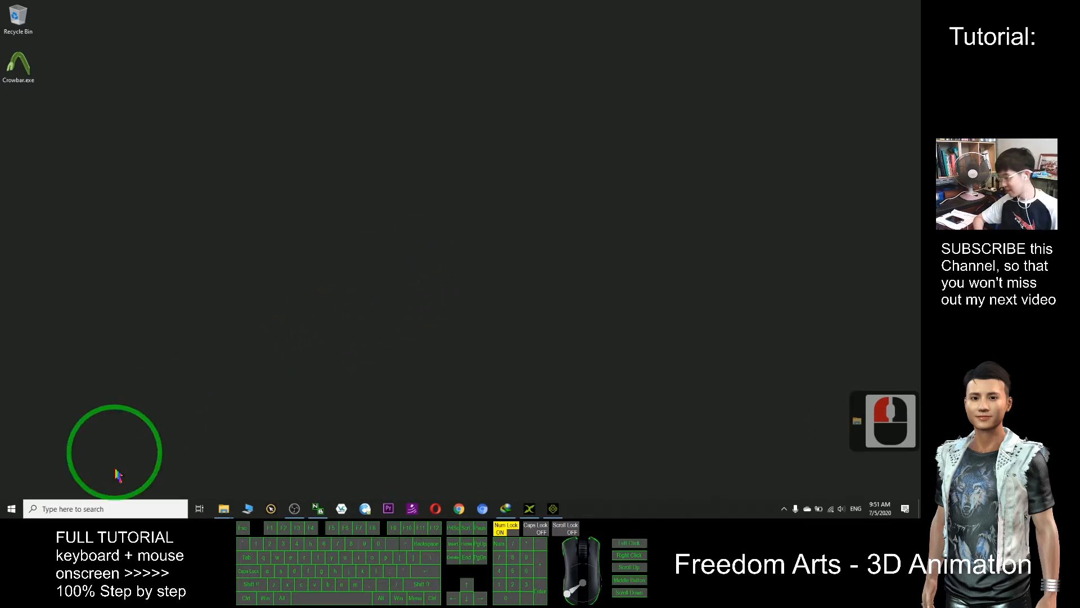
Search Windows for steam and open the file location of the app's shortcut
click(79, 510)
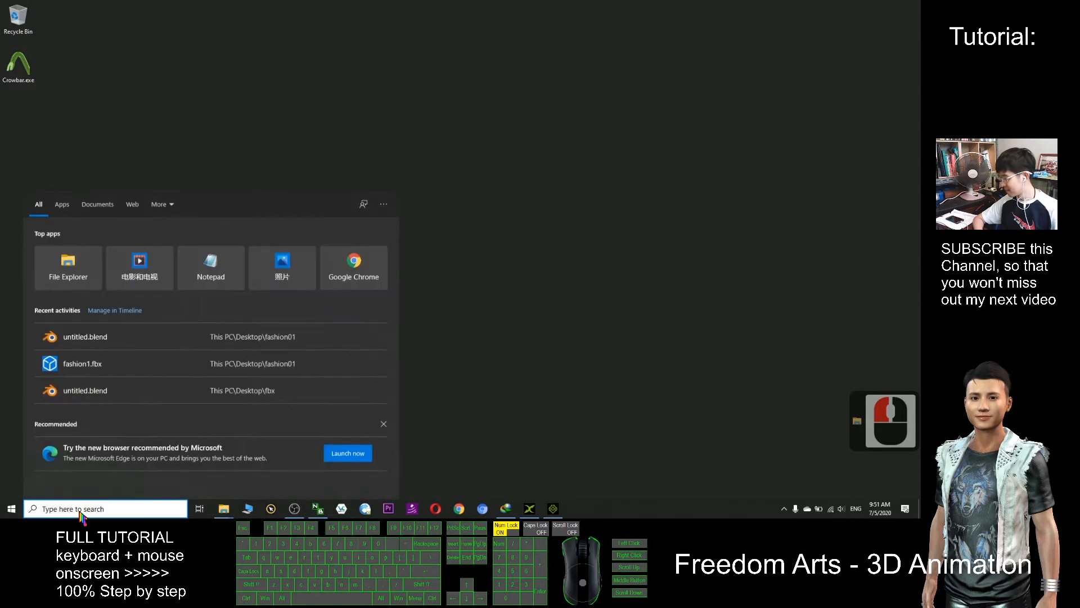
text(steam)
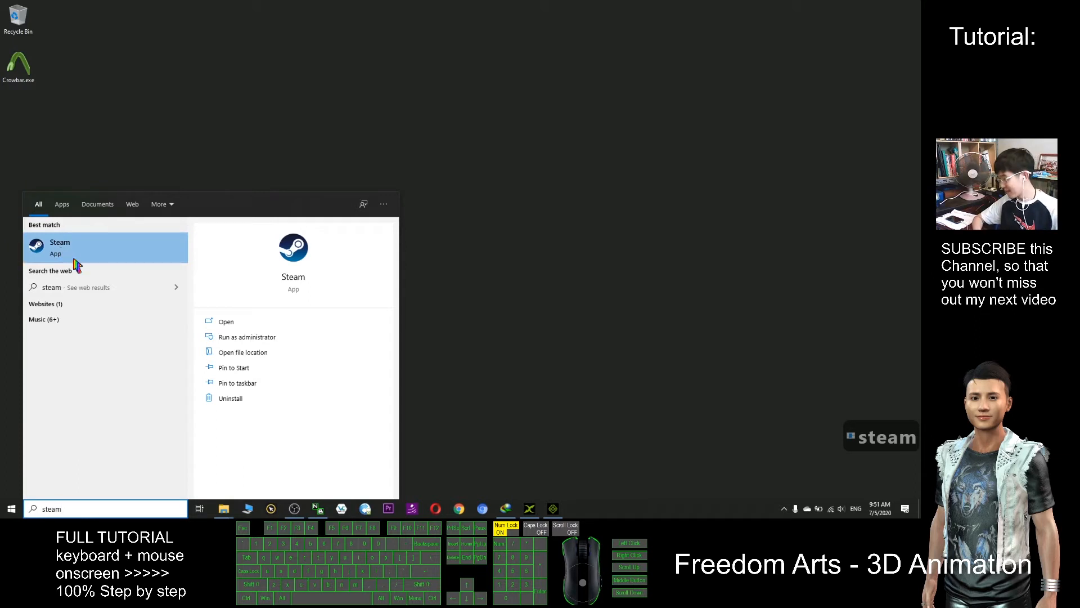
right_click(57, 248)
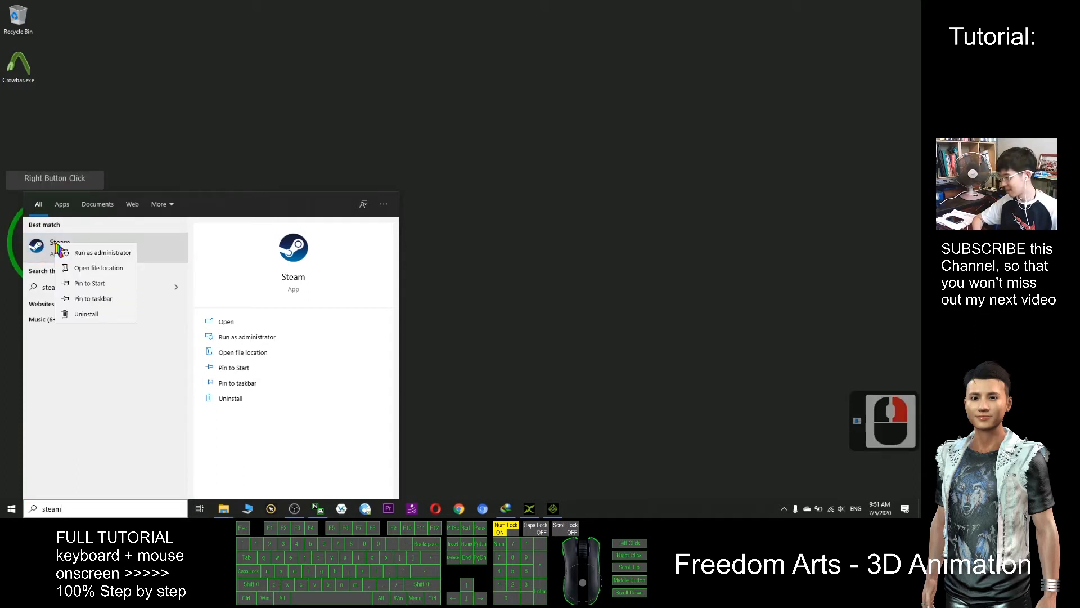
click(95, 270)
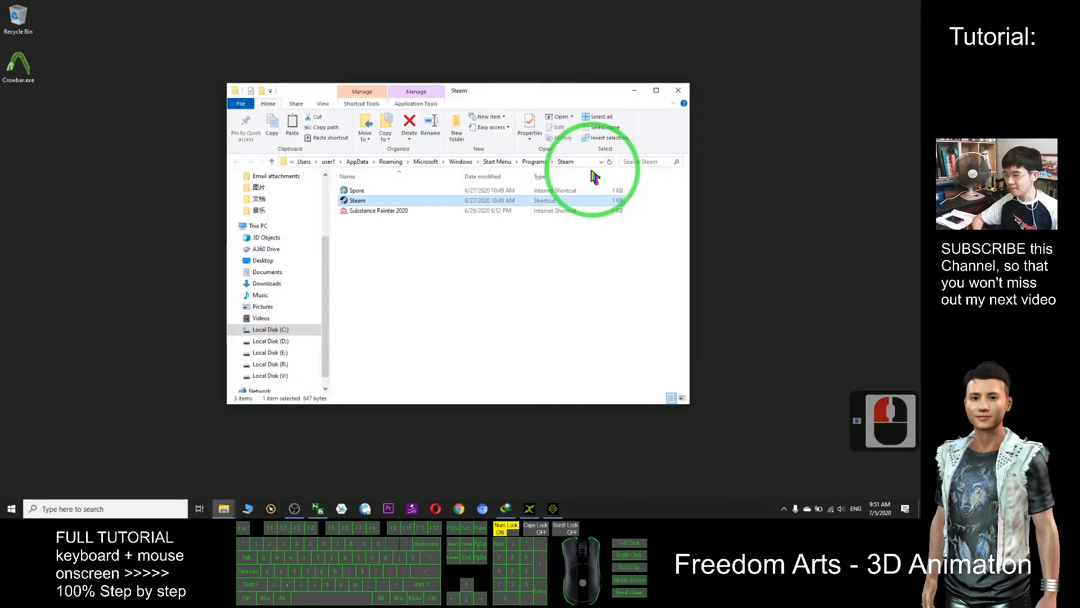
Open the Steam installation folder through the properties of the Steam shortcut
right_click(349, 202)
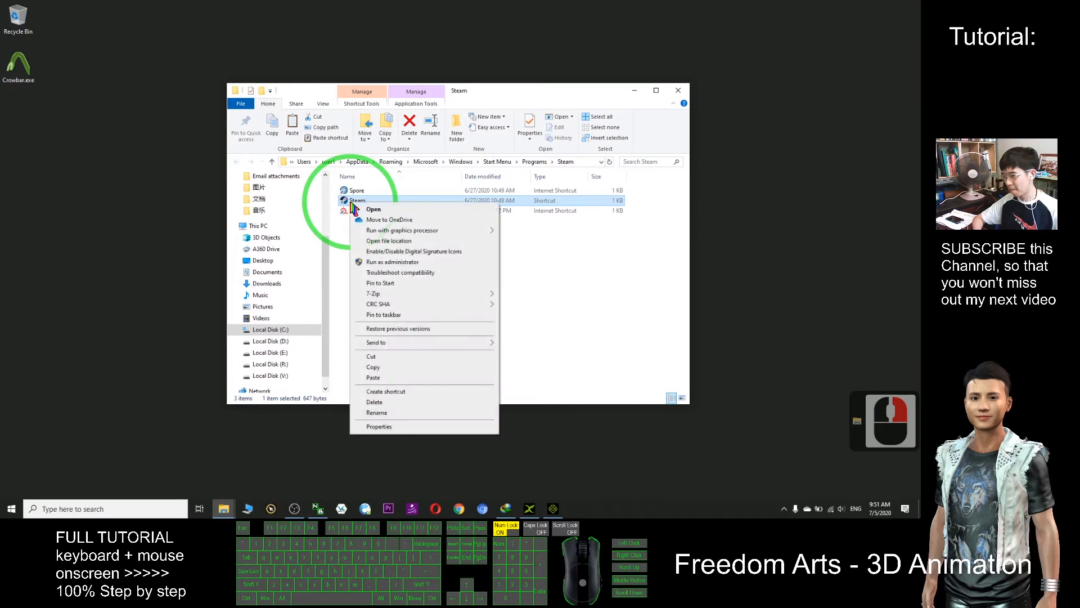
click(786, 305)
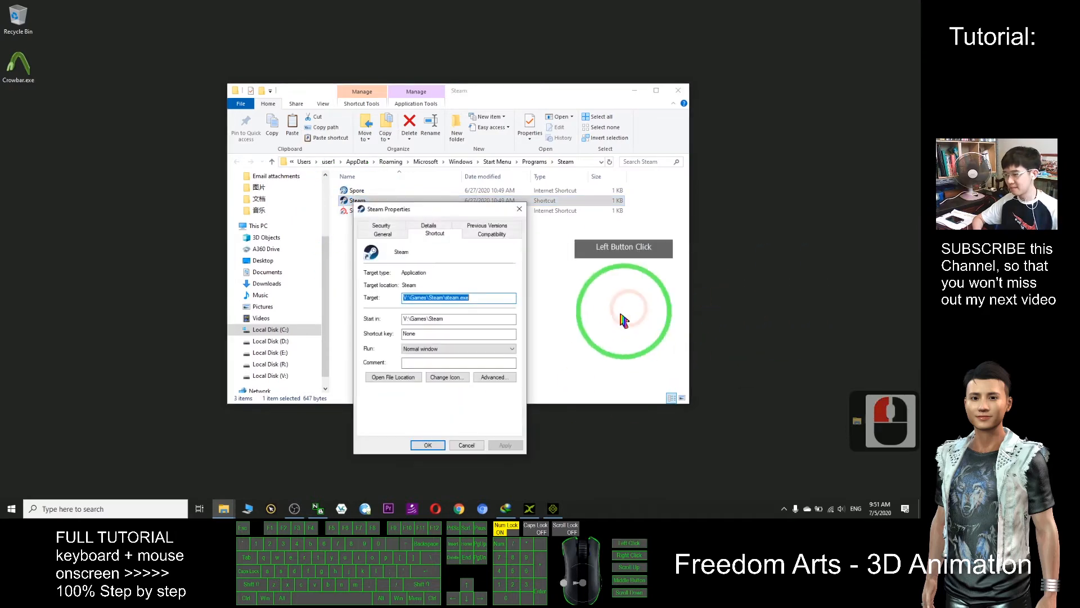
click(400, 378)
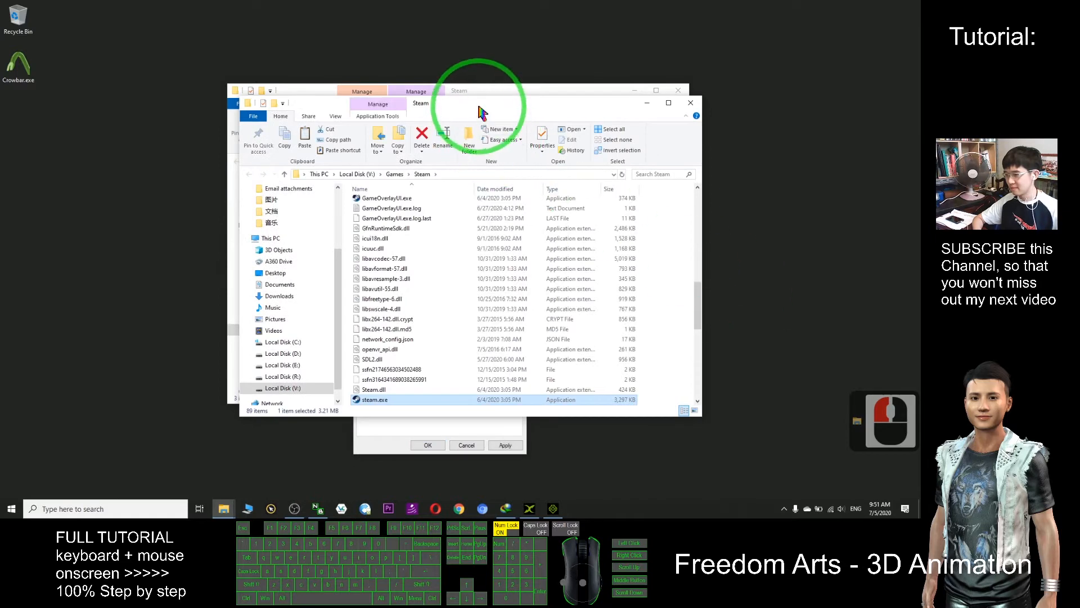
Close the Steam shortcut's properties and its folder window, and maximize the Steam installation folder window
drag(482, 105, 741, 185)
click(288, 194)
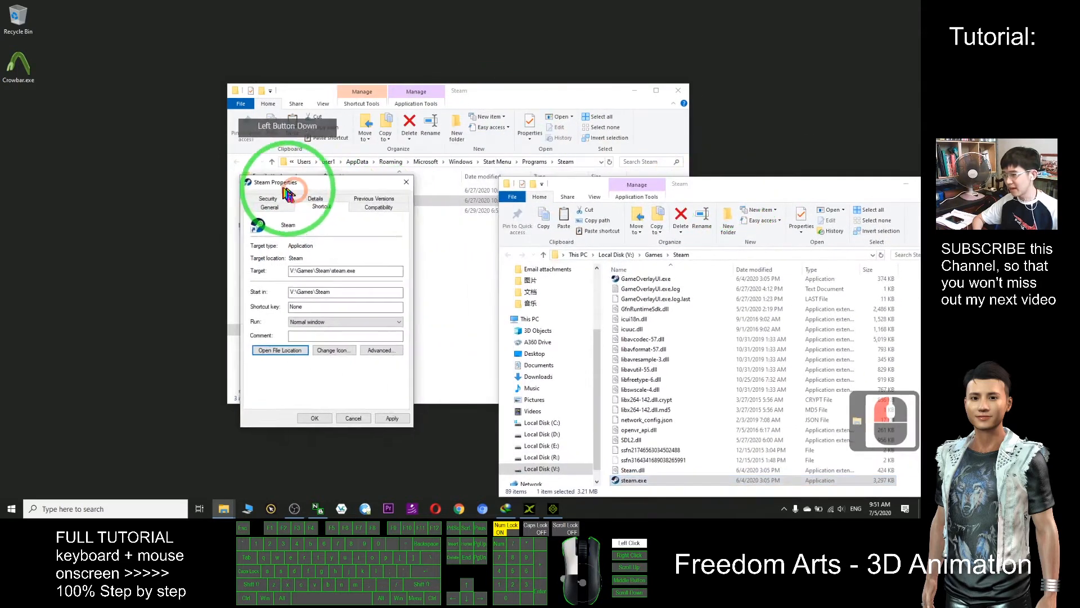
click(406, 182)
click(678, 90)
drag(781, 188, 542, 3)
Open the common folder inside steamapps of the Steam installation
scroll(257, 236, up, 3)
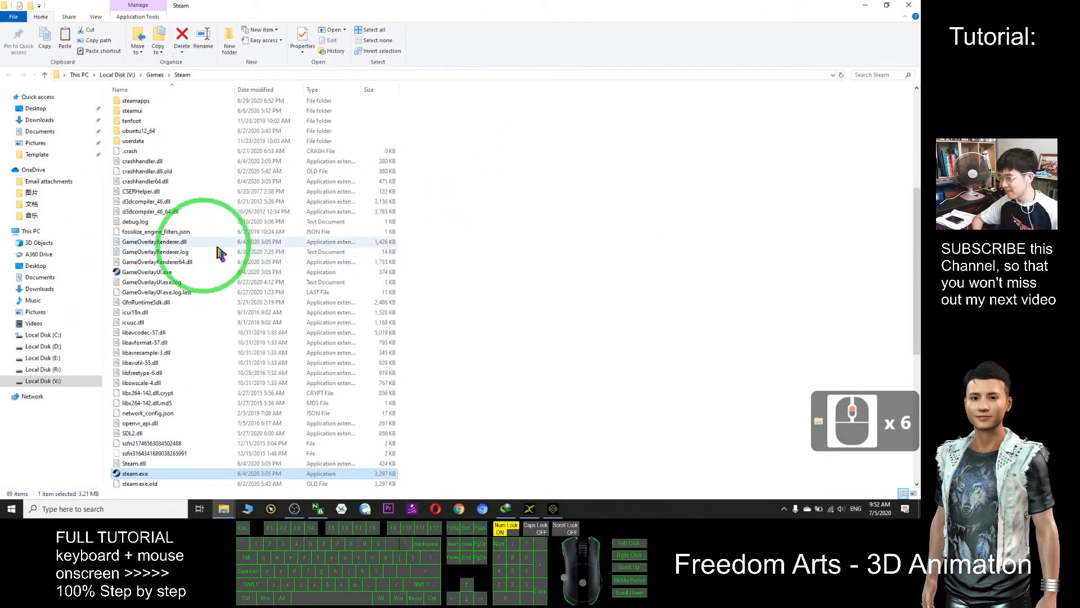
scroll(193, 252, down, 5)
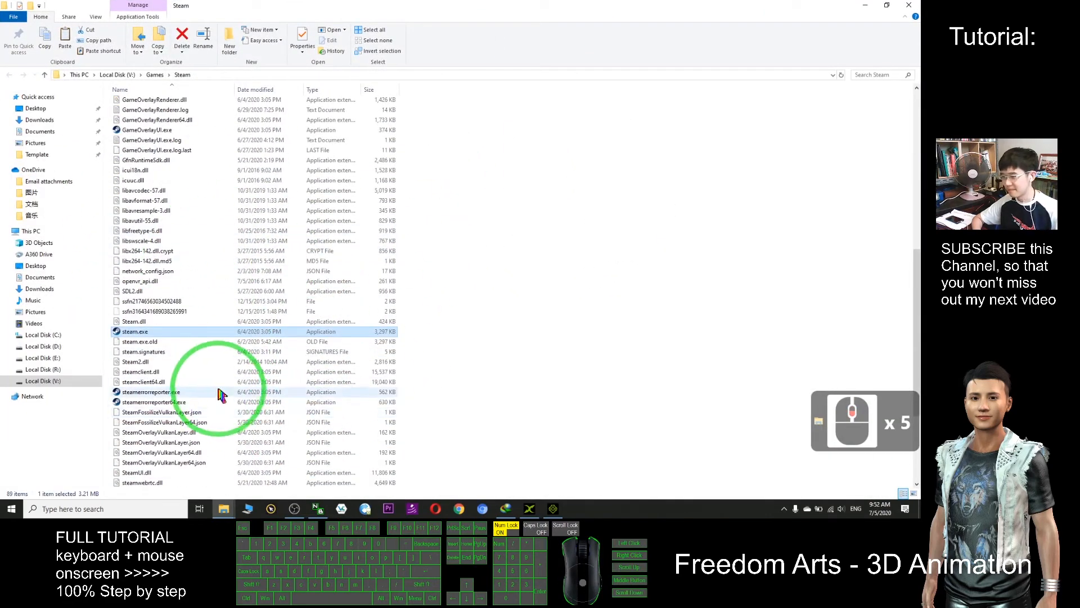
scroll(188, 309, up, 8)
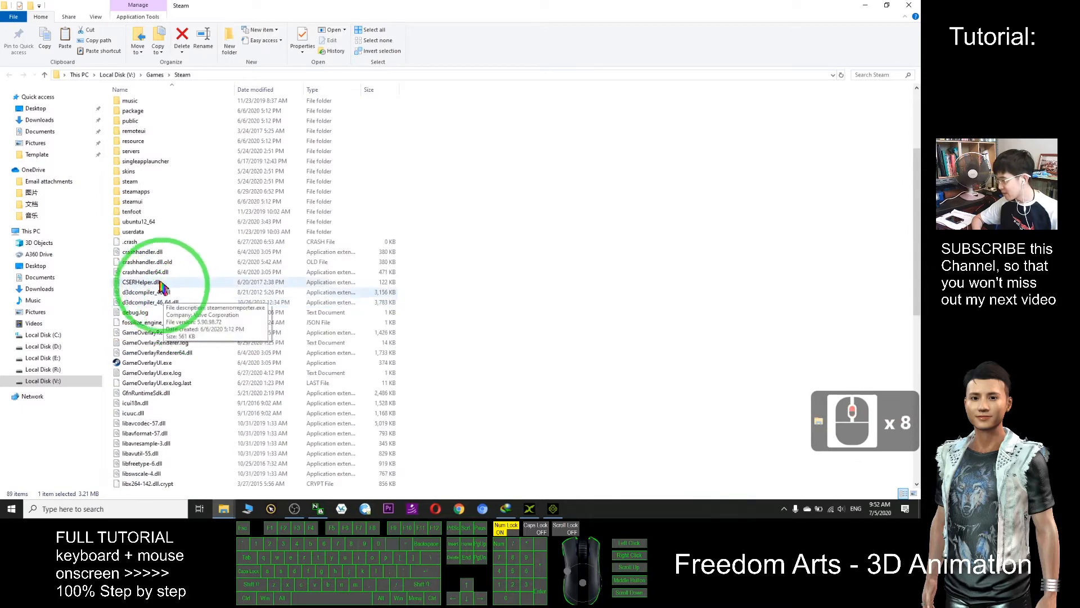
double_click(143, 193)
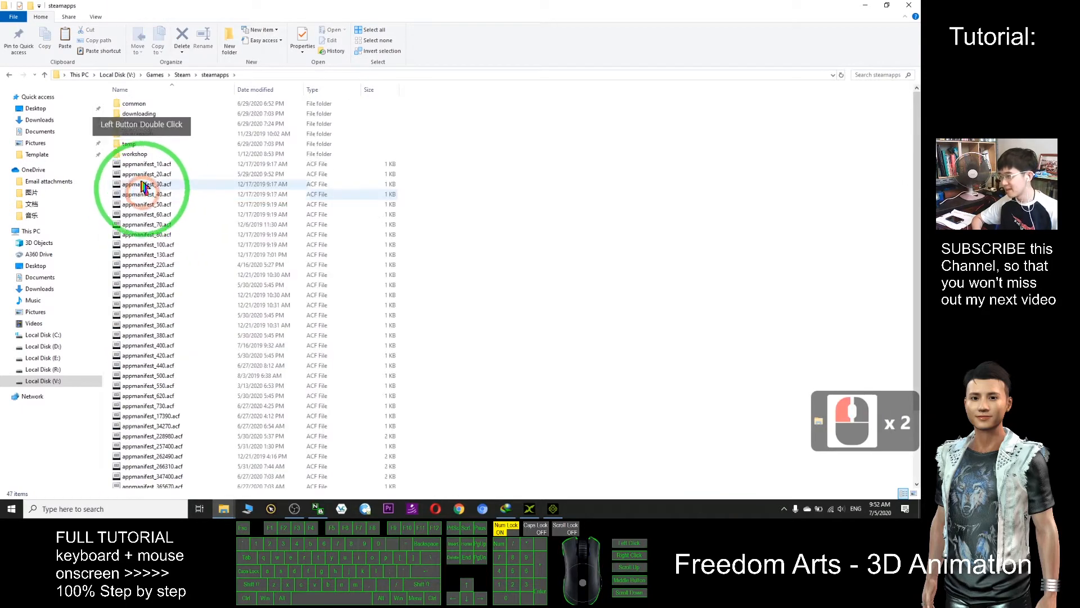
double_click(135, 104)
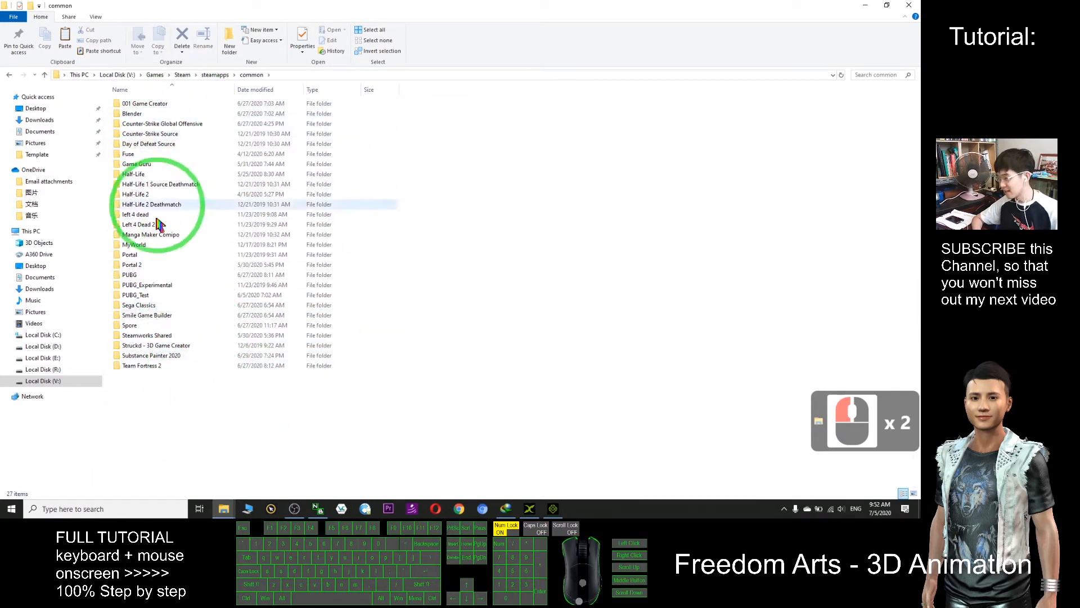
Restore the common folder window to its smaller size and look through the installed game folders
drag(402, 6, 556, 68)
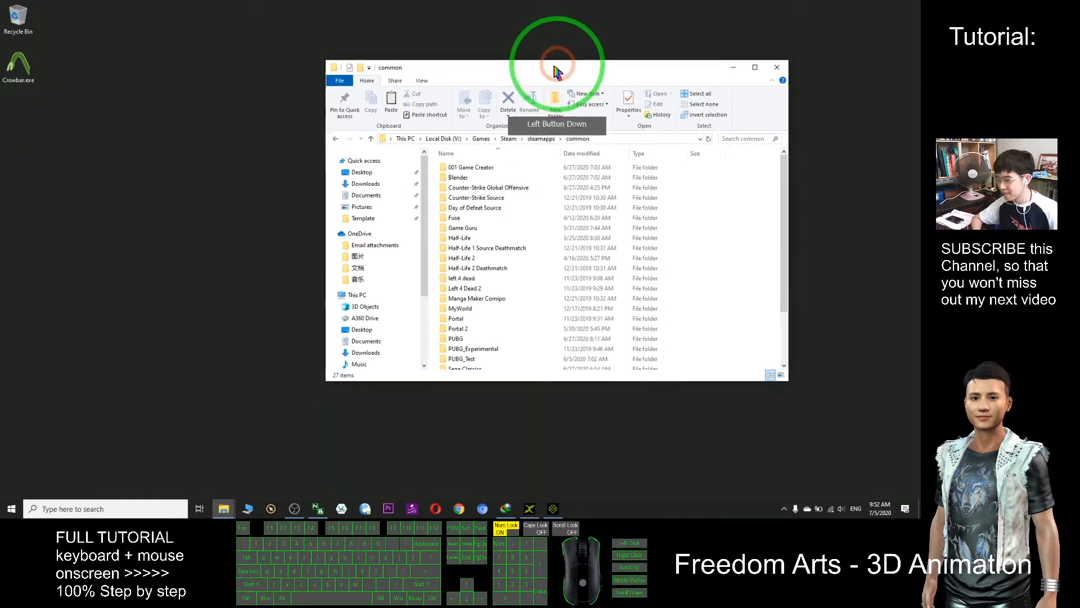
scroll(579, 298, down, 2)
scroll(597, 299, up, 3)
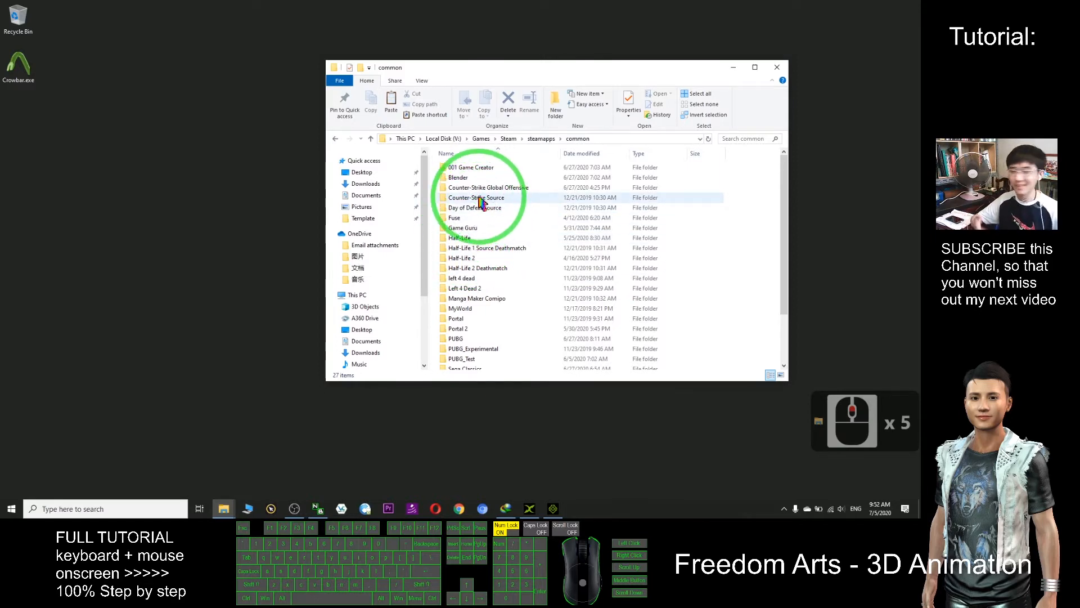
Open the models folder inside Half-Life's cstrike folder and maximize the window
double_click(465, 241)
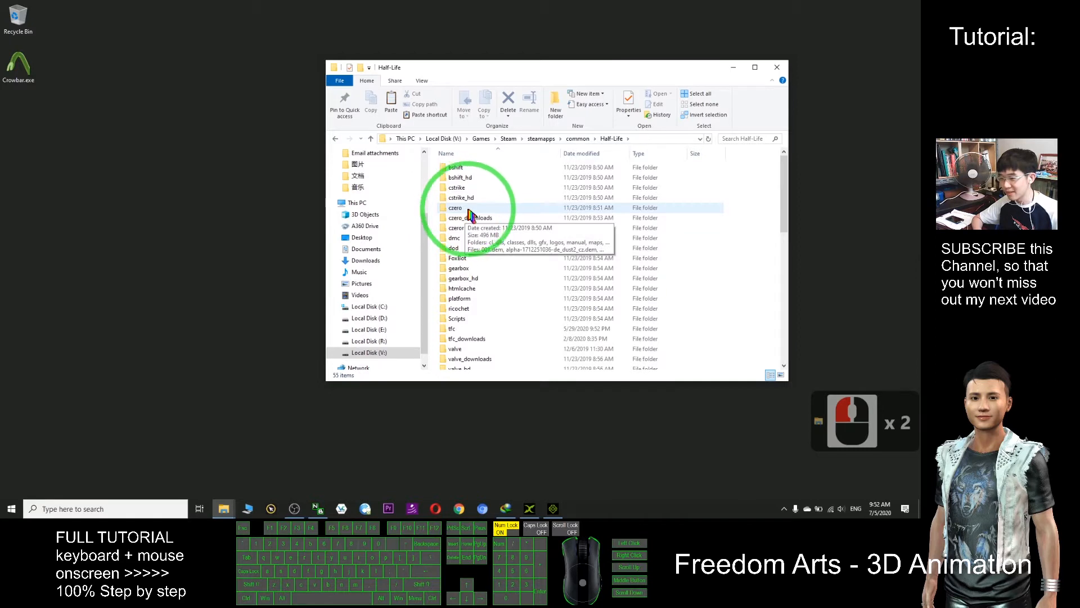
click(469, 210)
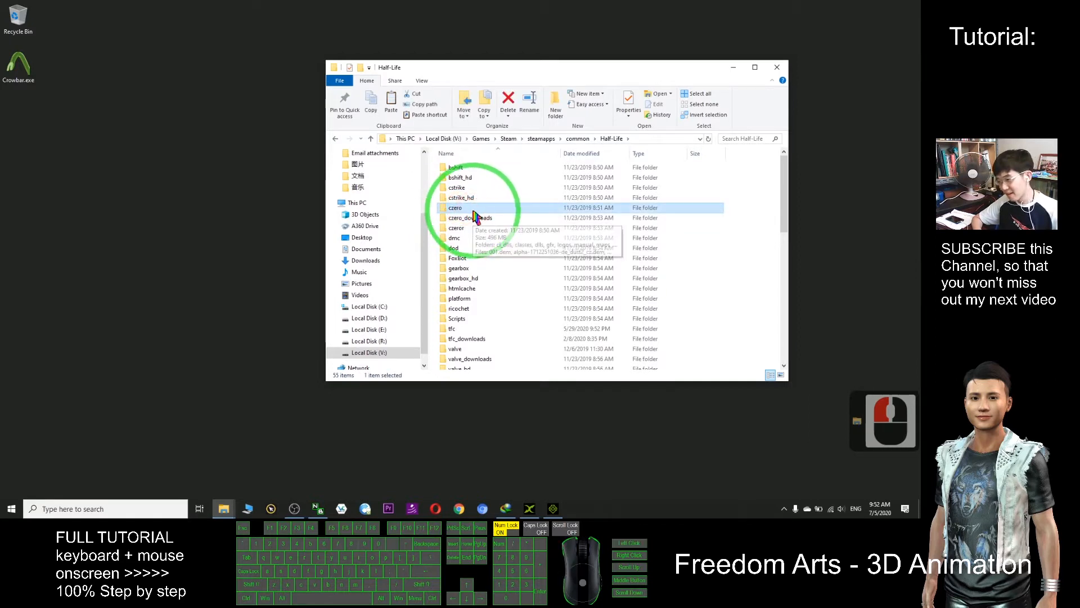
click(466, 189)
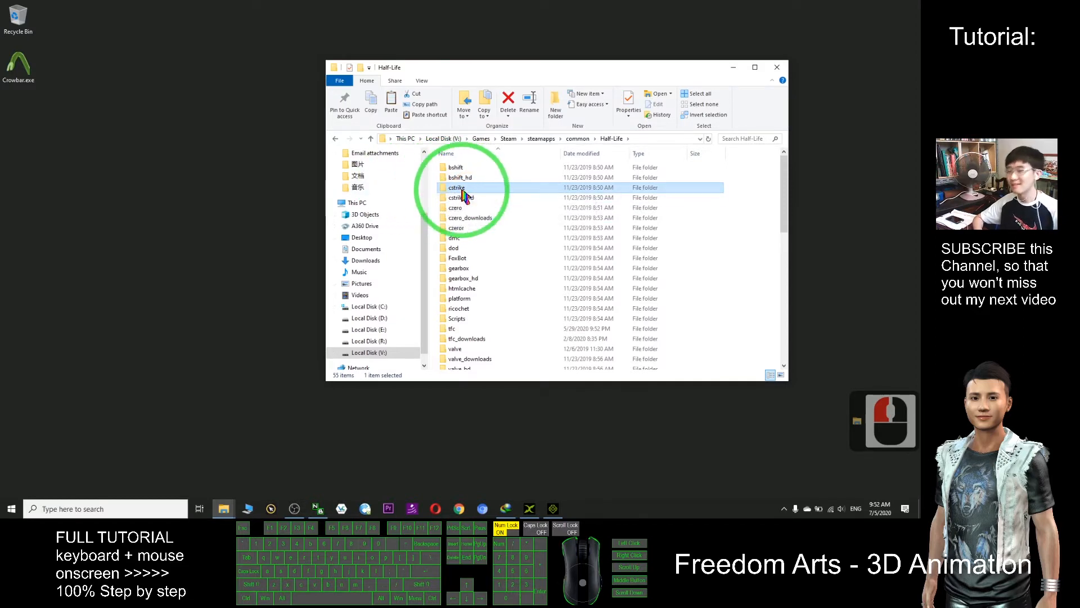
double_click(466, 190)
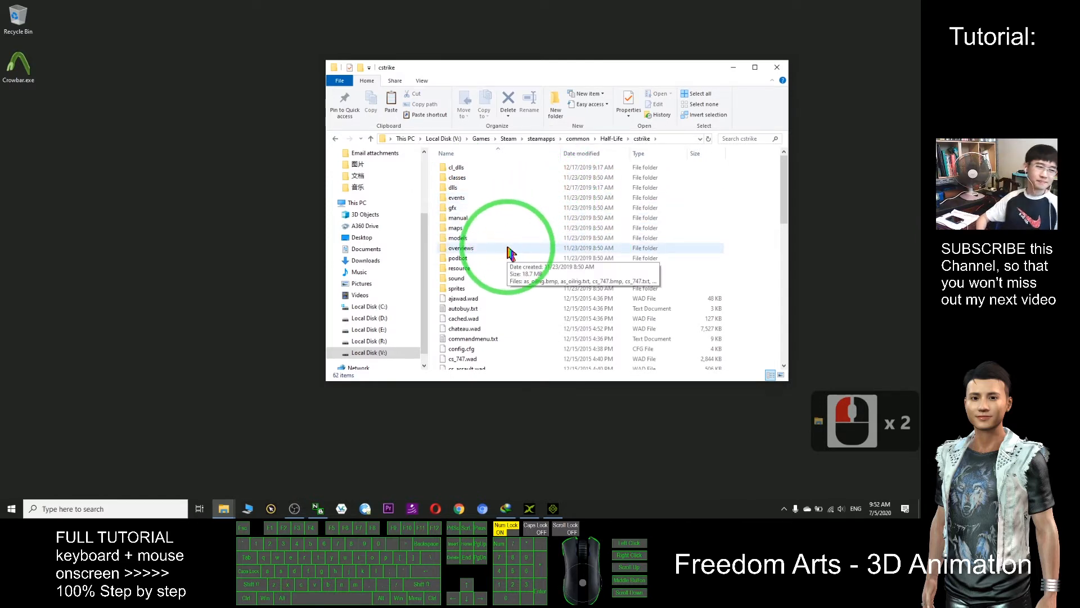
double_click(467, 239)
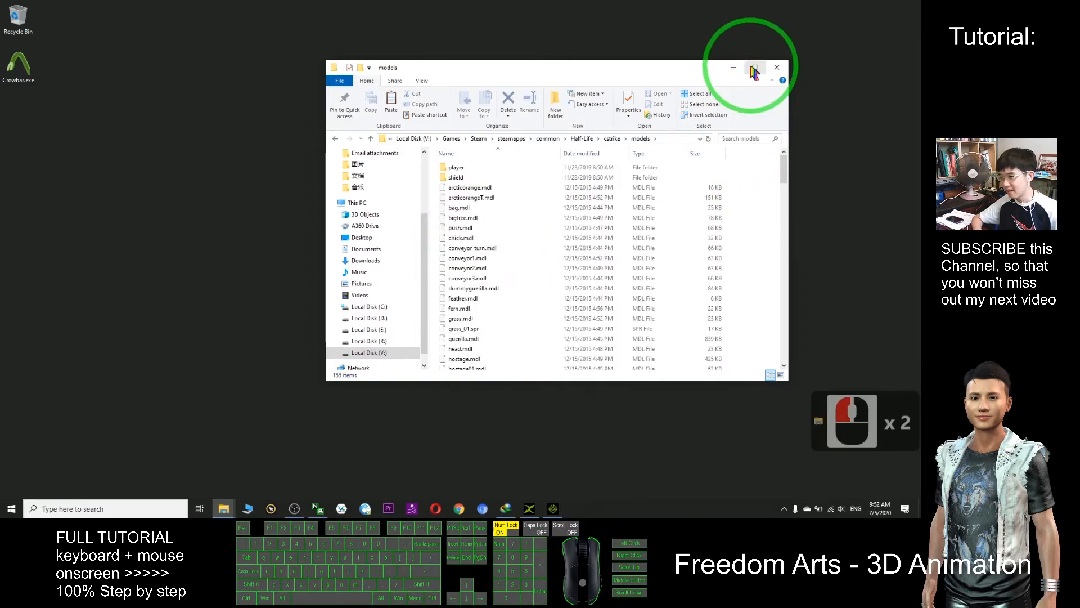
click(754, 68)
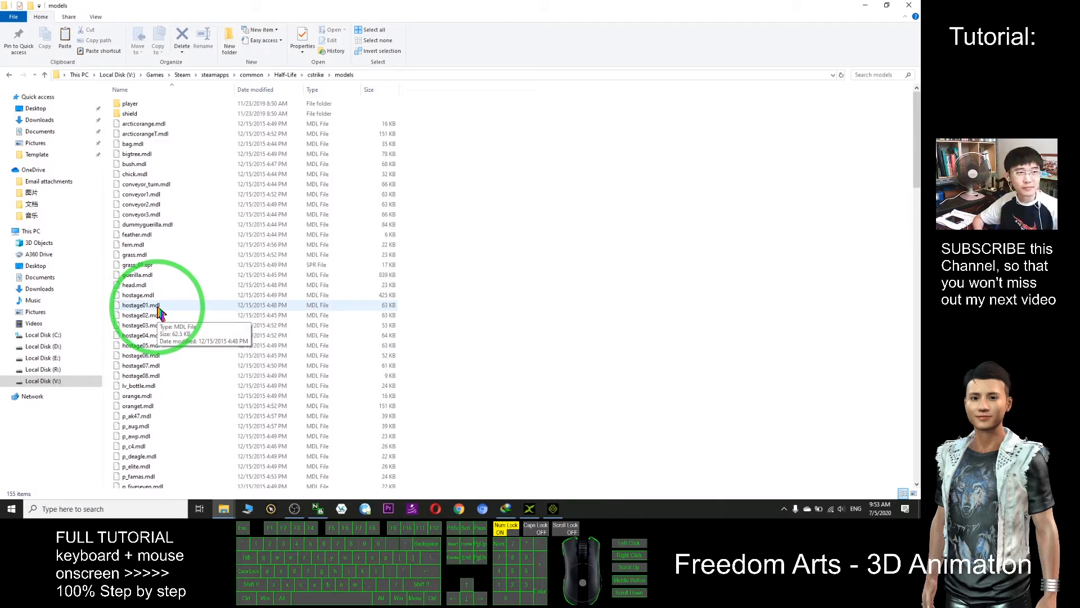
drag(432, 3, 553, 65)
click(26, 72)
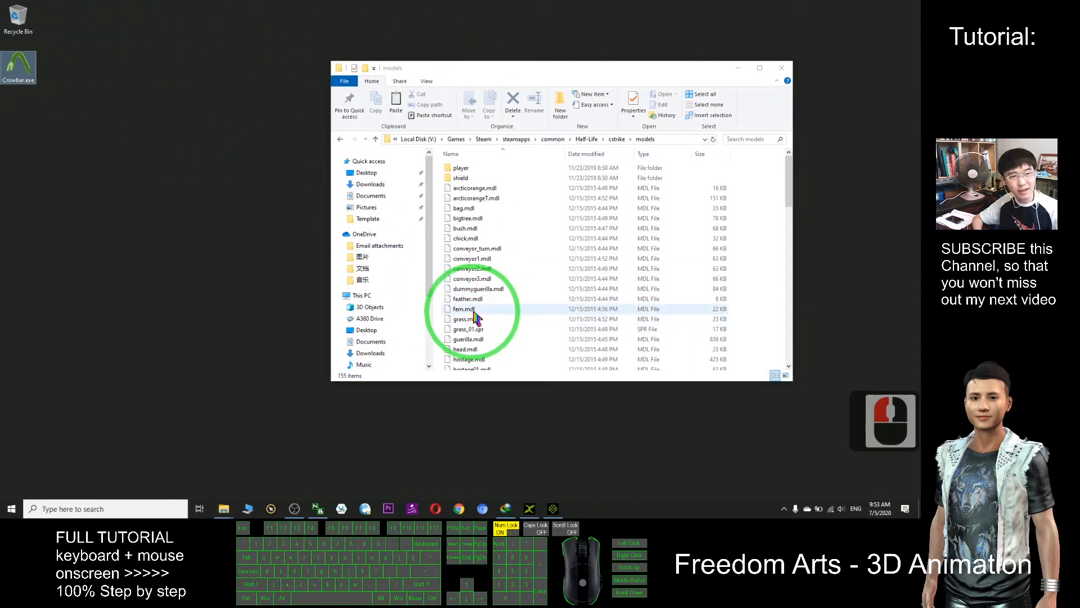
click(760, 67)
click(265, 245)
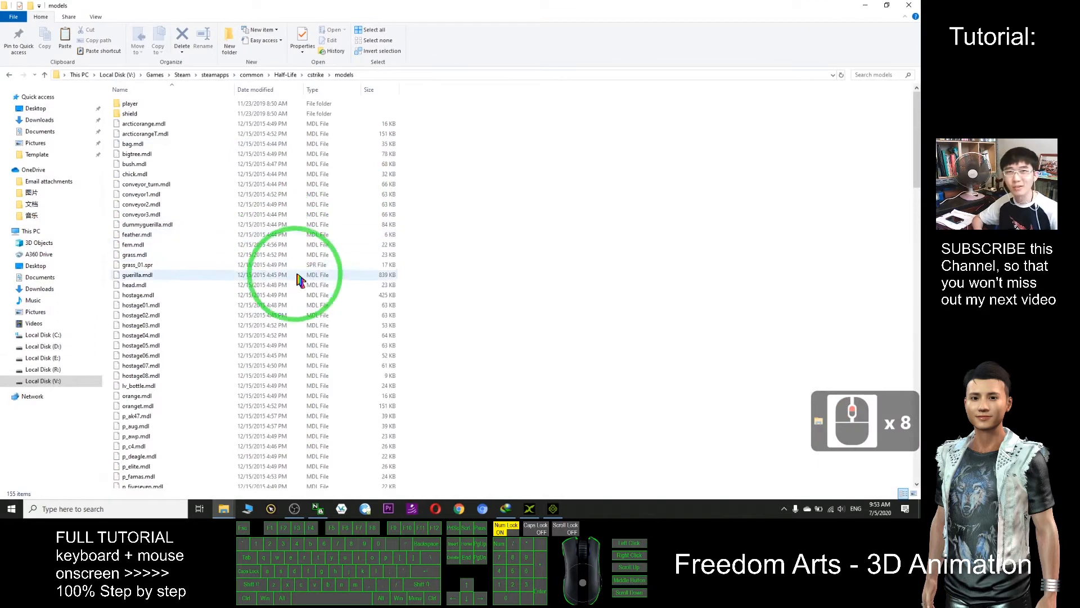
Open the gsg9 folder inside the player folder, in a smaller window, and select the gsg9.mdl file
double_click(135, 107)
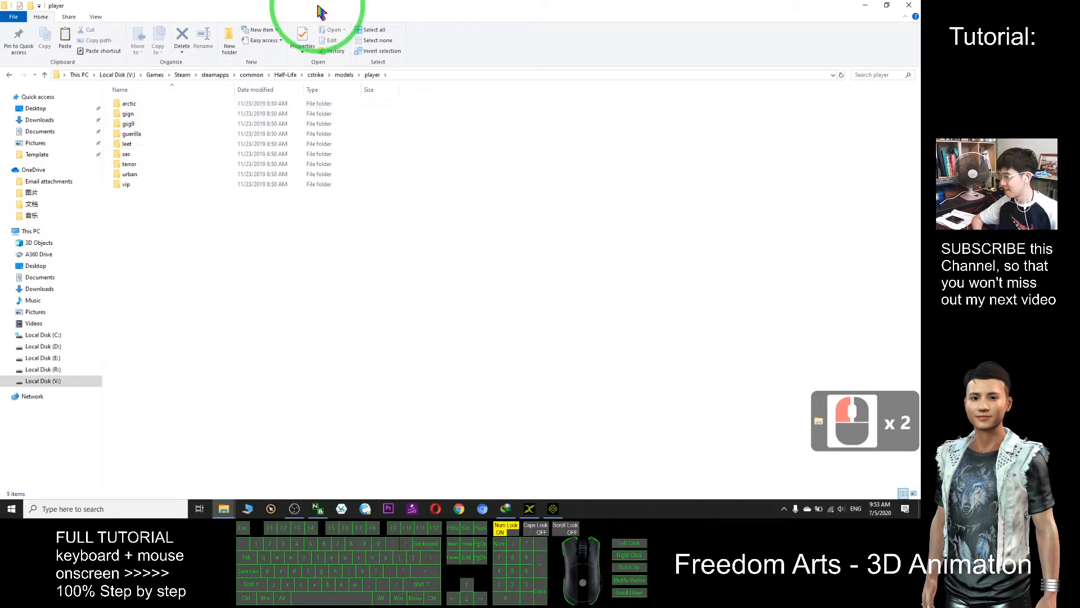
drag(321, 11, 591, 115)
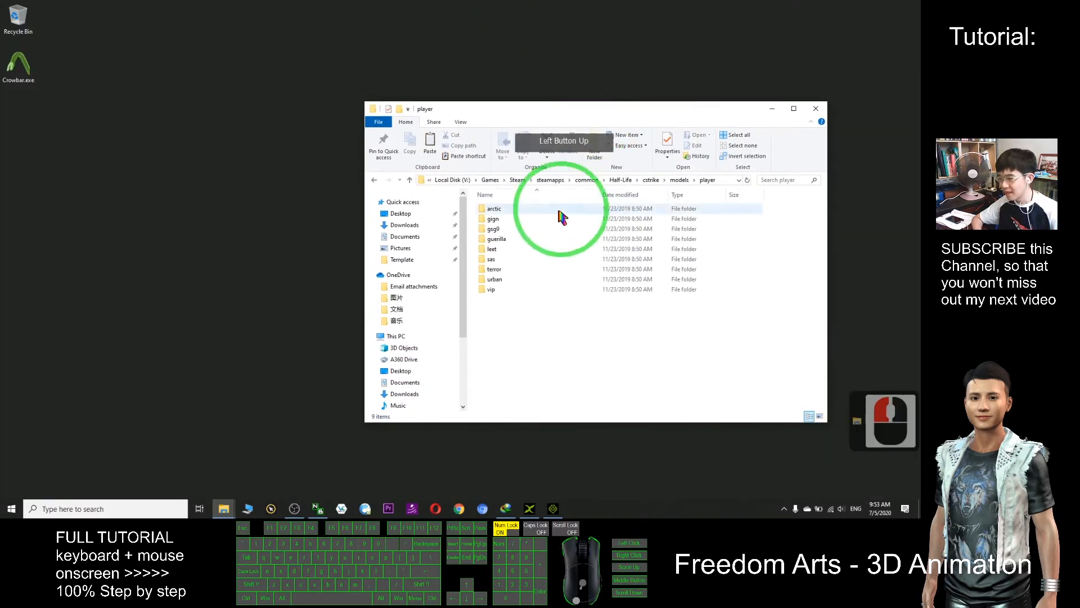
click(494, 220)
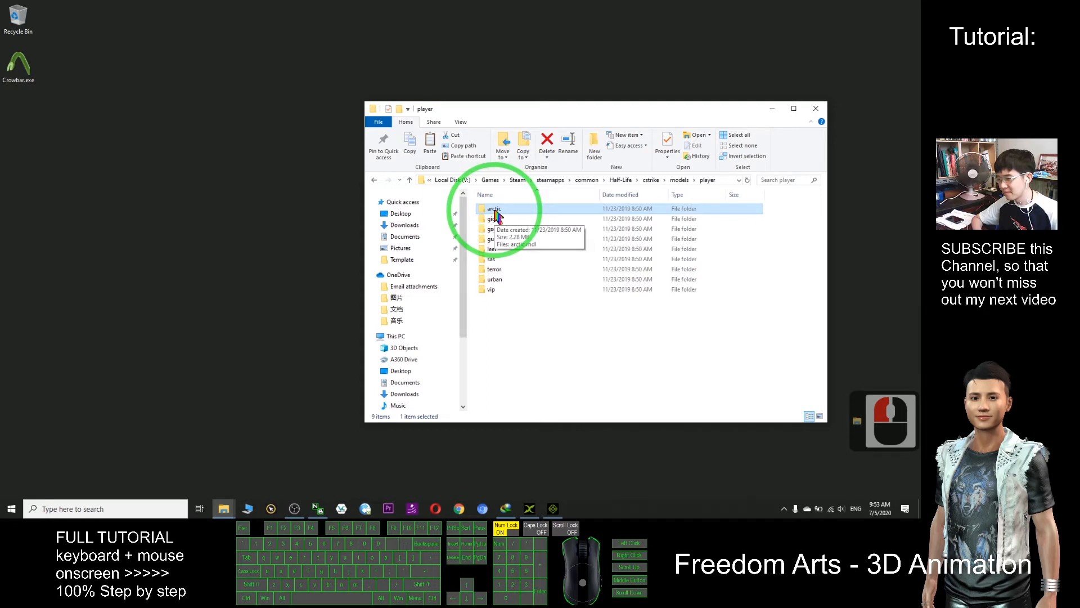
click(494, 221)
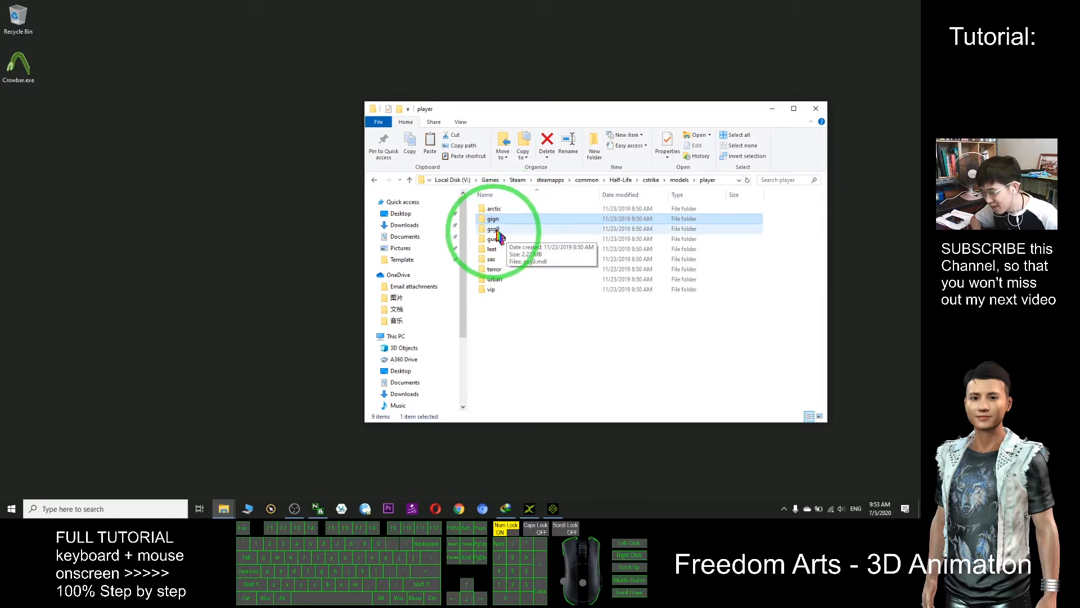
click(515, 230)
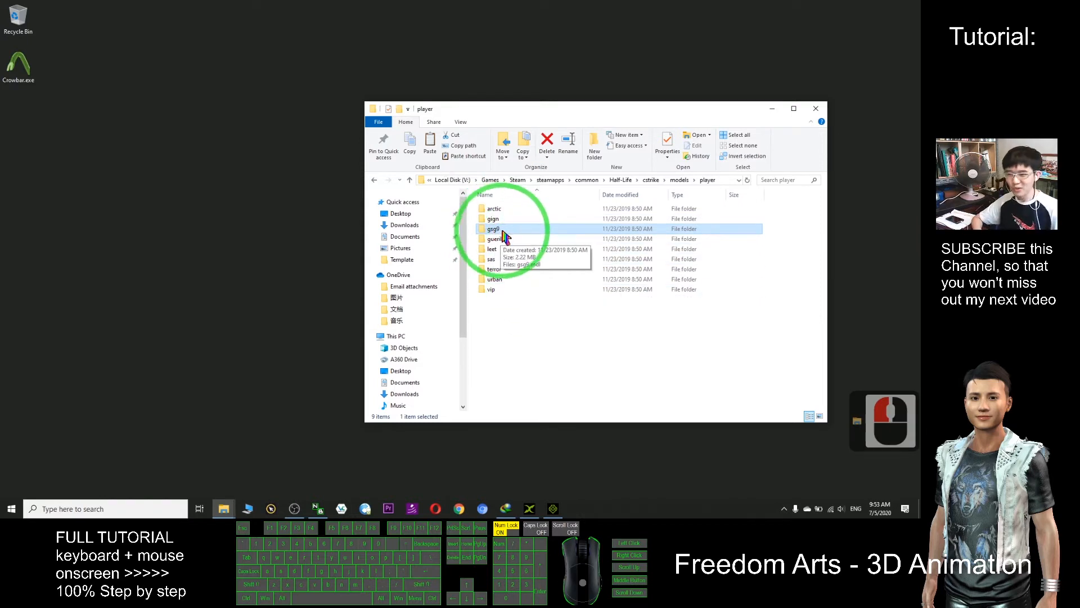
double_click(504, 229)
click(504, 211)
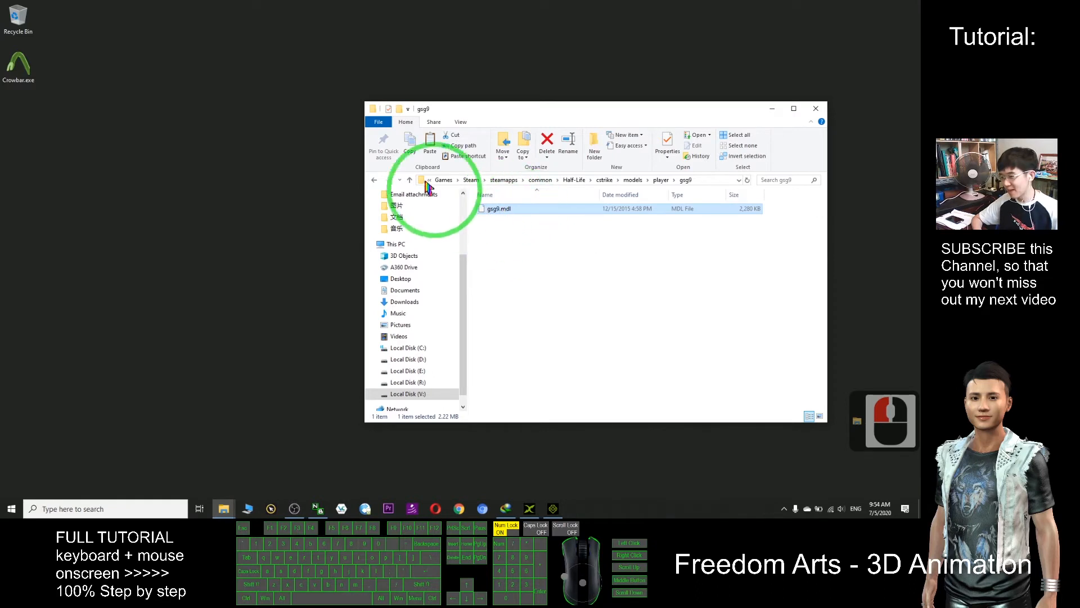
Create a new folder named gsg9 on the desktop
right_click(65, 185)
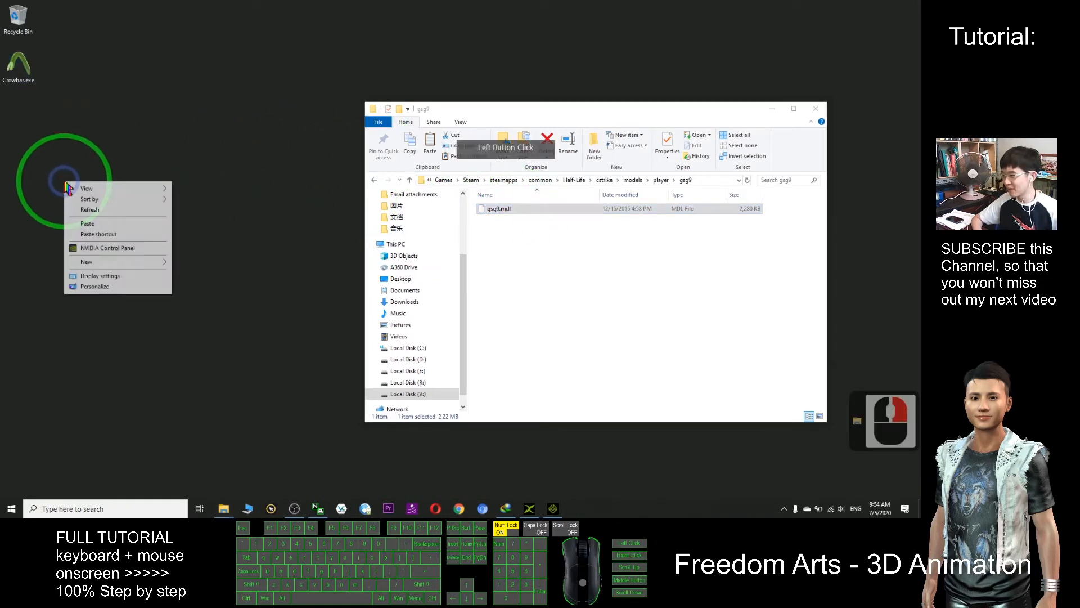
click(87, 261)
click(245, 264)
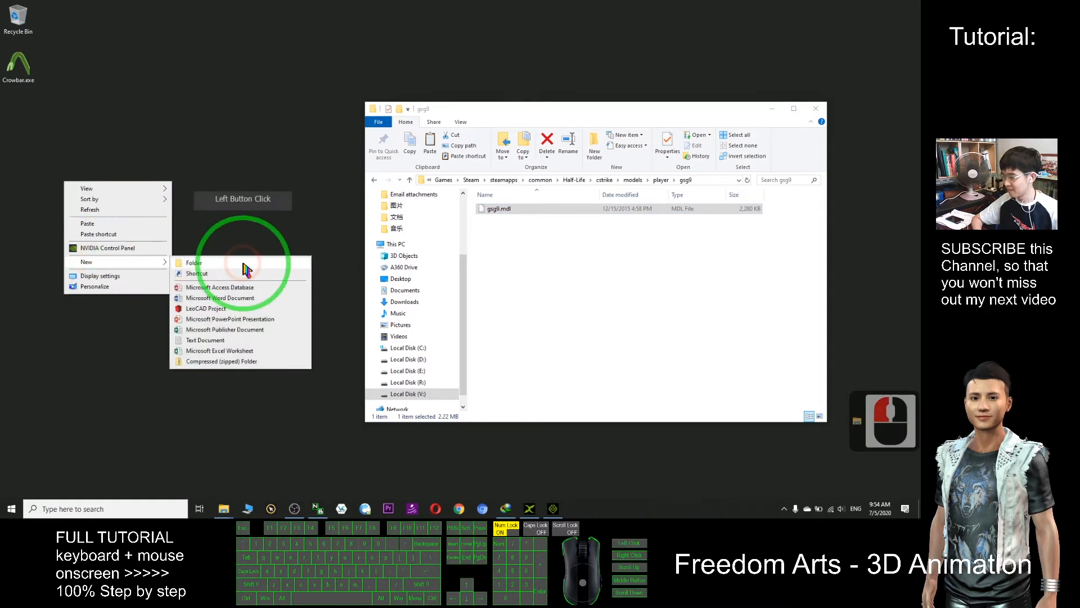
text(gsg9)
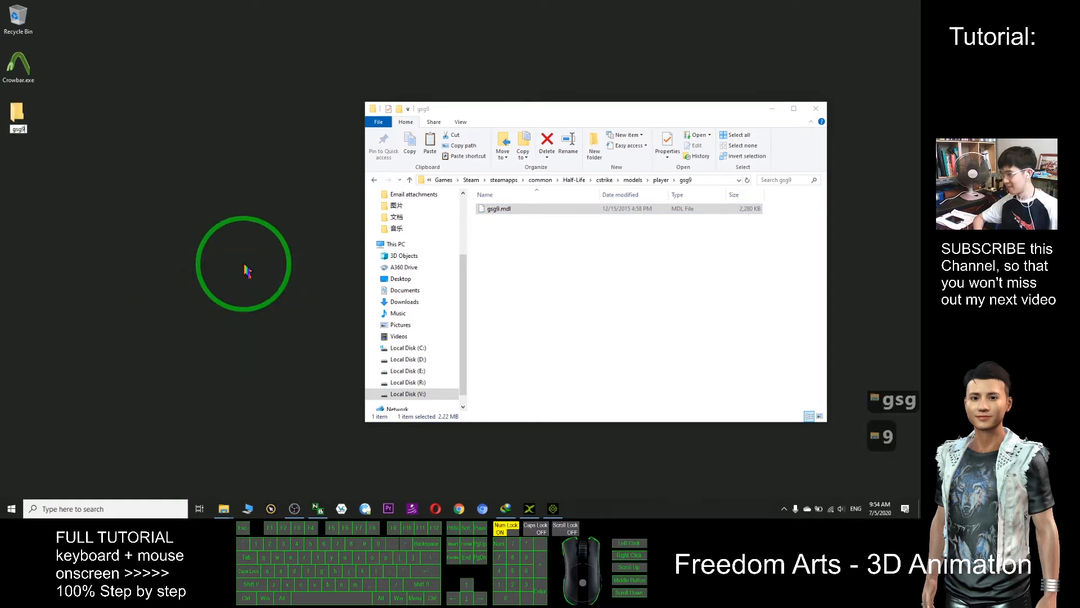
key(Return)
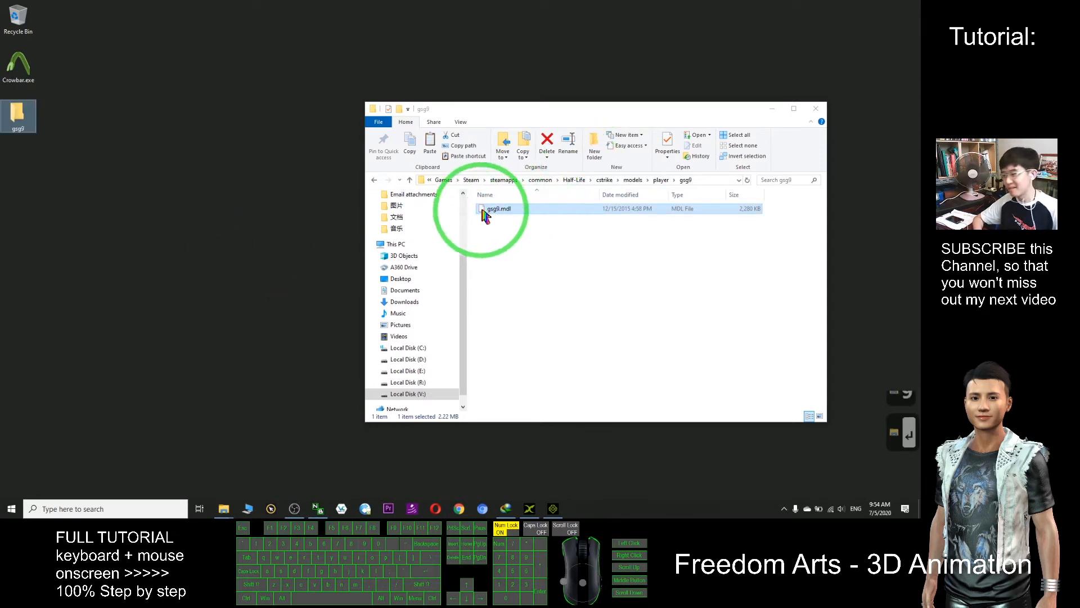
Open the desktop gsg9 folder beside the game's gsg9 folder and copy gsg9.mdl into it
double_click(21, 117)
drag(459, 129, 239, 121)
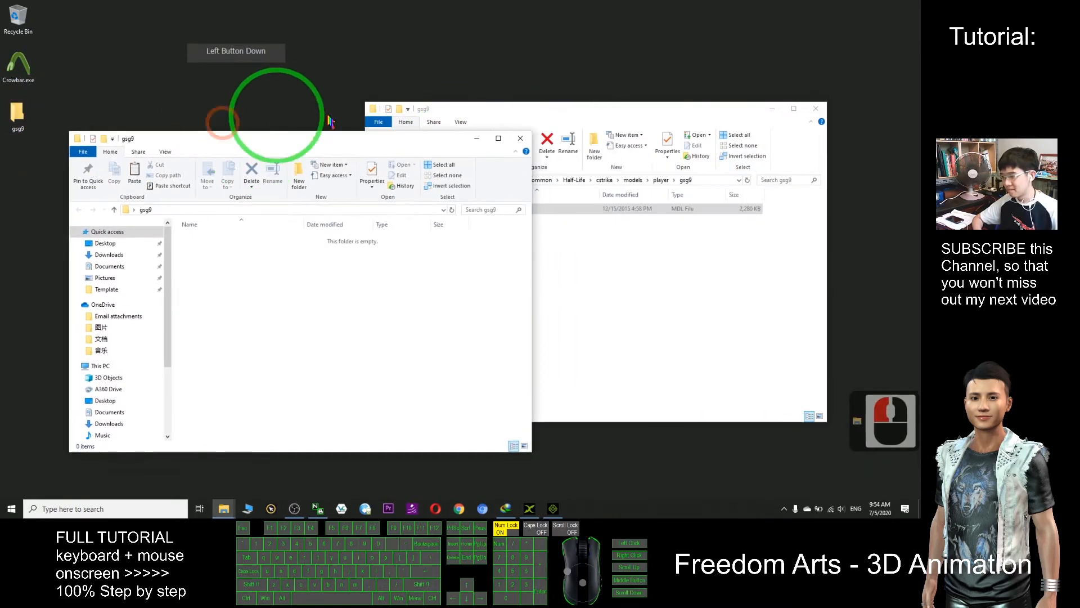
drag(579, 109, 636, 113)
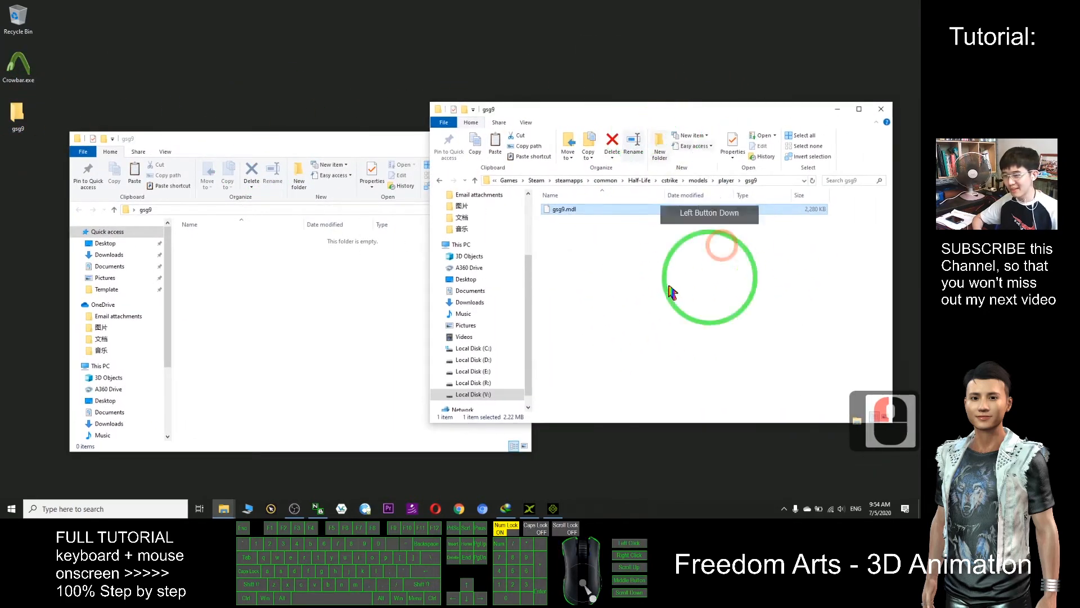
click(570, 211)
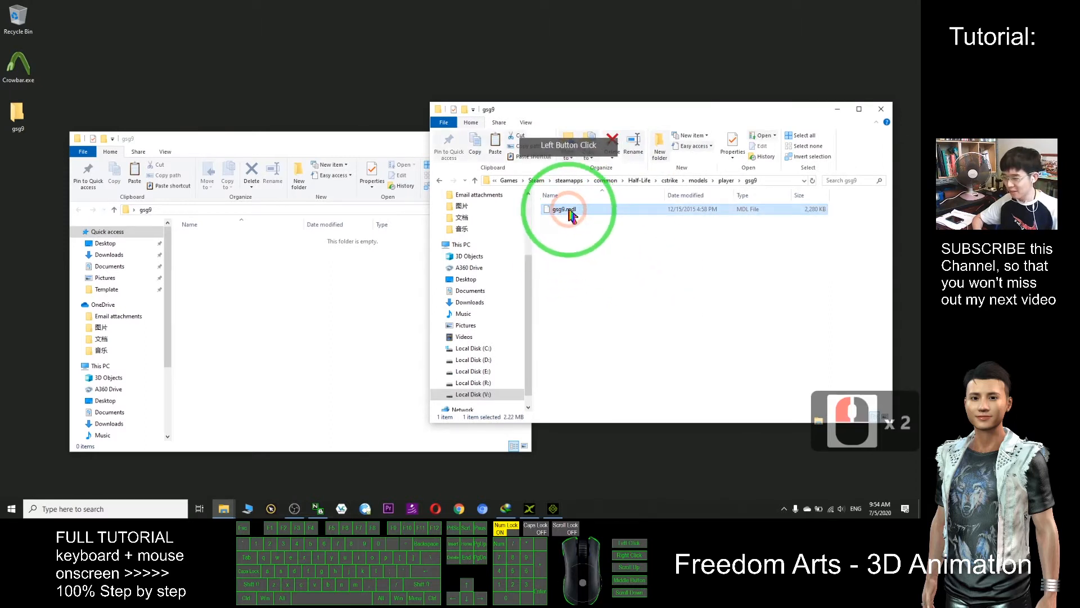
key(ctrl+c)
click(226, 304)
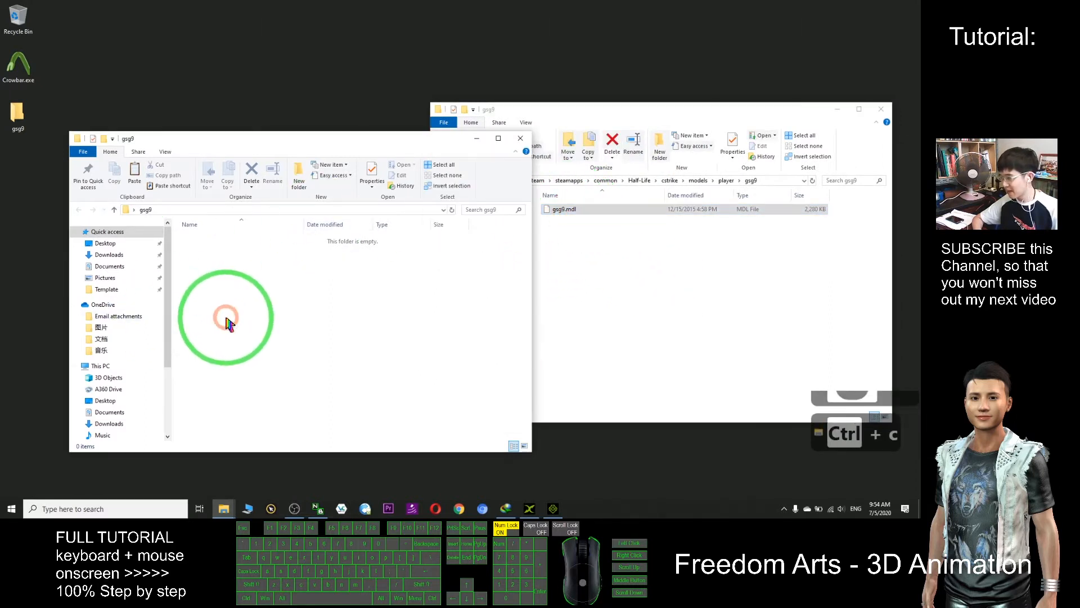
key(ctrl+v)
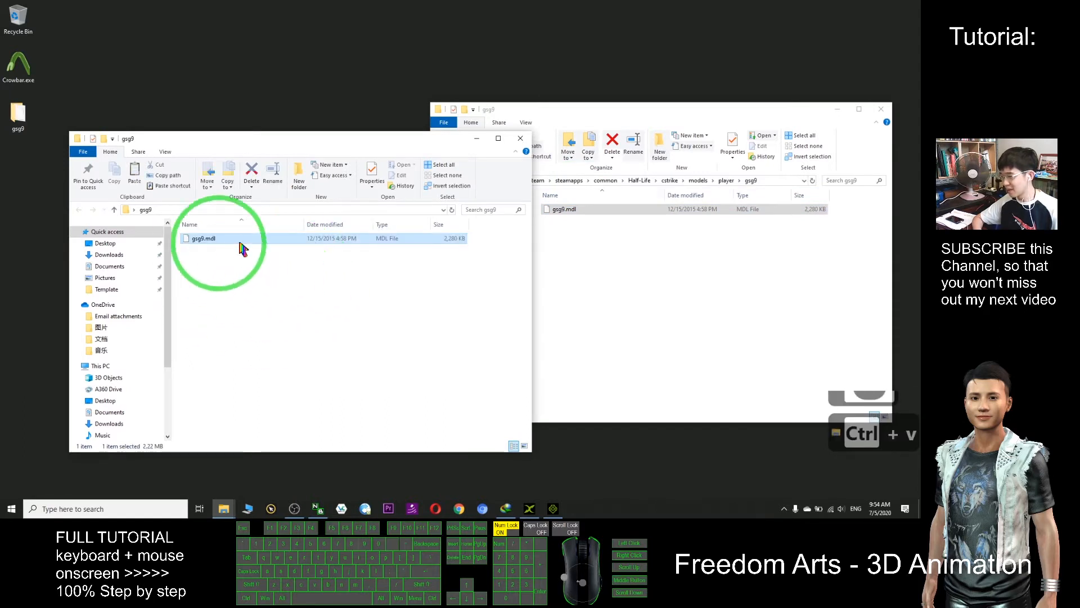
Close the game's gsg9 folder window and reposition the desktop gsg9 folder window
drag(697, 121, 636, 138)
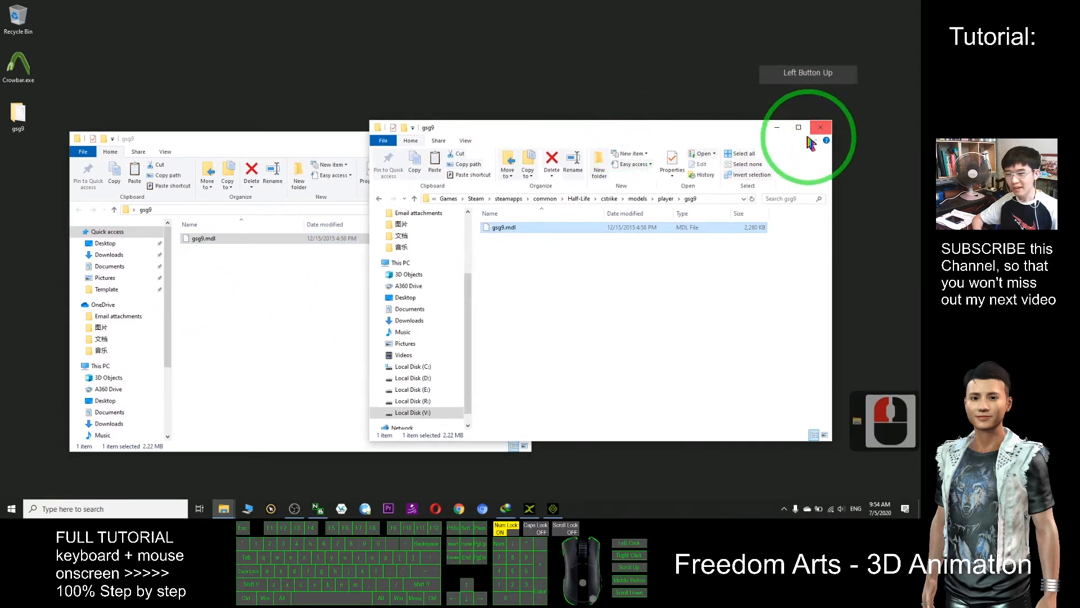
click(825, 129)
drag(291, 138, 320, 75)
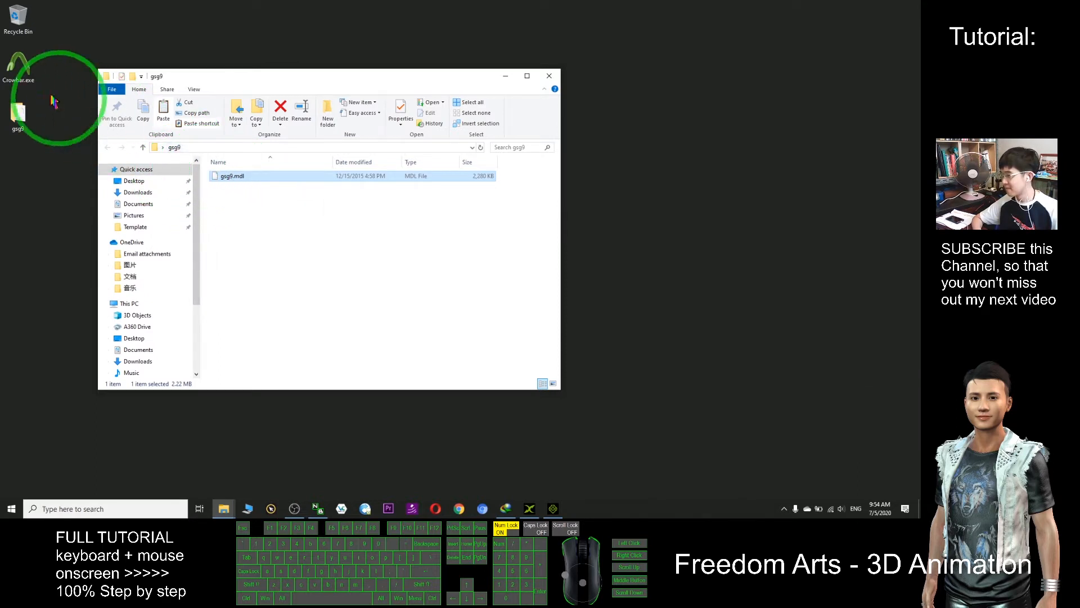
Launch Crowbar from the desktop and arrange its window beside the gsg9 folder window
double_click(29, 67)
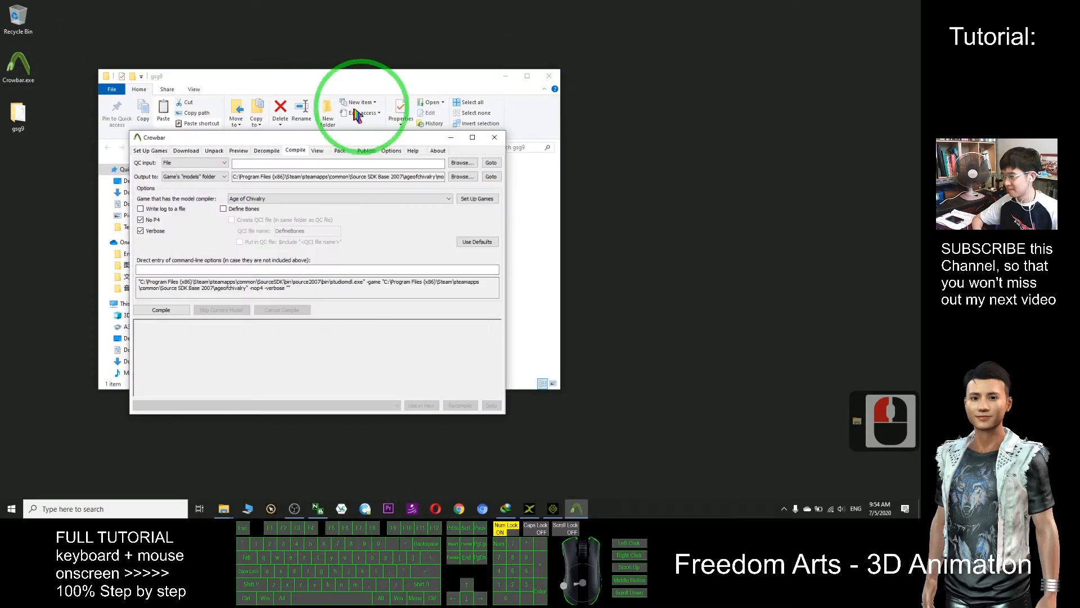
drag(299, 140, 555, 130)
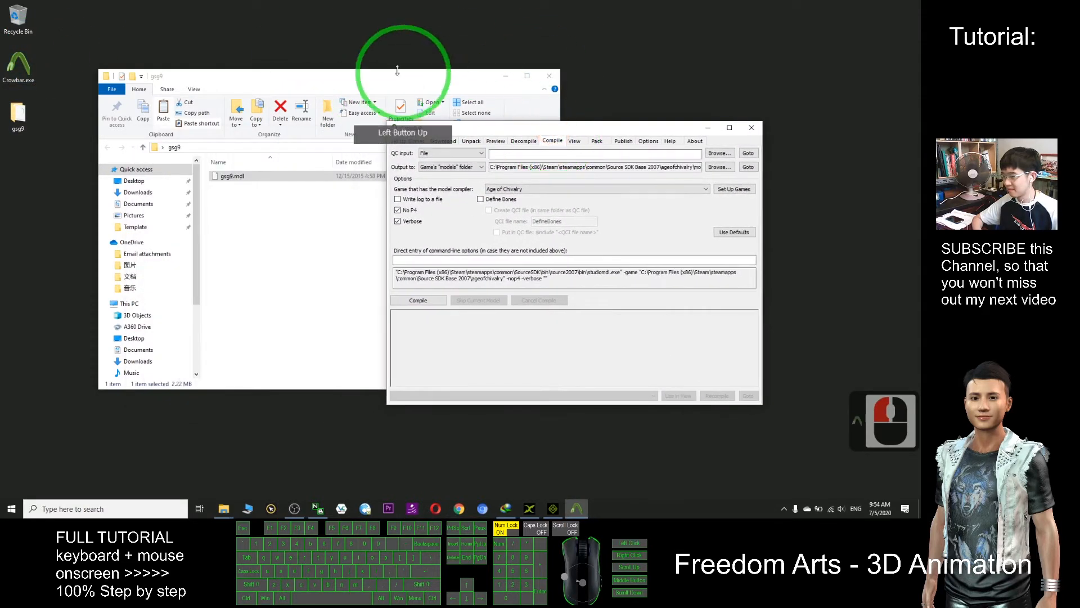
drag(305, 69, 243, 88)
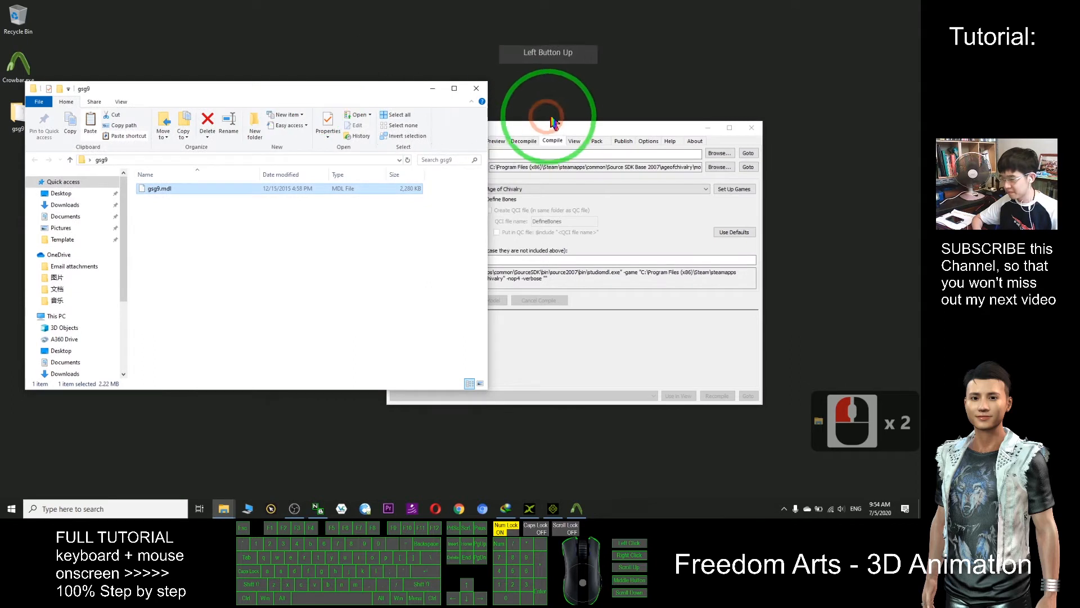
click(569, 129)
drag(570, 135, 600, 139)
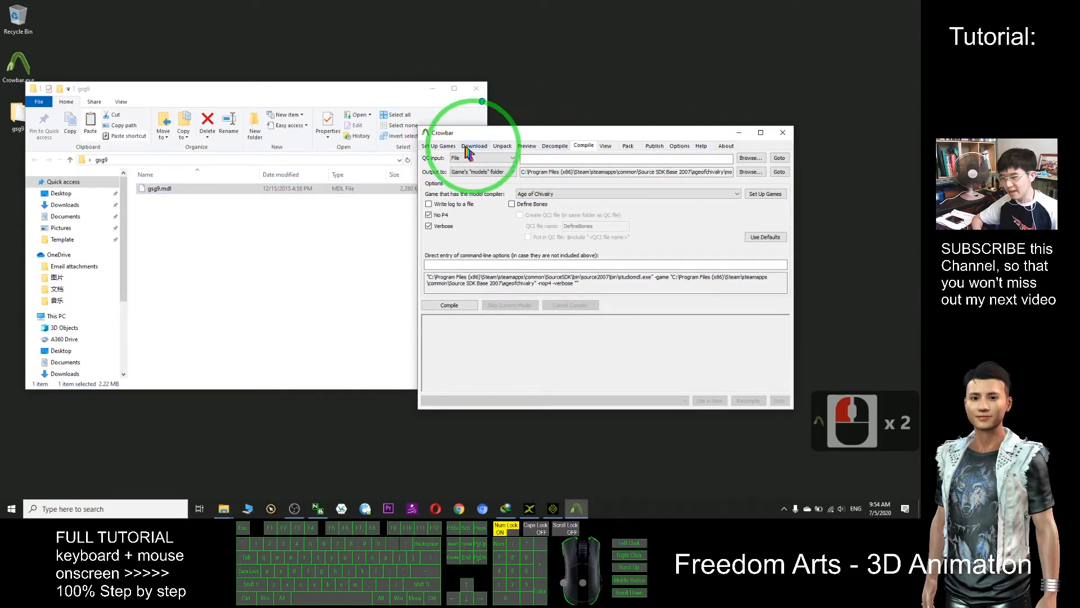
Try to browse for the MDL input file in Crowbar's Decompile settings
click(554, 147)
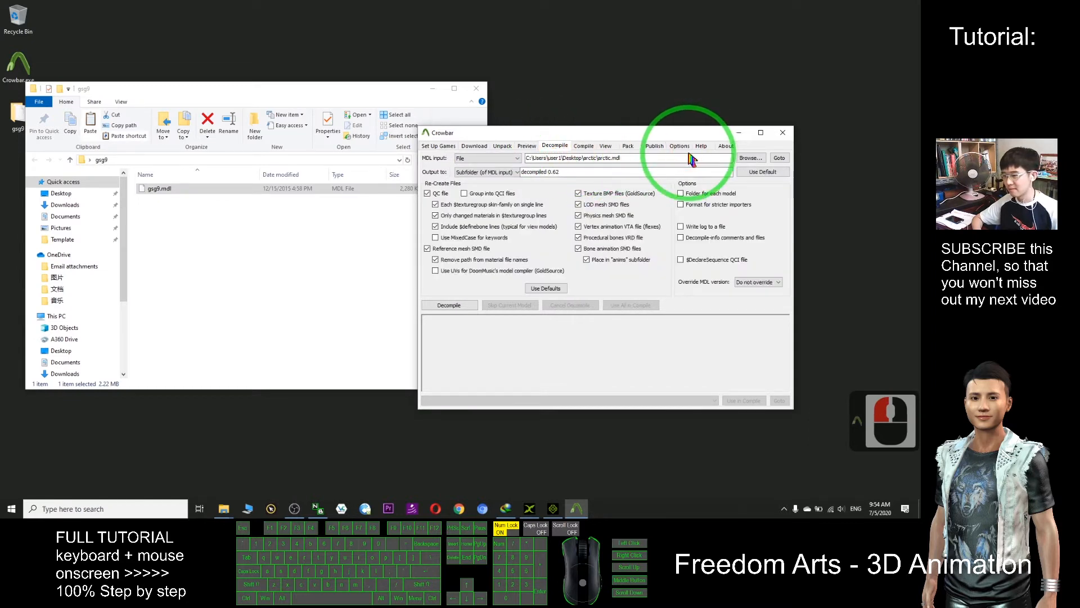
click(749, 158)
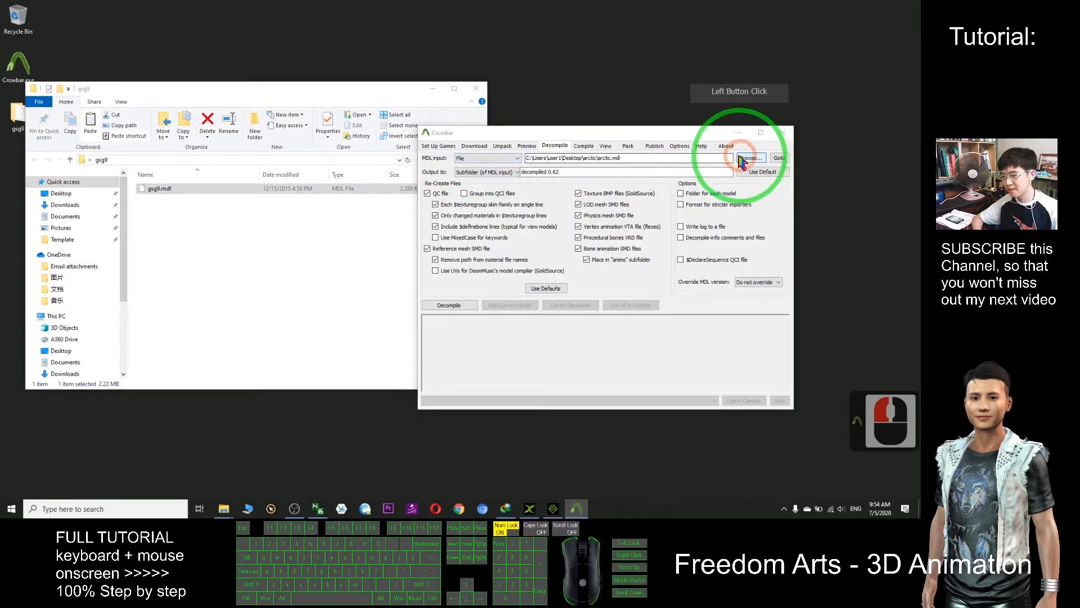
click(146, 193)
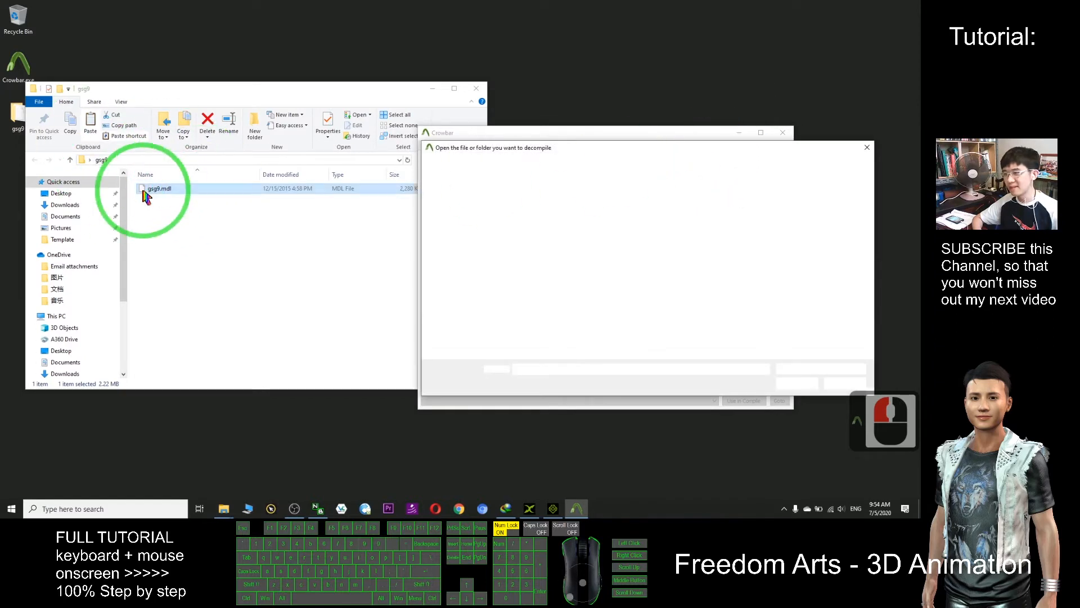
click(447, 131)
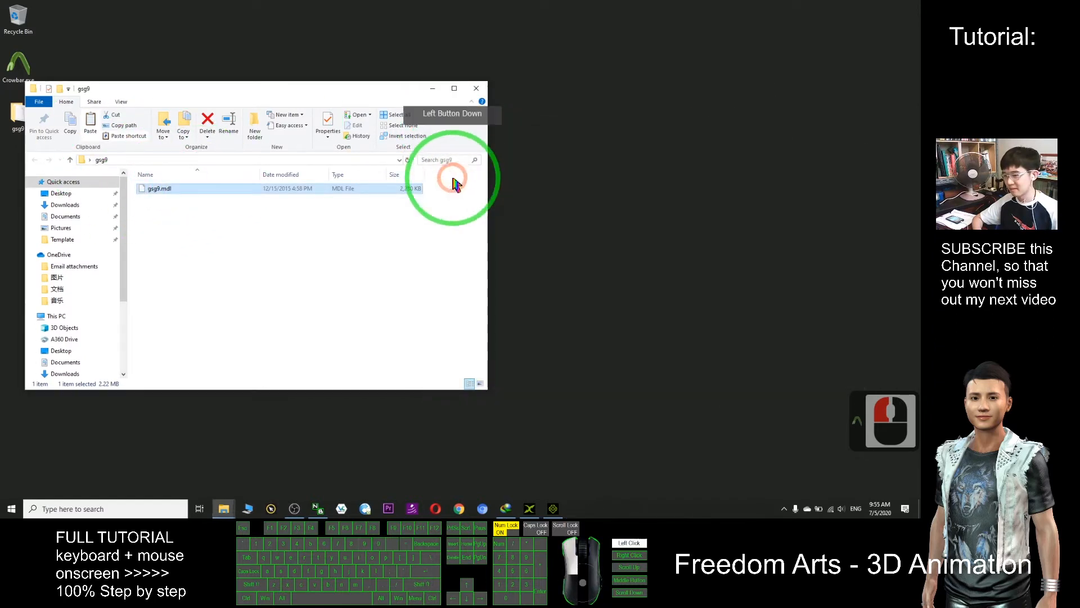
Launch Crowbar from the desktop, place its window beside the gsg9 folder window, and show the Decompile settings
drag(279, 91, 308, 91)
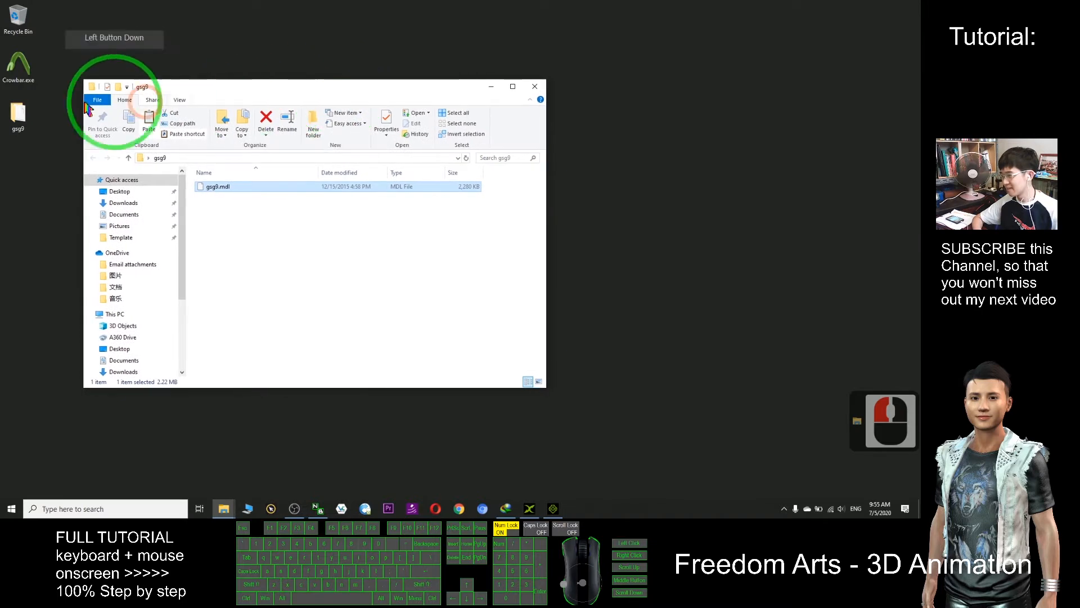
click(27, 67)
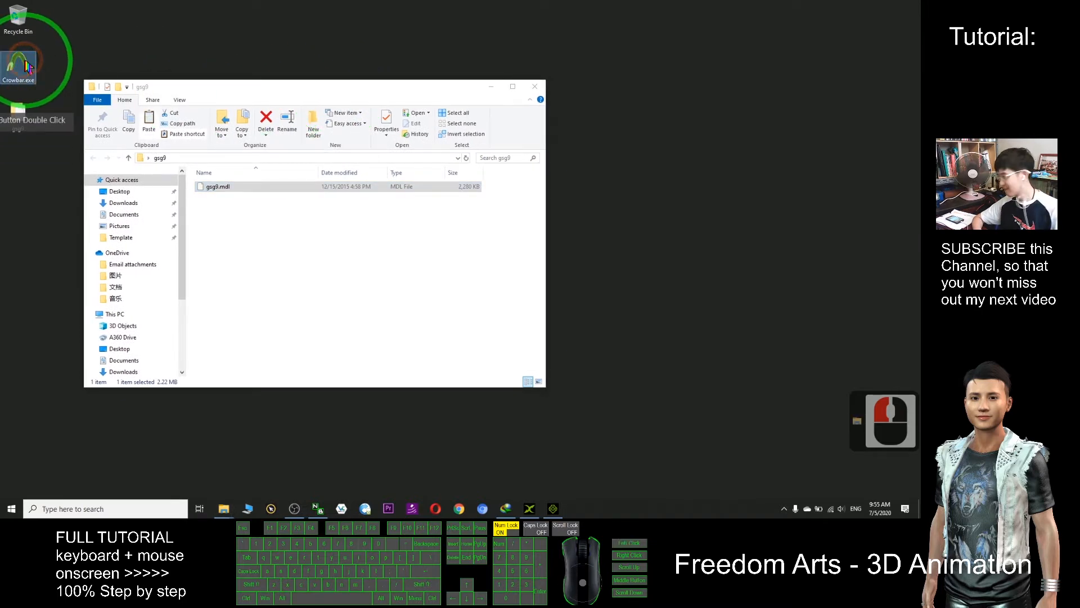
click(291, 145)
drag(270, 133, 575, 137)
click(561, 146)
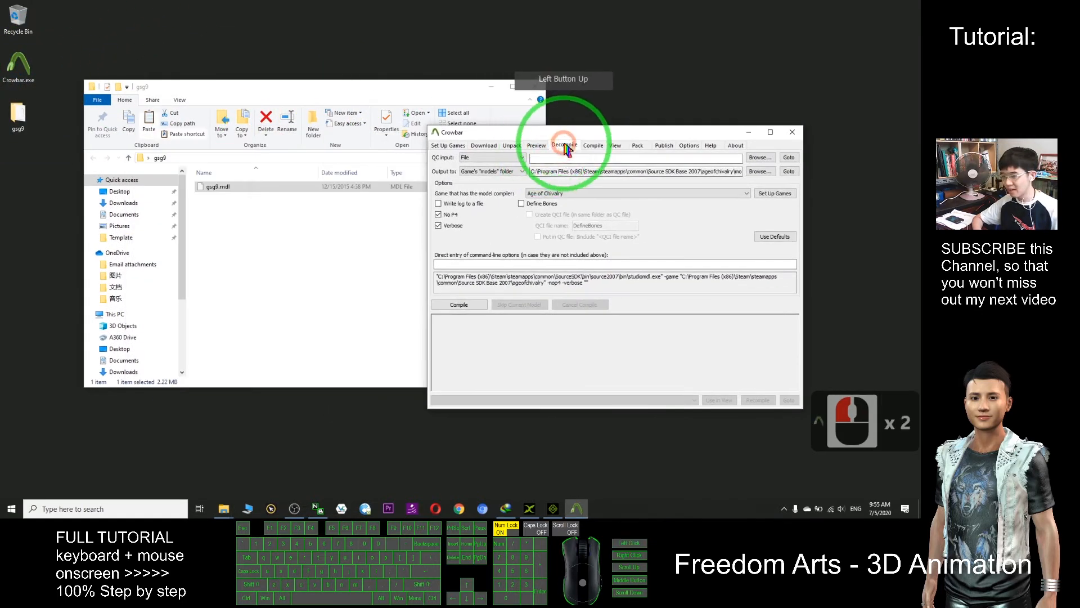
Set Crowbar's MDL input to gsg9.mdl, using the path copied from the desktop gsg9 folder to find it
click(761, 158)
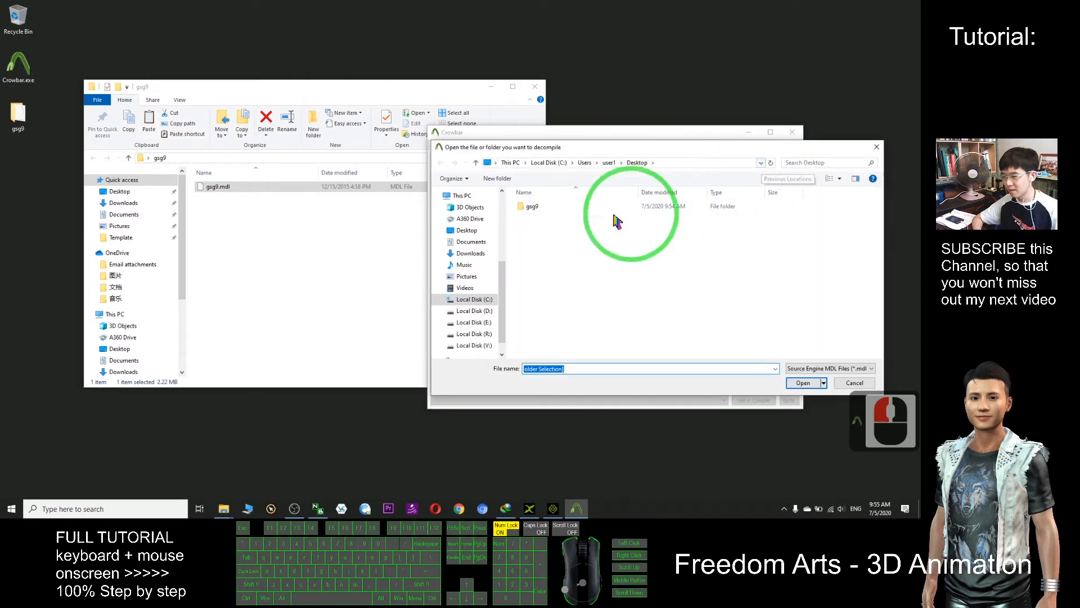
drag(289, 87, 206, 85)
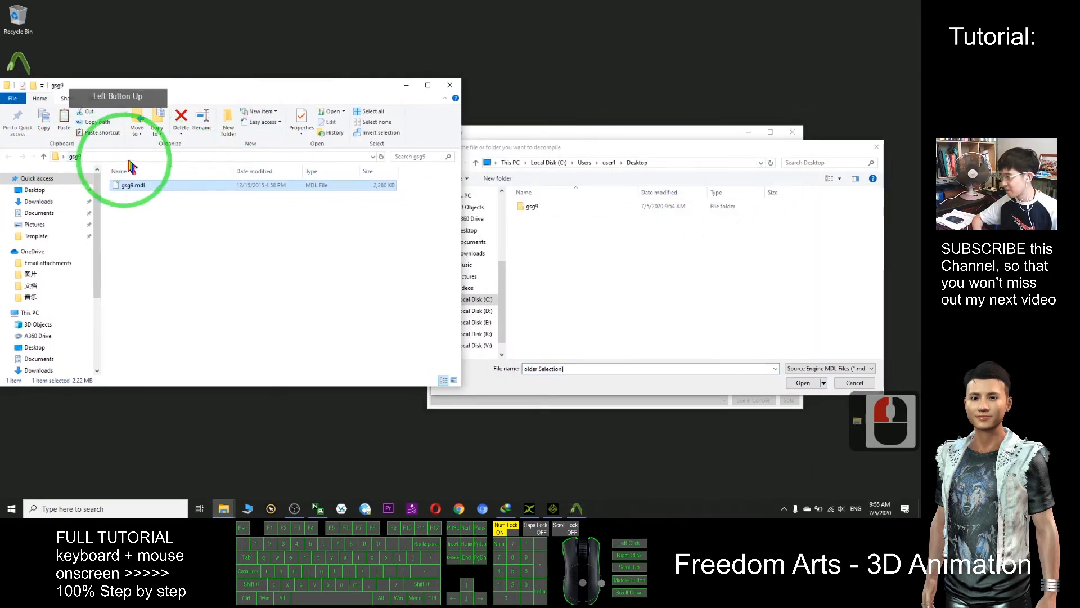
click(148, 157)
key(ctrl+c)
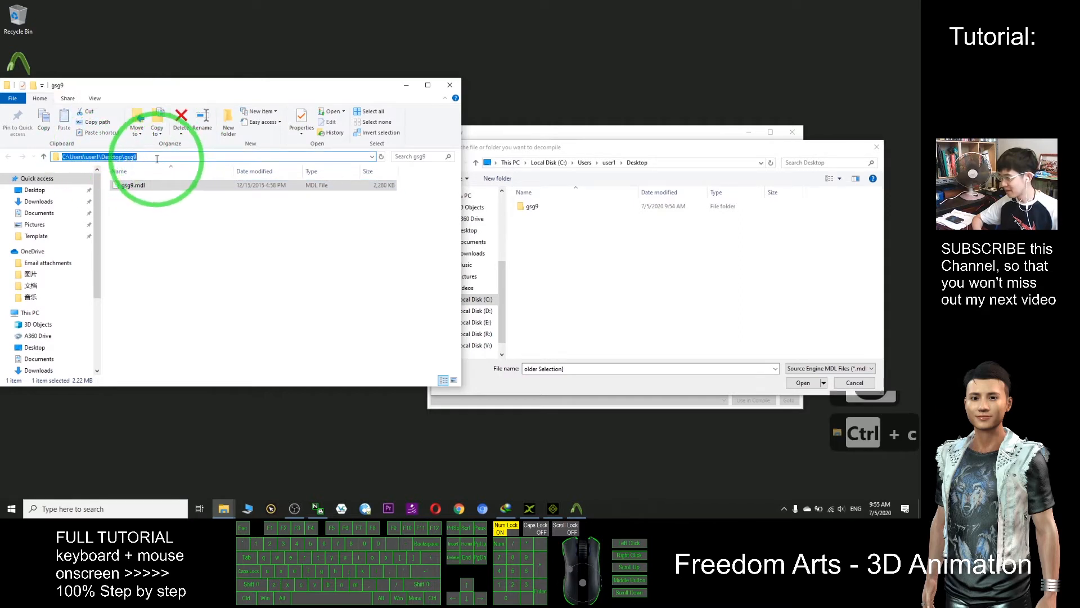
click(672, 163)
key(ctrl+v)
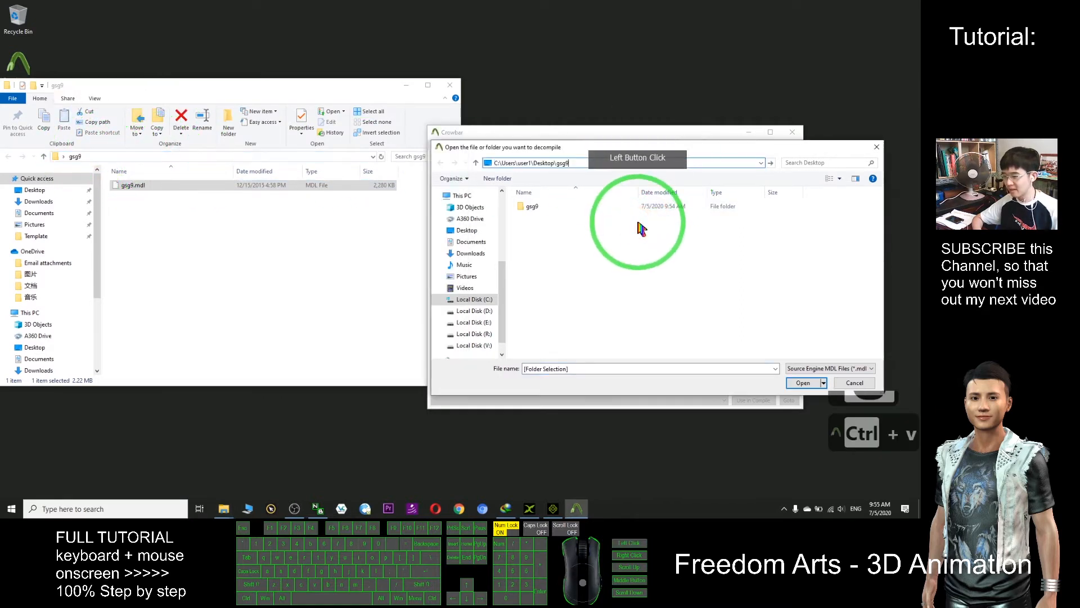
key(Return)
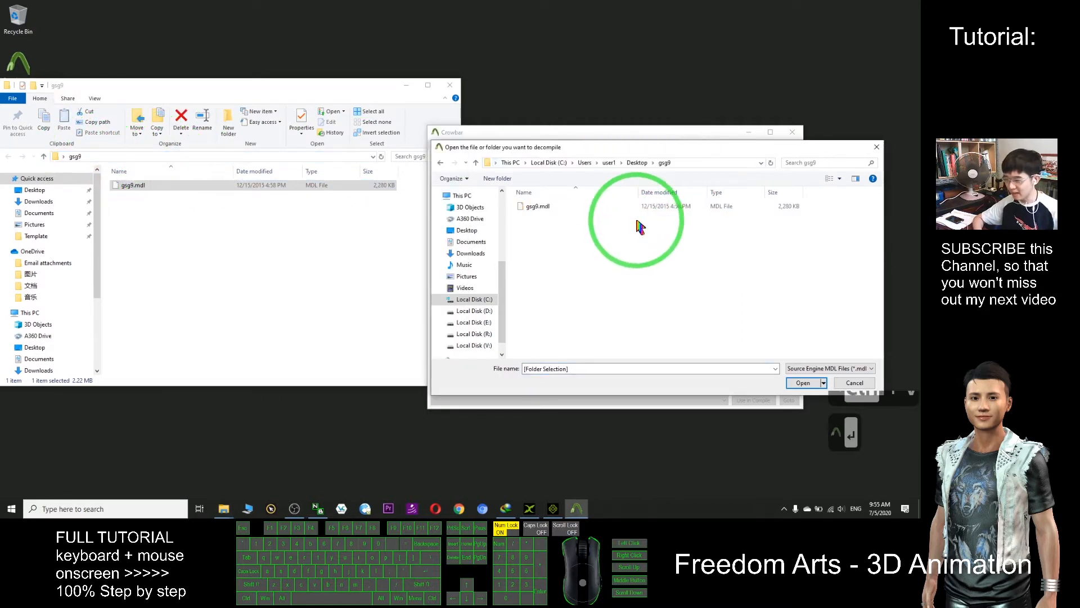
double_click(541, 207)
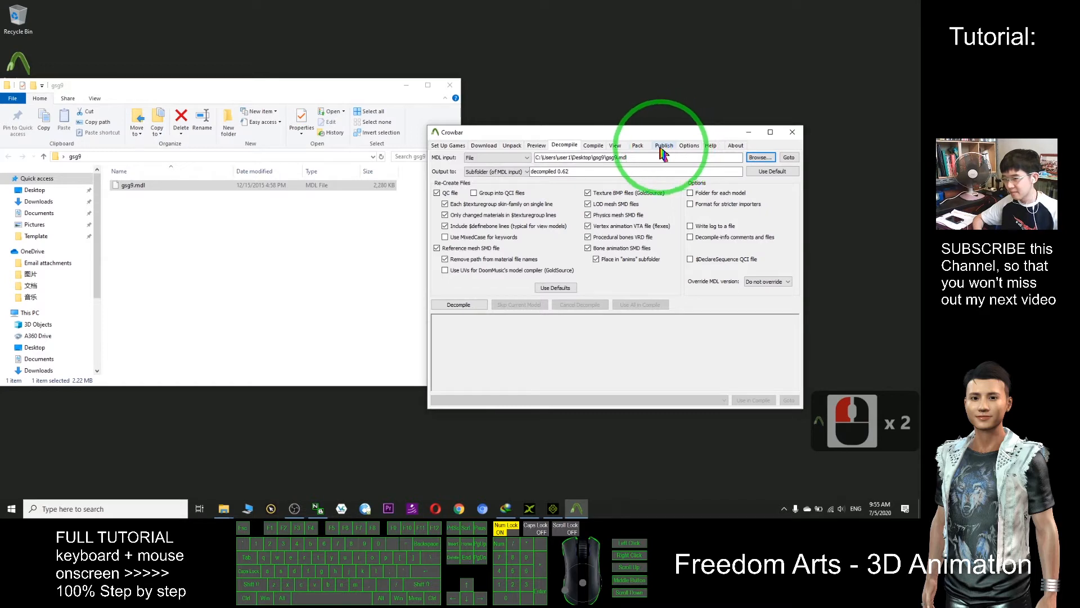
Set the output to Subfolder (of MDL input) and decompile gsg9.mdl
click(526, 171)
click(496, 180)
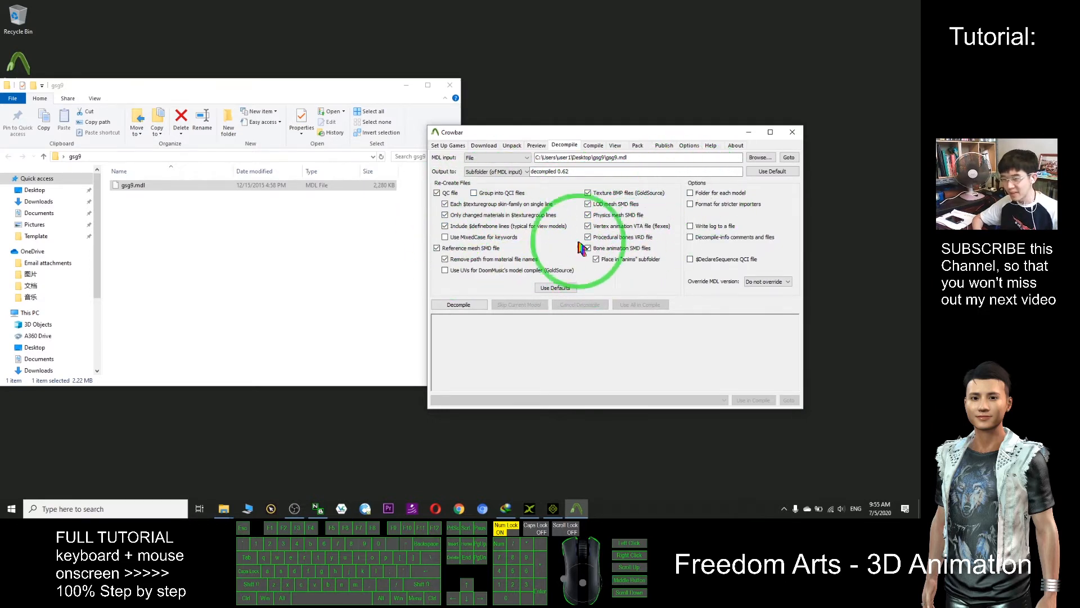
click(459, 305)
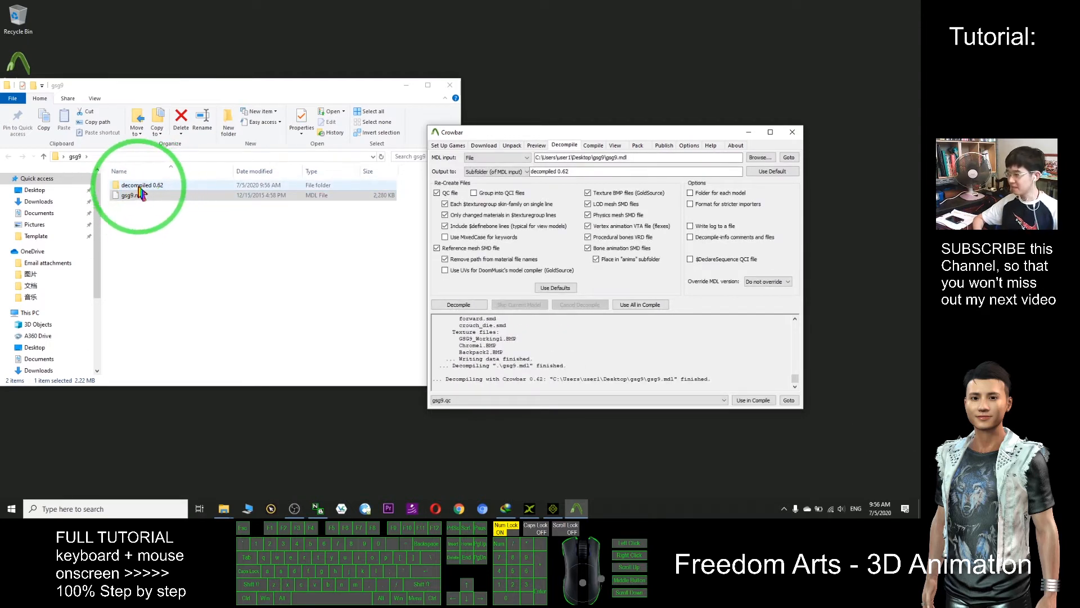
click(149, 185)
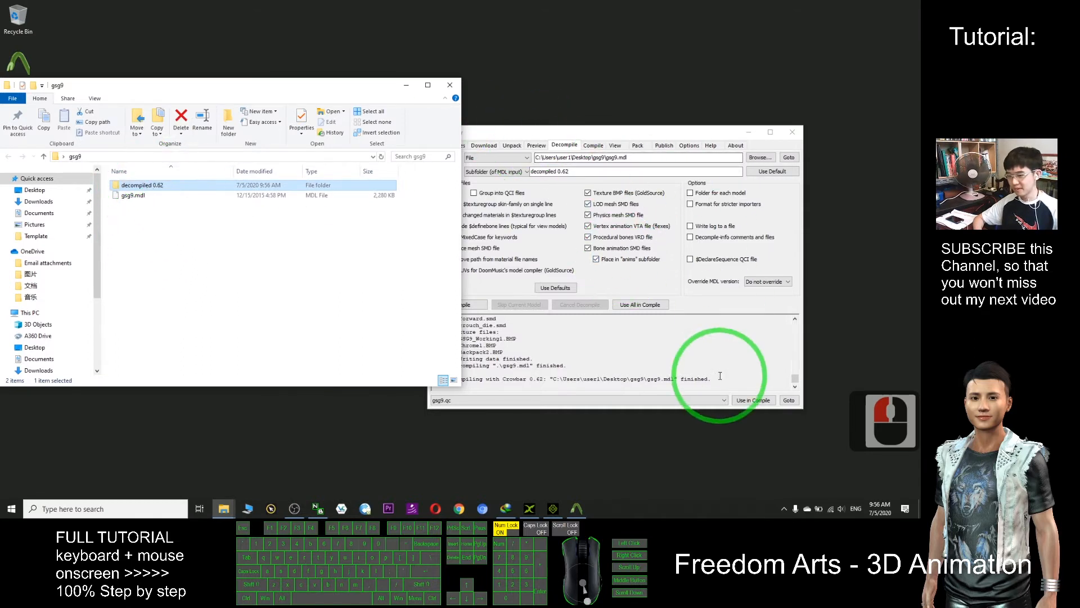
click(702, 379)
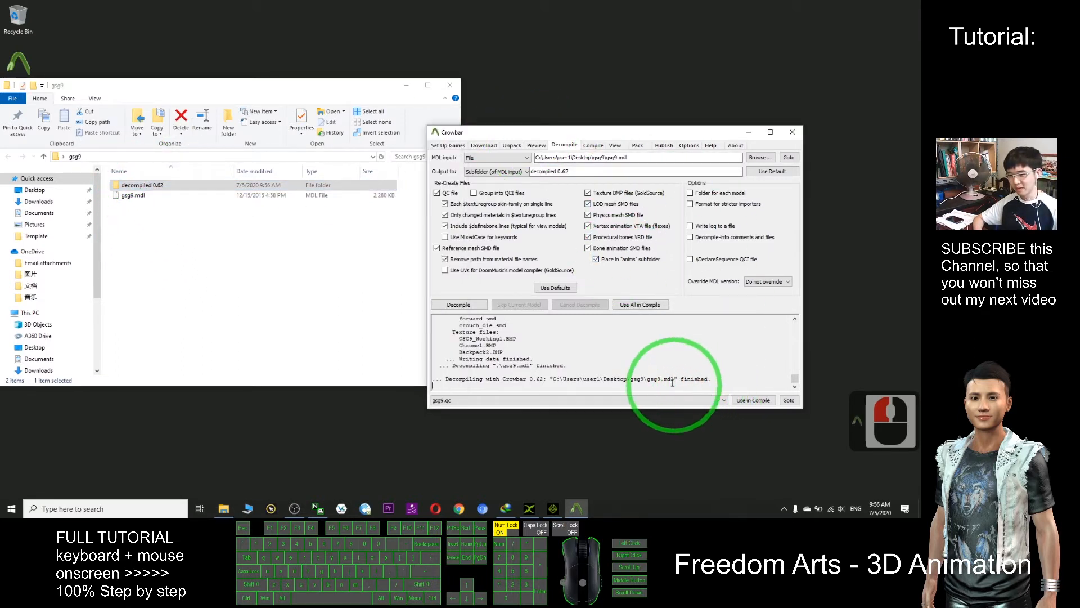
Close Crowbar and open the decompiled 0.62 folder inside the desktop gsg9 folder
click(792, 132)
drag(296, 92, 541, 87)
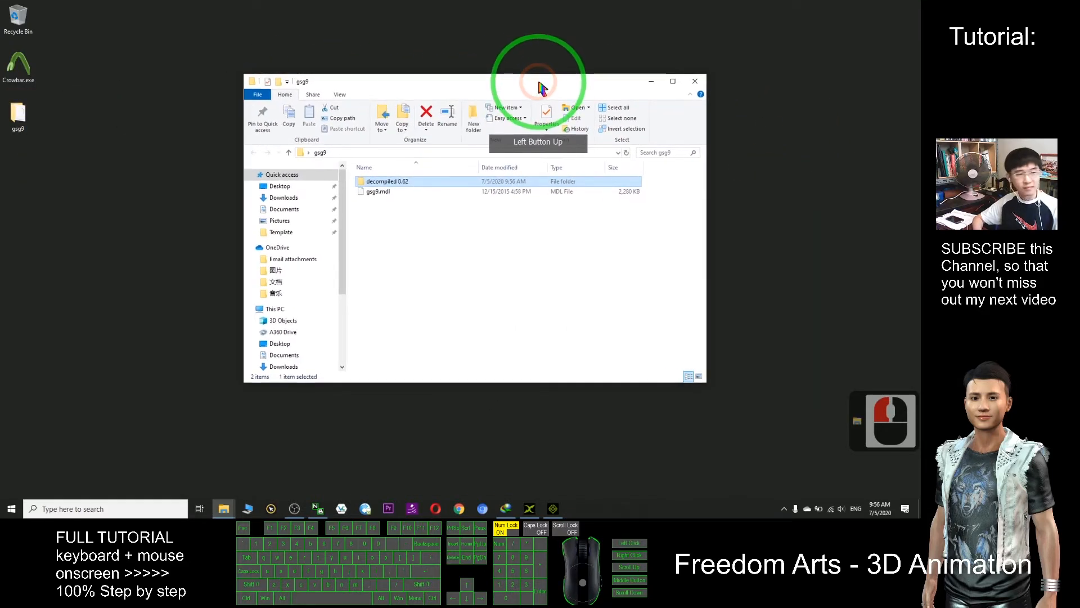
double_click(380, 185)
drag(543, 89, 430, 82)
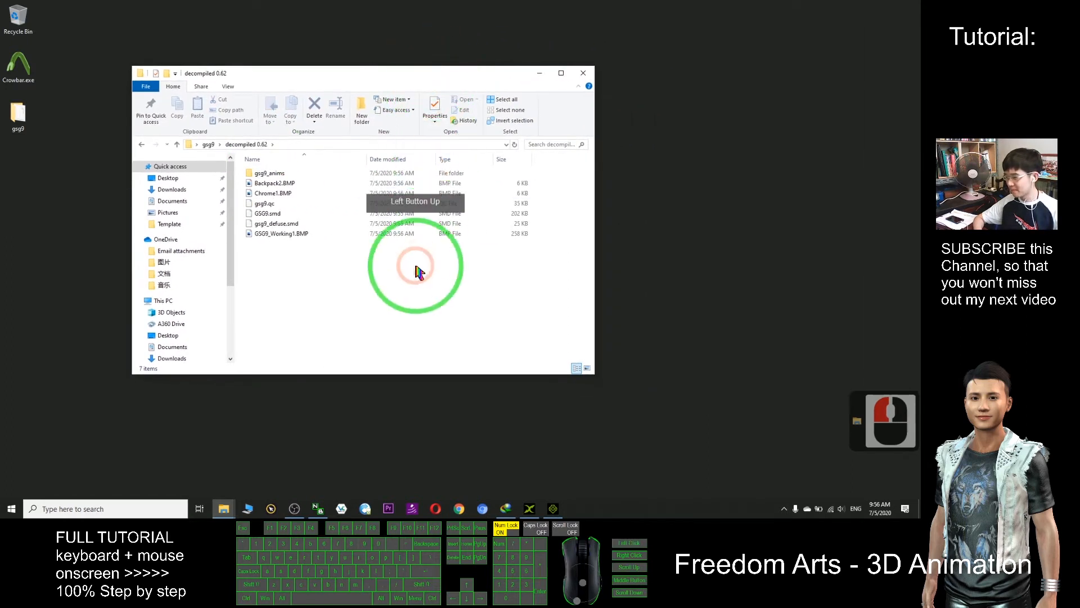
View the decompiled textures Chrome1.BMP, Backpack2.BMP and GSG9_Working1.BMP, closing each image after viewing it
click(274, 193)
double_click(278, 195)
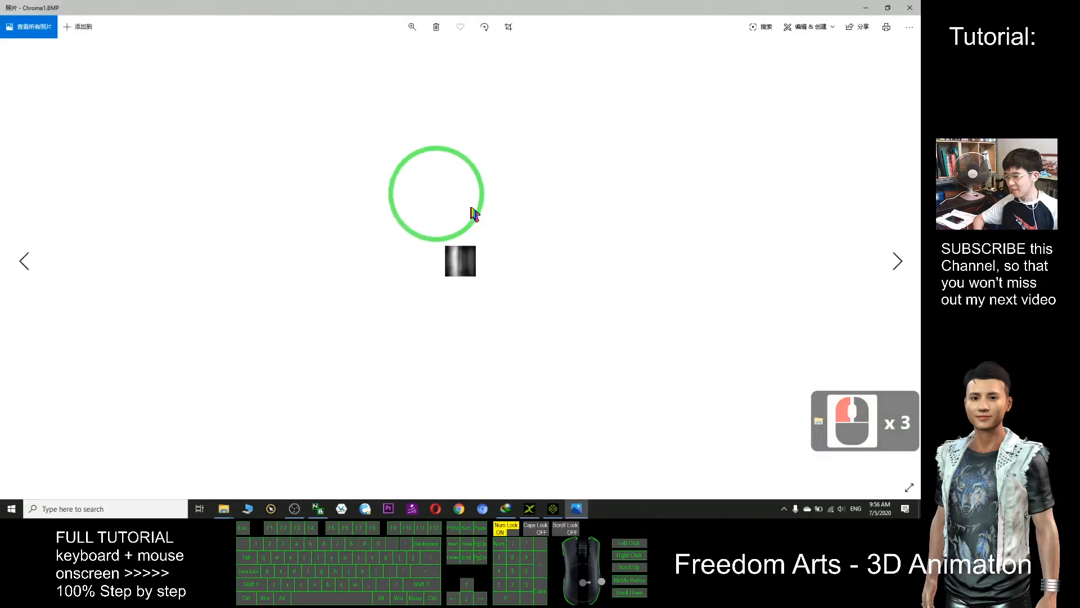
click(902, 13)
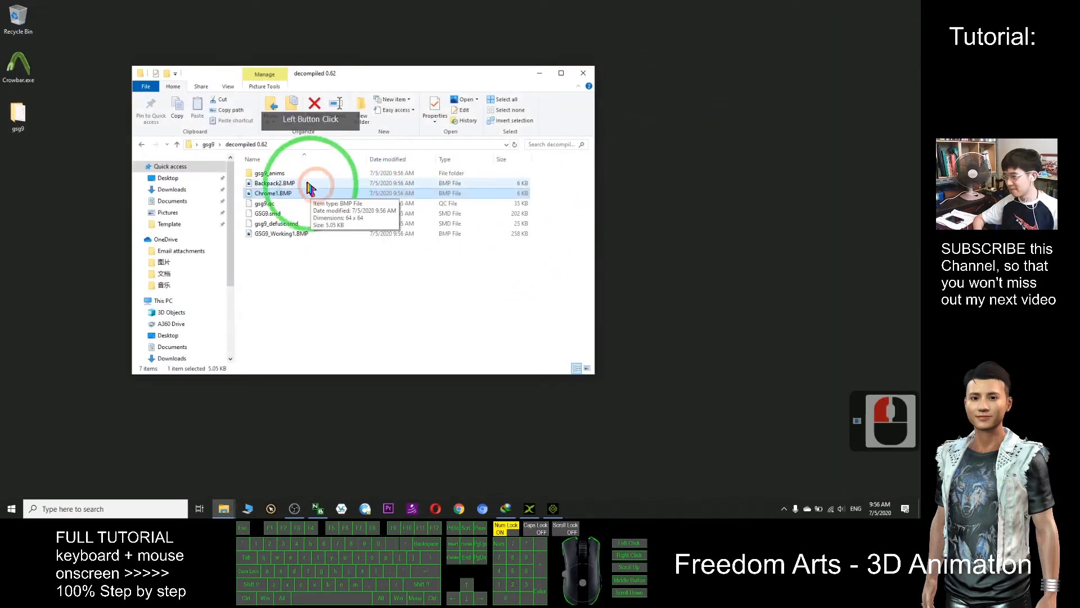
double_click(285, 188)
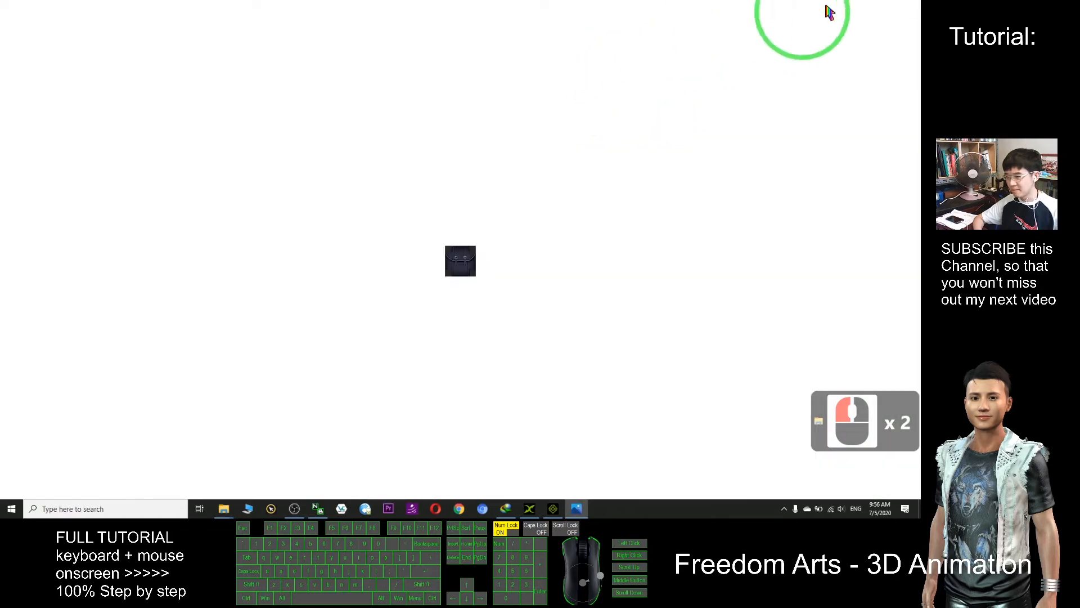
click(904, 8)
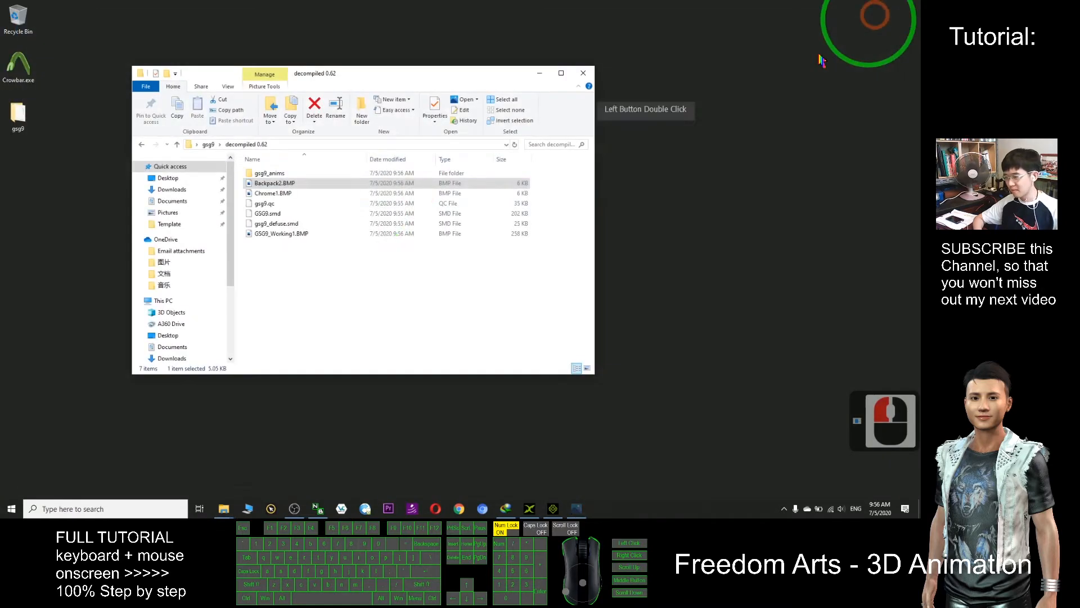
double_click(274, 236)
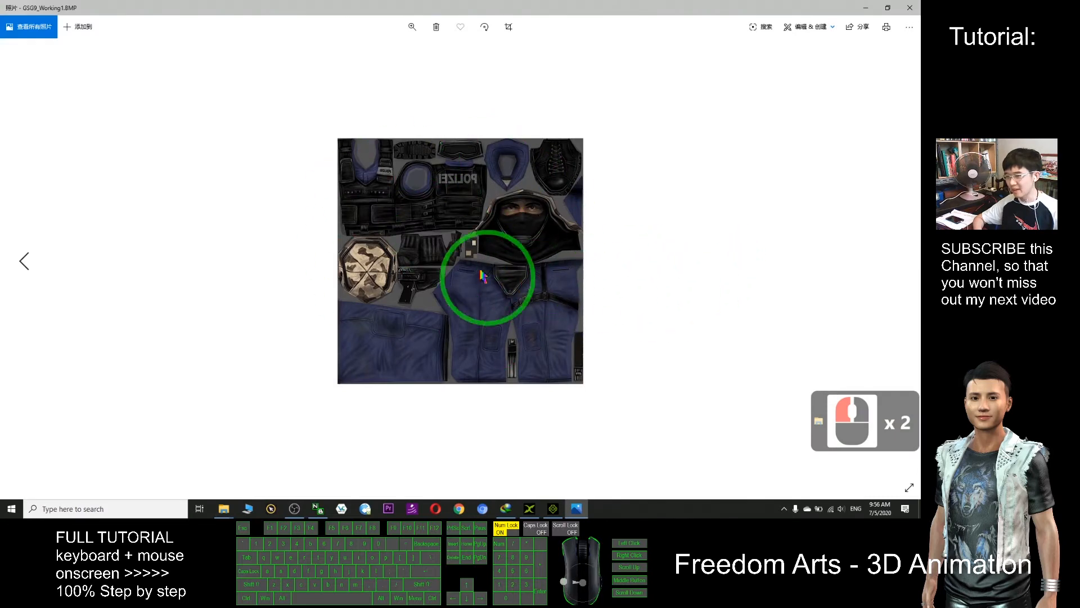
click(909, 8)
Move the decompiled 0.62 folder window up slightly, clear the file selection, and launch Blender through a Windows search
drag(415, 74, 423, 47)
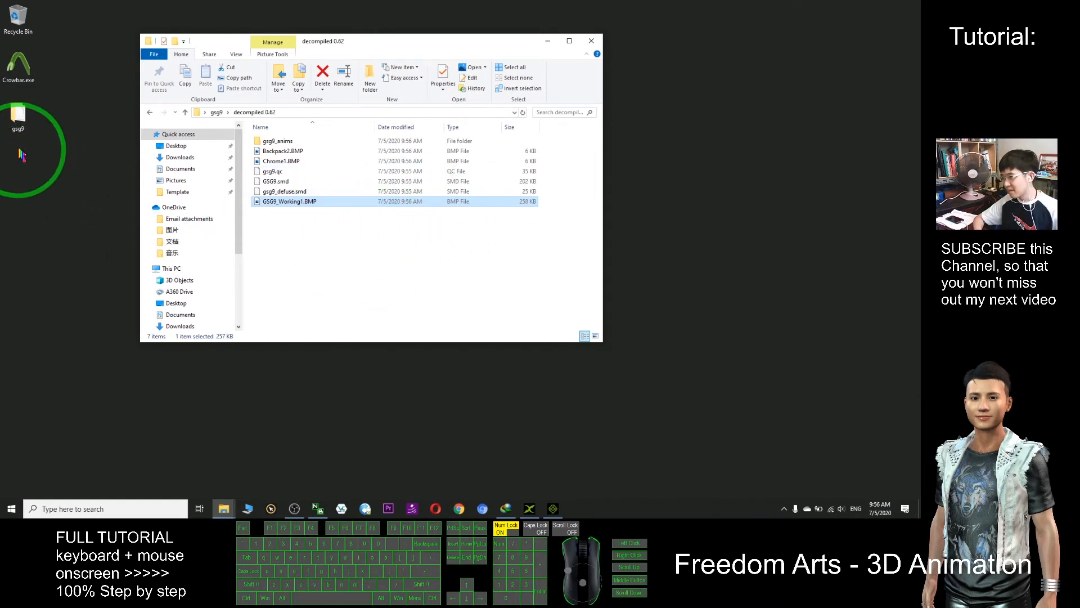
click(298, 225)
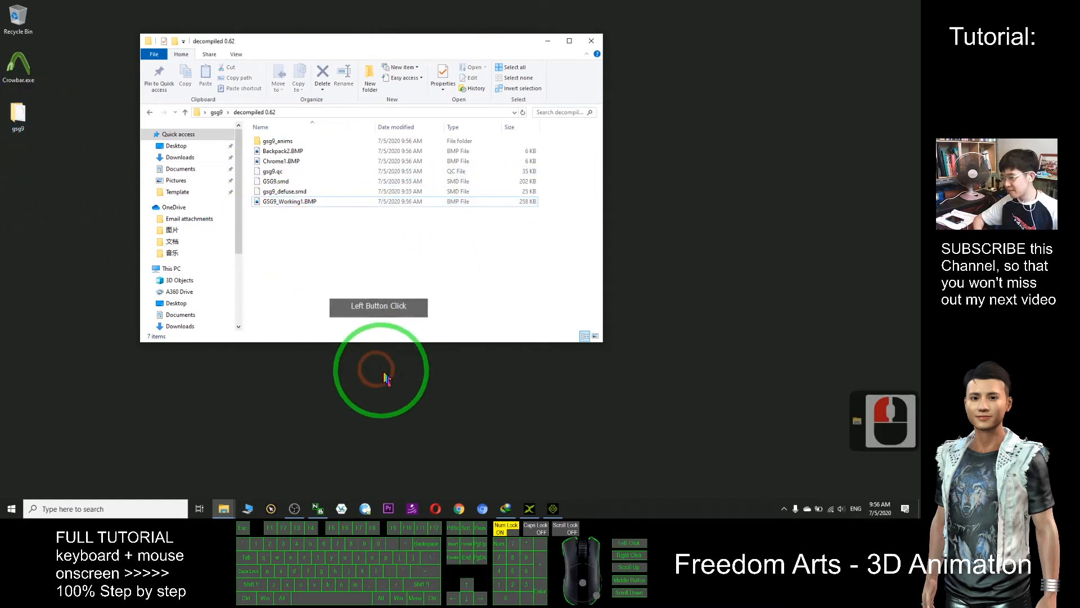
click(108, 508)
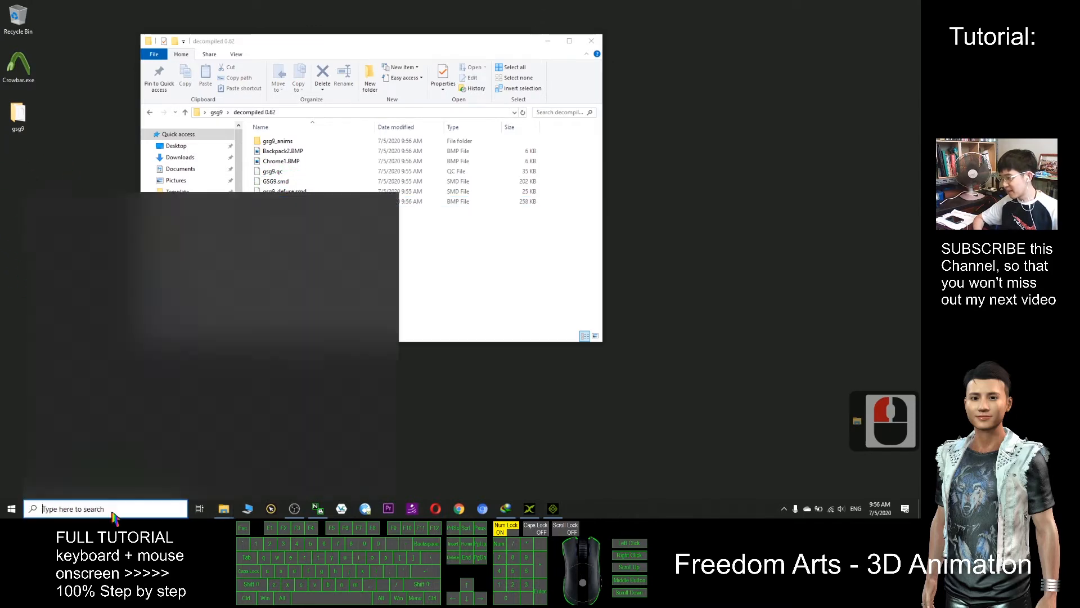
text(blender)
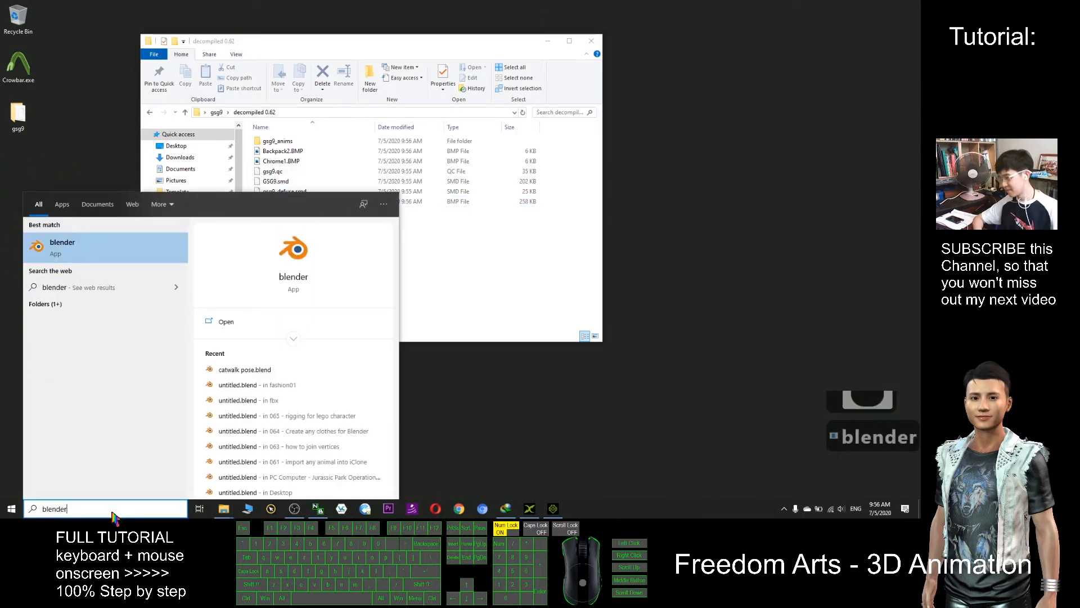
click(59, 252)
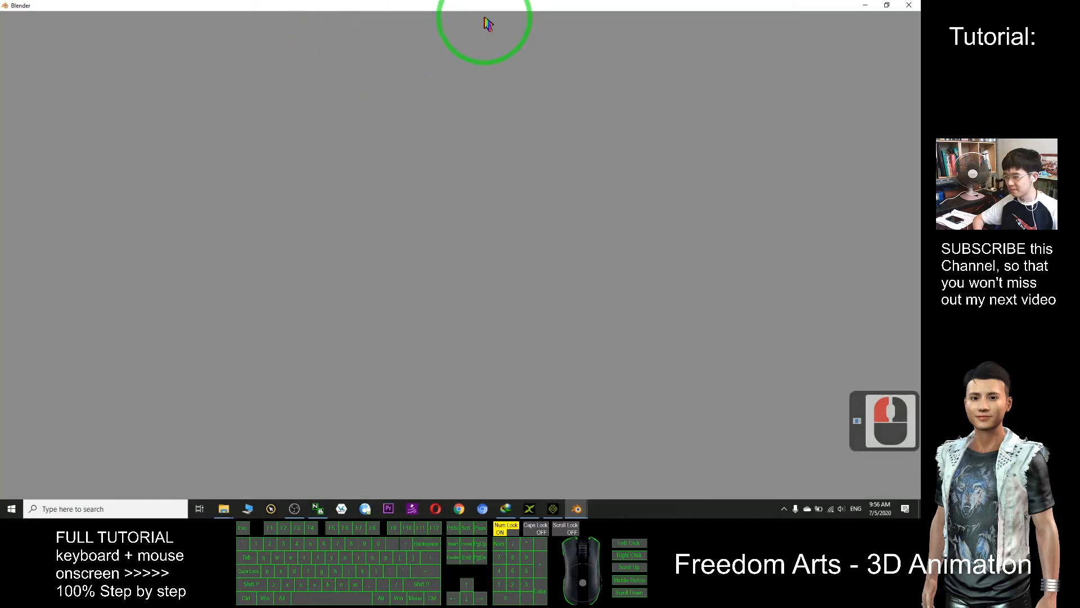
Close all open folder windows and move the Blender window aside to uncover the desktop gsg9 folder
click(224, 510)
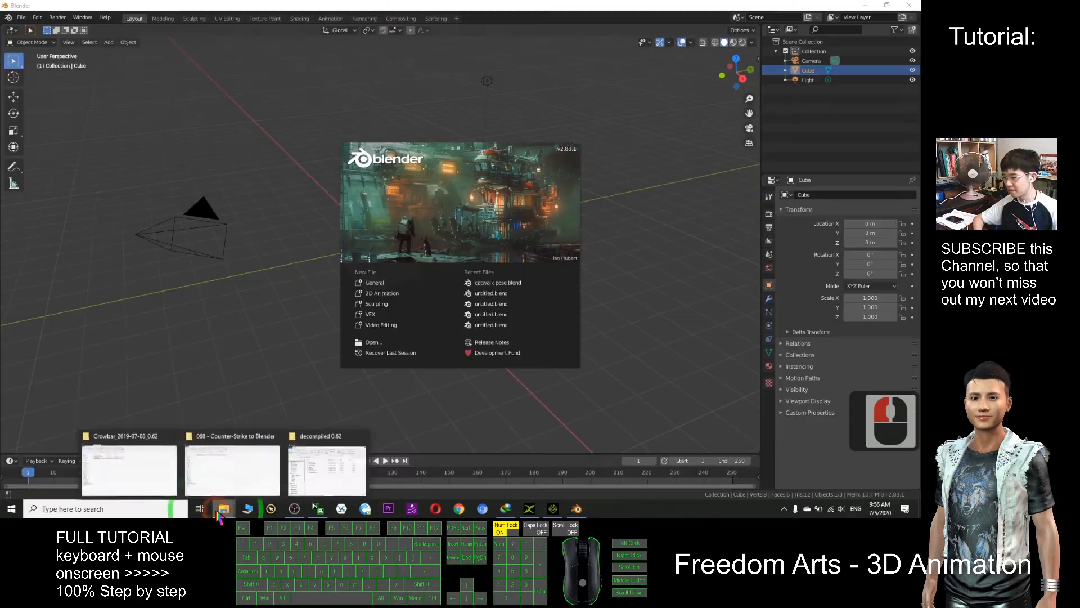
right_click(220, 512)
click(212, 489)
drag(485, 6, 641, 42)
click(18, 115)
Dismiss the splash screen and delete the default camera, cube and light from the scene
click(471, 193)
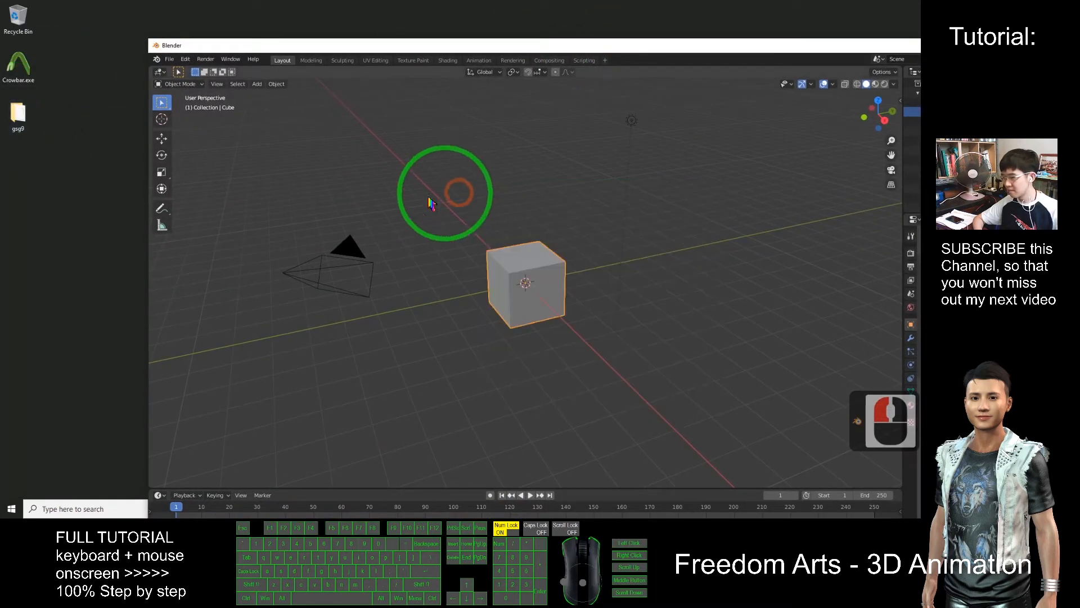
drag(247, 193, 787, 376)
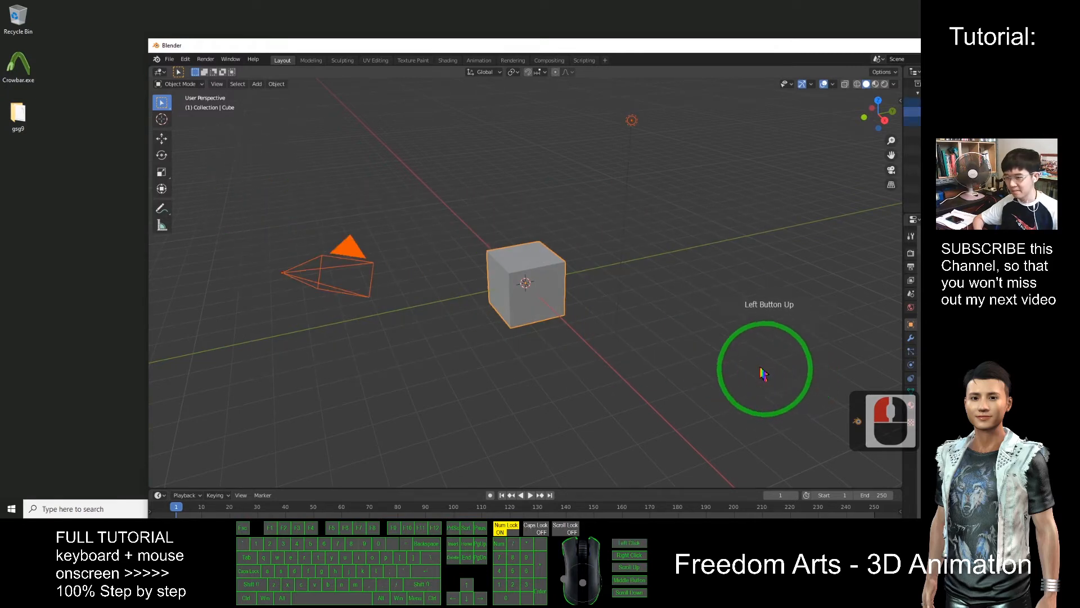
key(Delete)
Open the decompiled 0.62 folder from the desktop gsg9 folder and try to bring GSG9.smd directly into Blender's viewport
click(19, 117)
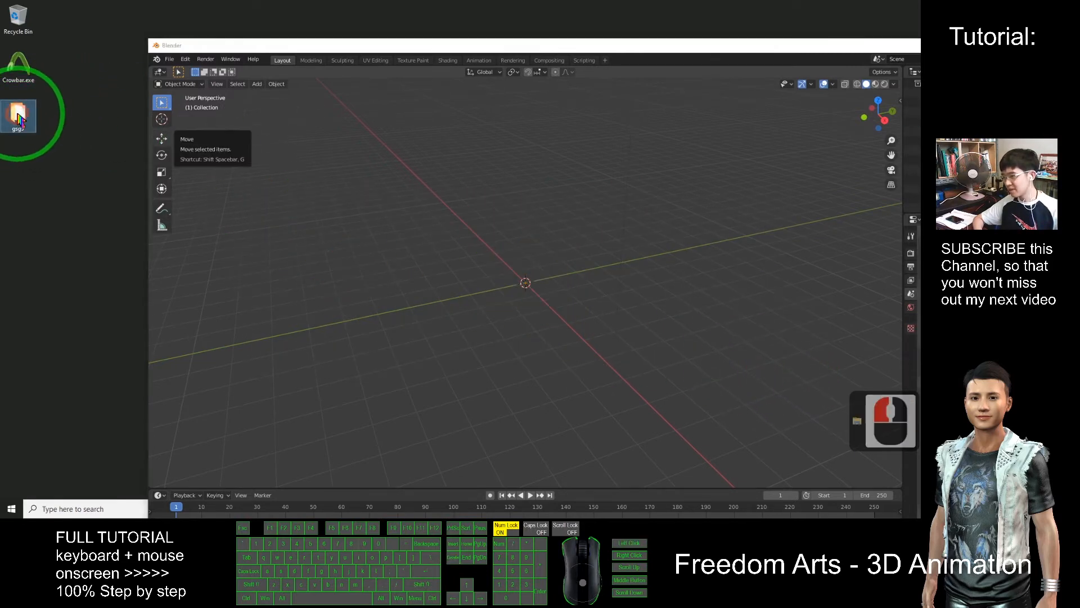
click(283, 102)
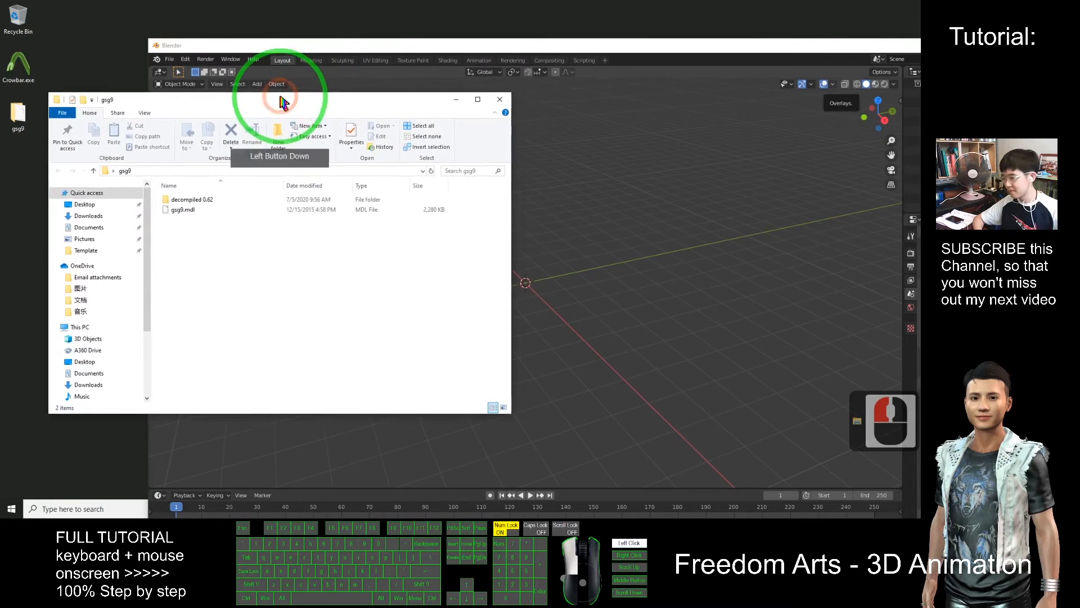
drag(283, 102, 275, 104)
double_click(186, 201)
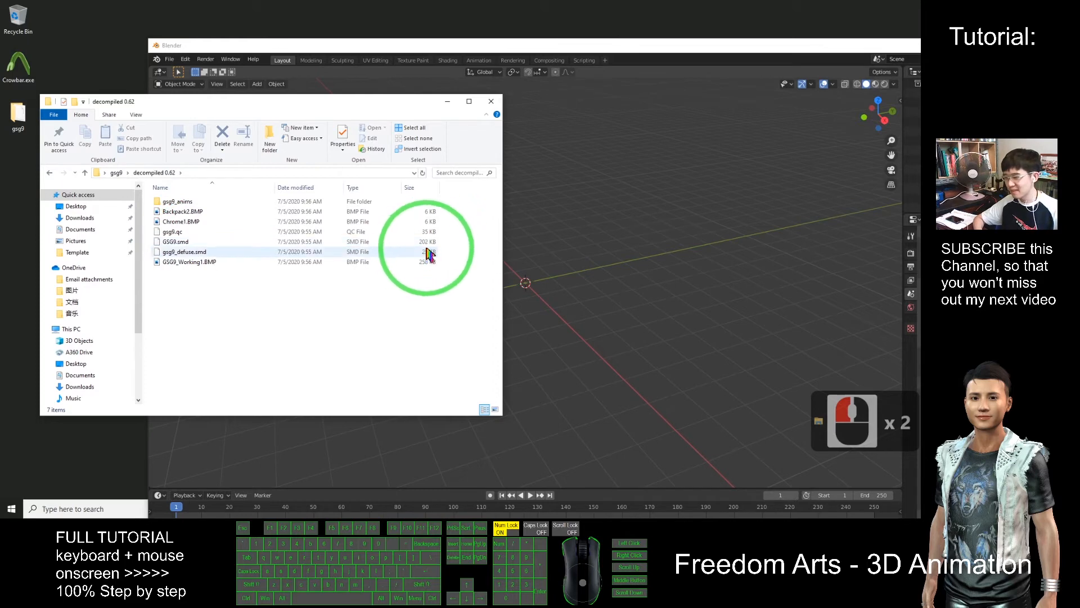
click(197, 242)
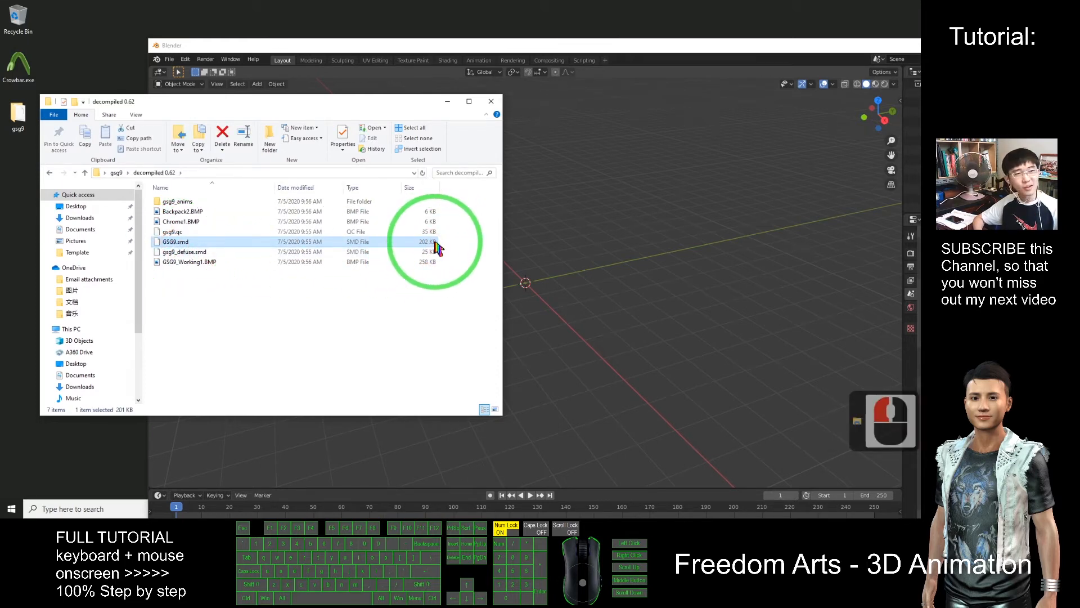
drag(180, 242, 539, 274)
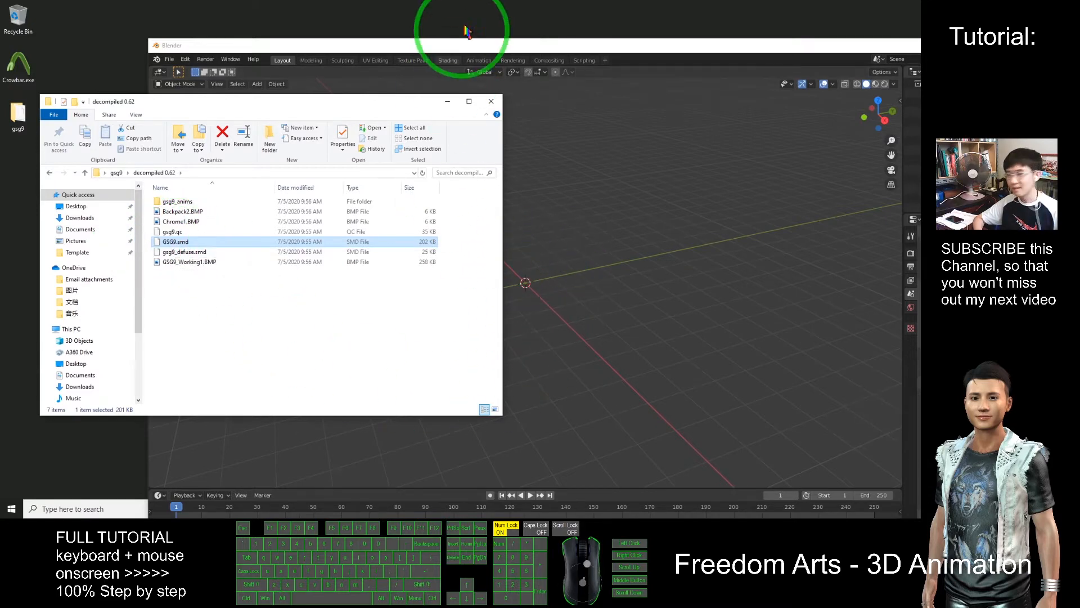
Move the Blender window clear of the folder window's file names and open the file browser for a Source Engine import
drag(463, 48, 587, 45)
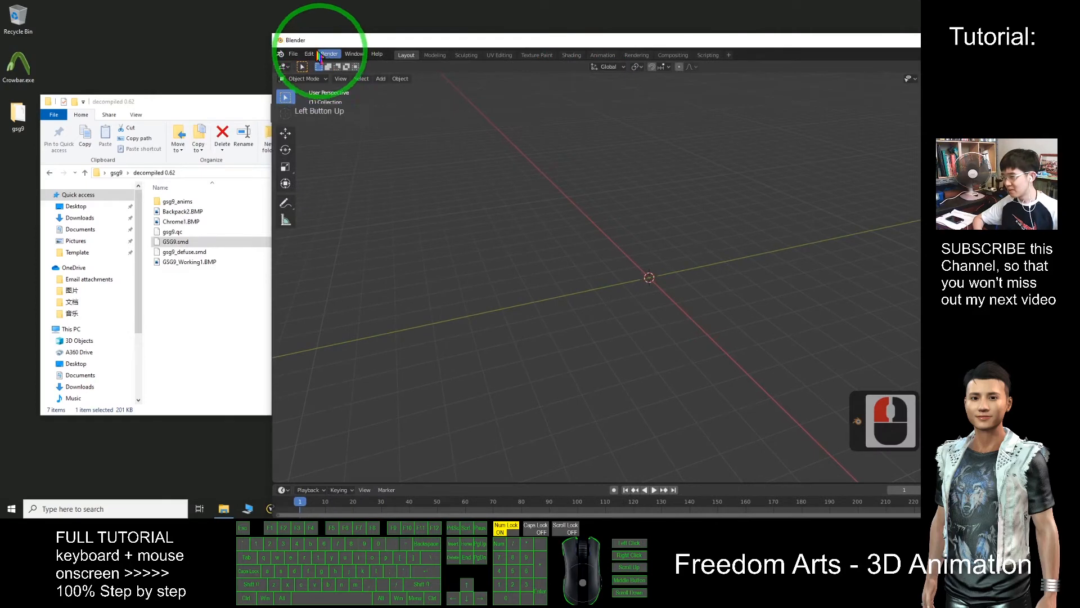
click(293, 54)
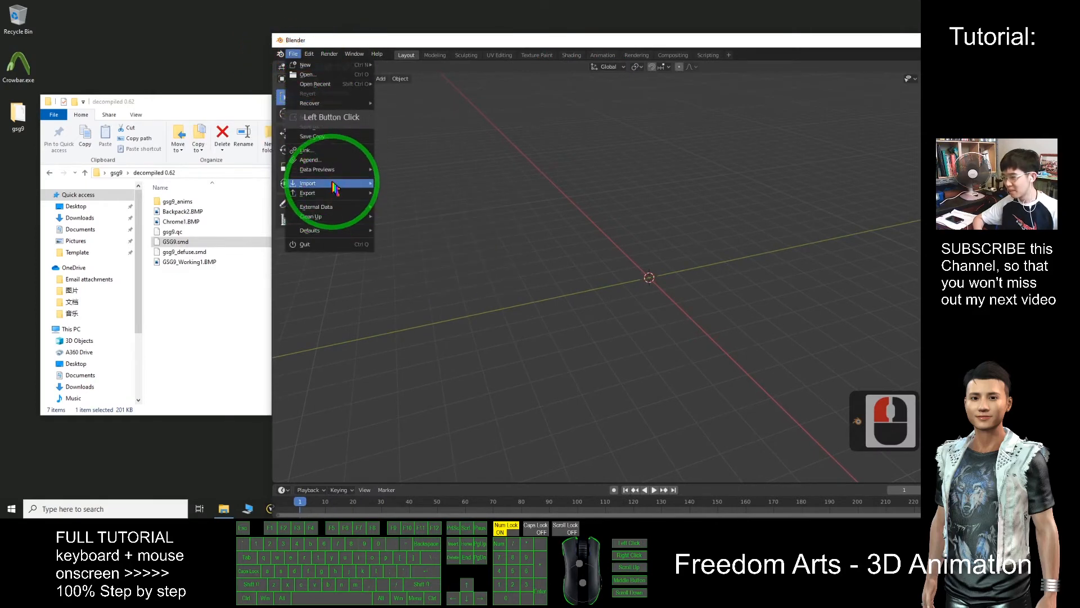
mouse_move(315, 183)
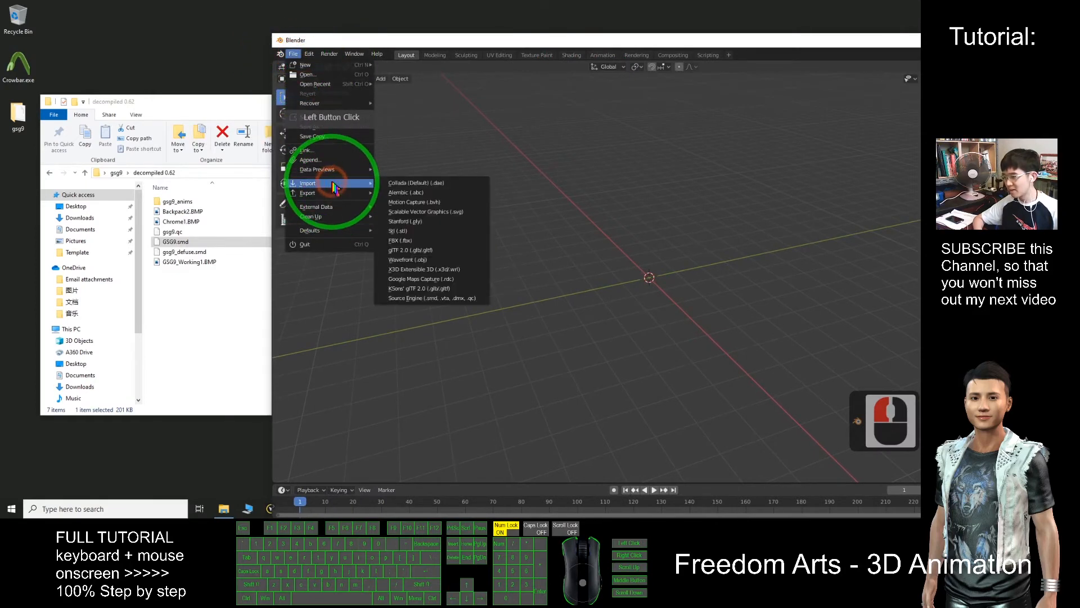
click(444, 298)
Look over the Chrome1.BMP, Backpack2.BMP and gsg9.qc files in the decompiled 0.62 folder
click(220, 113)
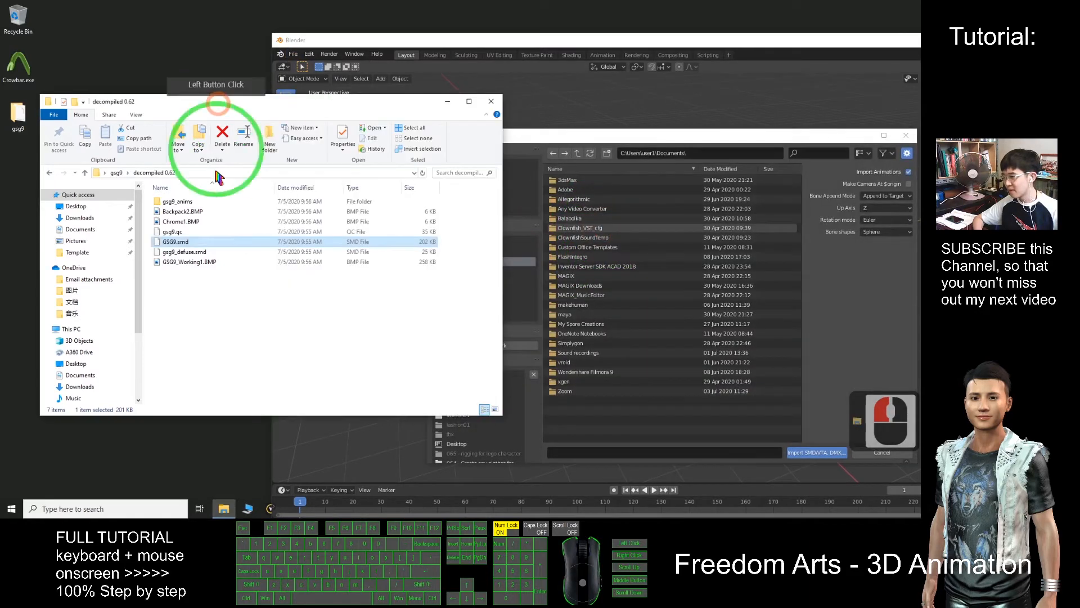
click(190, 221)
click(188, 212)
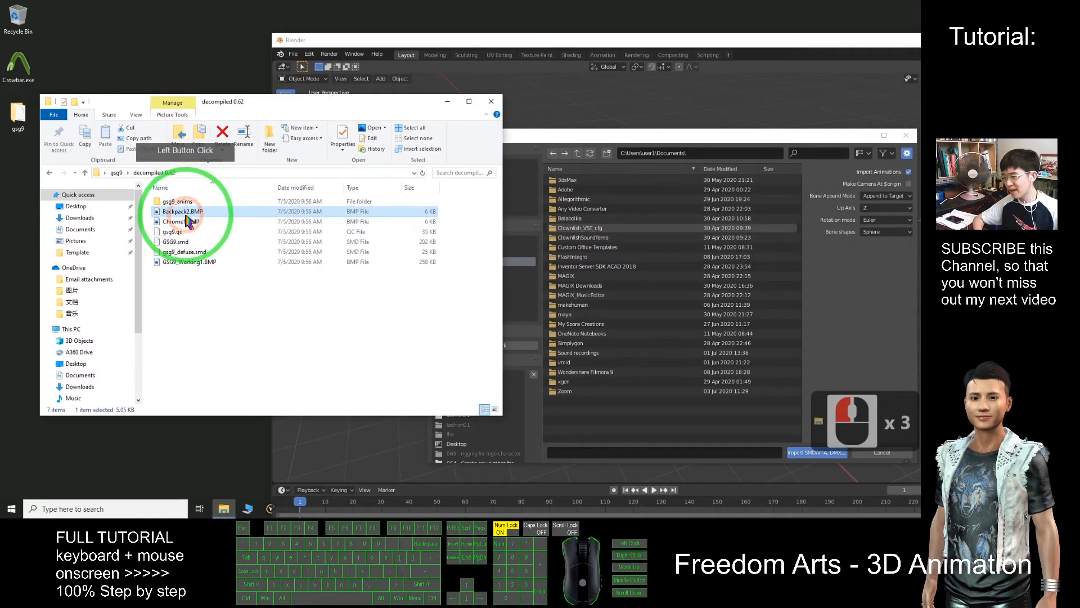
click(194, 231)
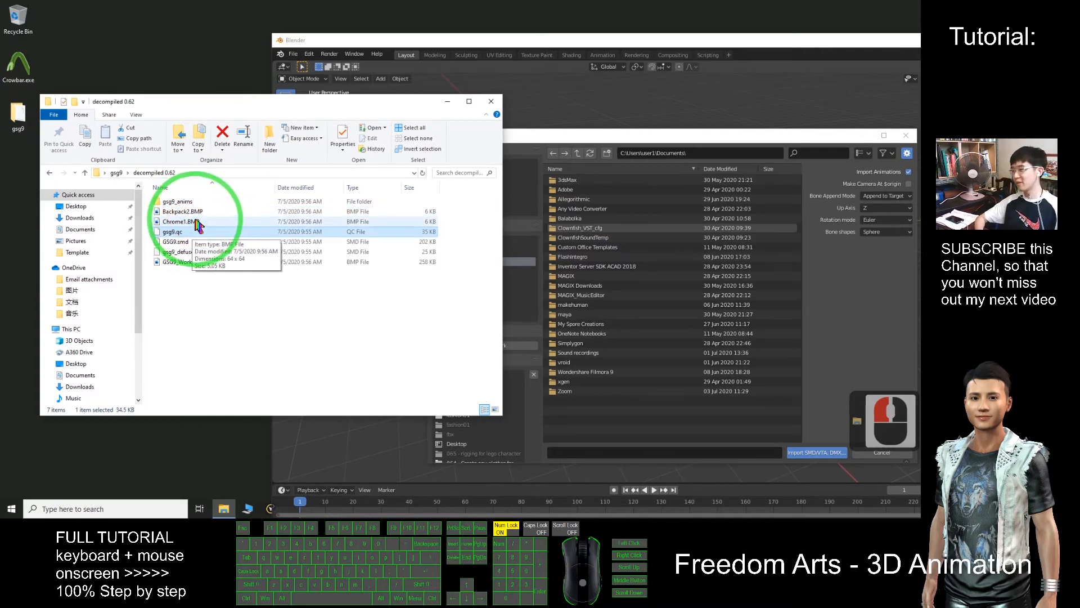
Check the advanced view setting for hiding extensions of known file types in Folder Options, and close the dialog
click(136, 114)
click(453, 137)
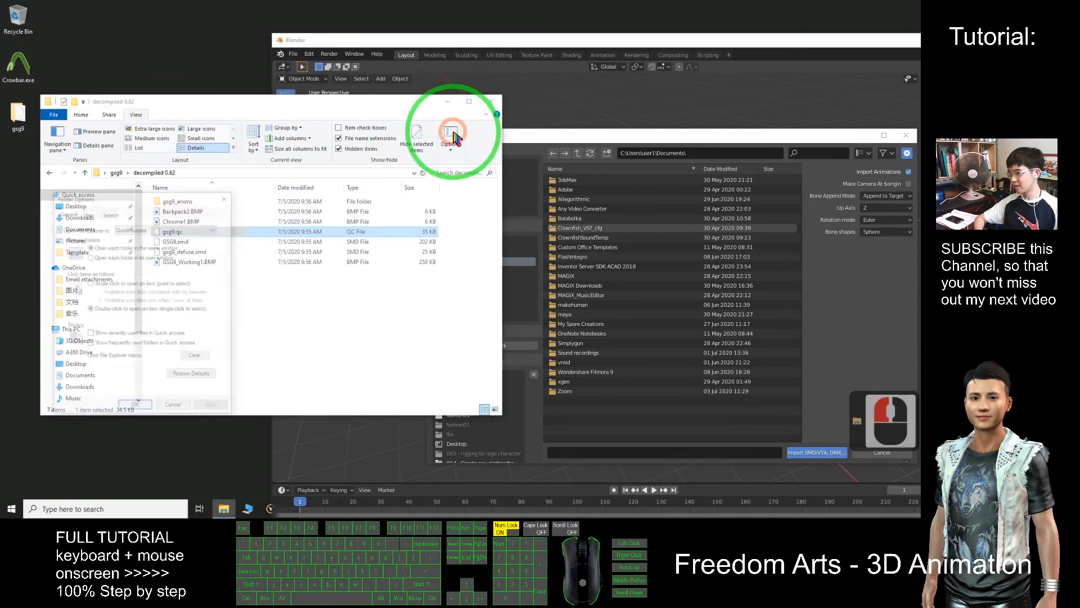
click(90, 211)
drag(135, 197, 220, 134)
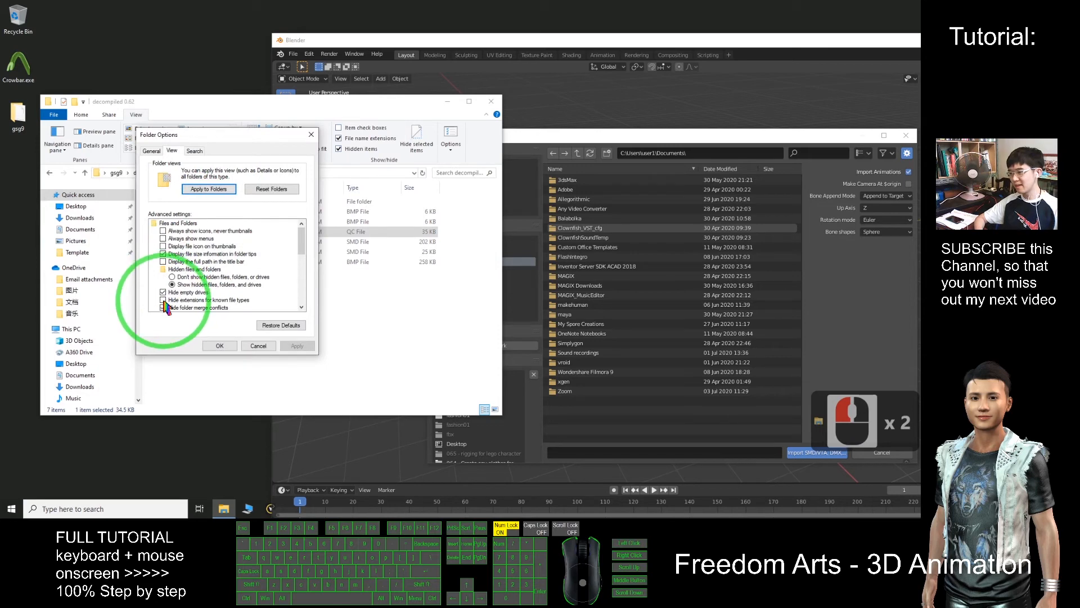
click(231, 346)
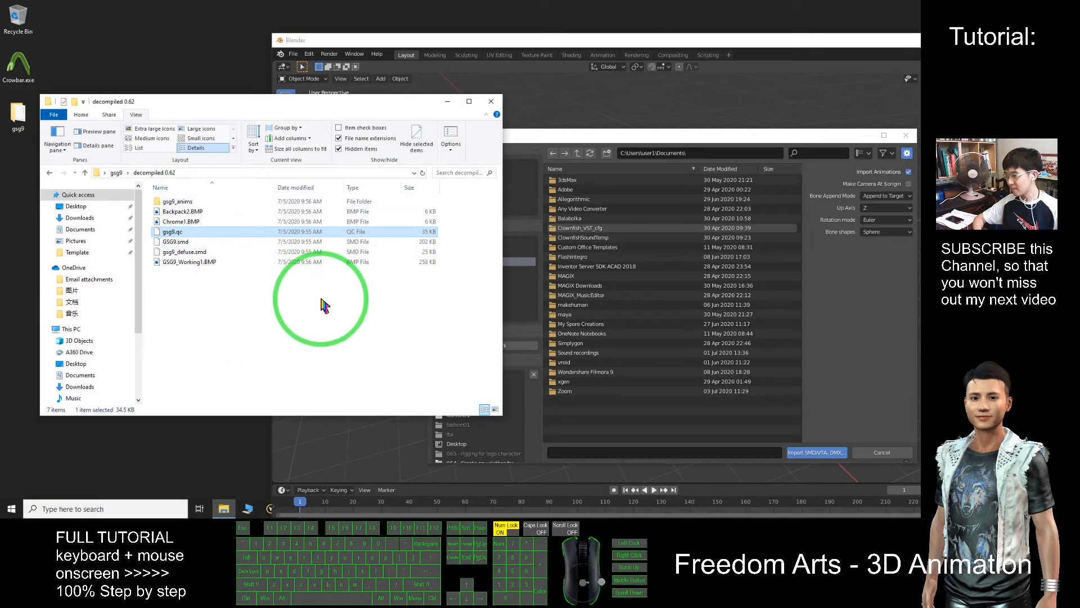
Close Blender's import file browser and select GSG9.smd in the decompiled 0.62 folder
drag(639, 134, 522, 122)
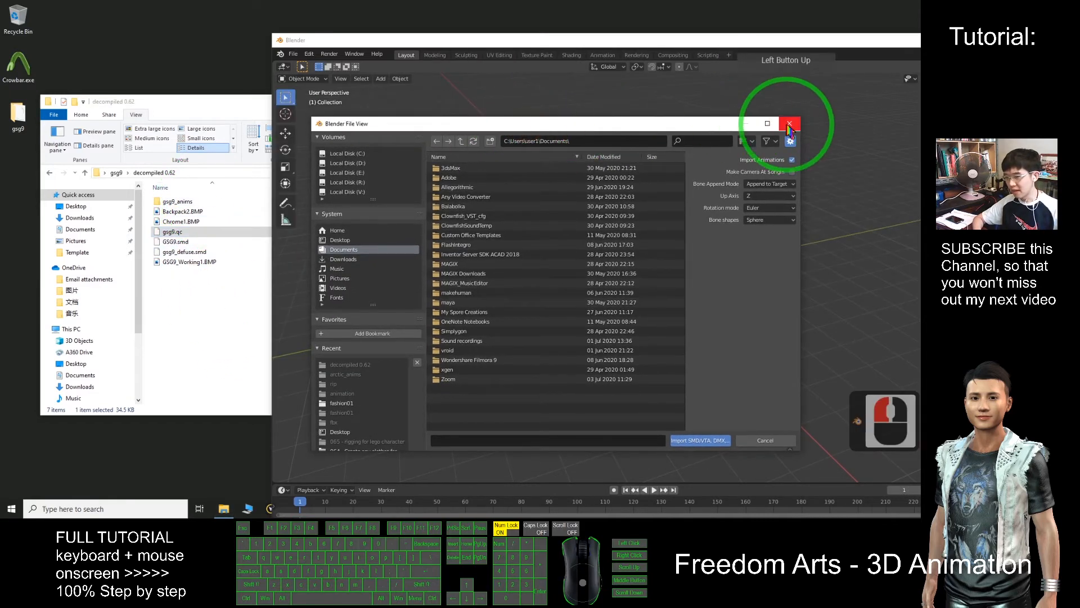
click(789, 124)
click(205, 217)
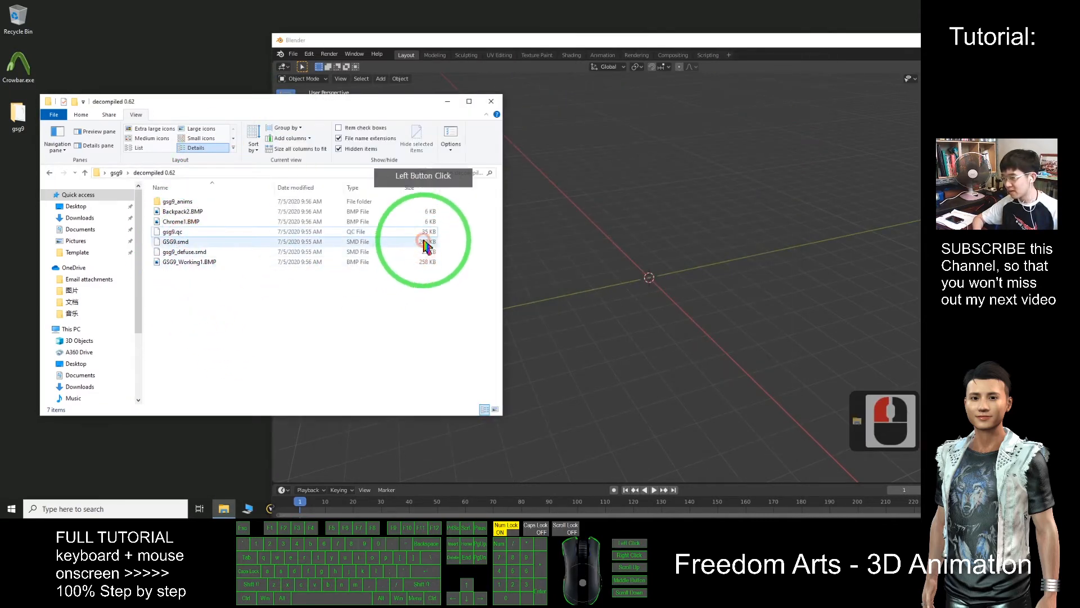
click(181, 243)
Open Blender's Source Engine import file browser again and bring the decompiled 0.62 folder window to the front
click(430, 41)
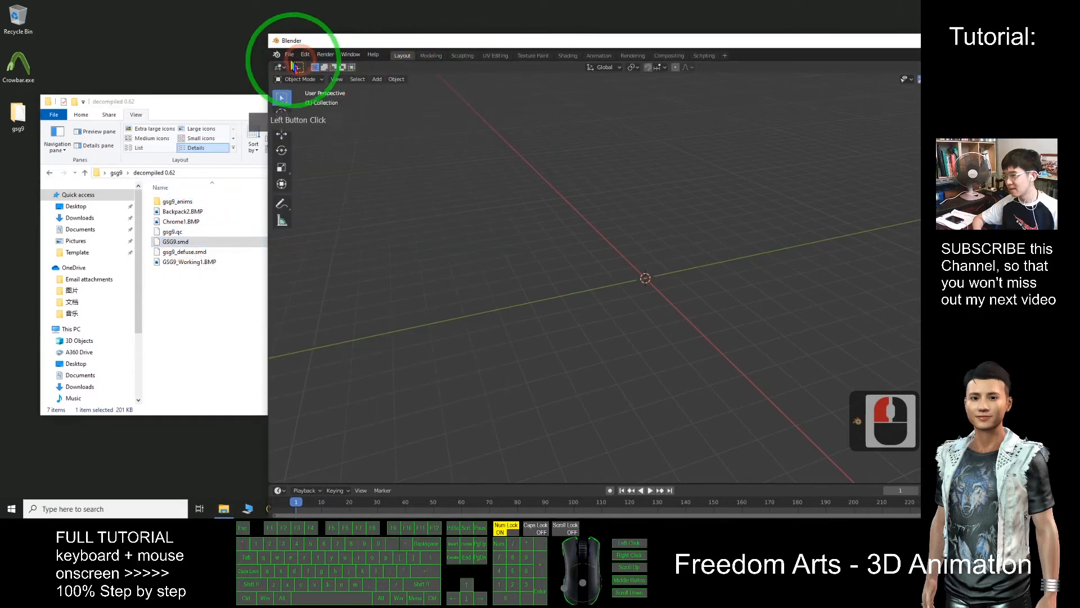
click(293, 54)
mouse_move(307, 184)
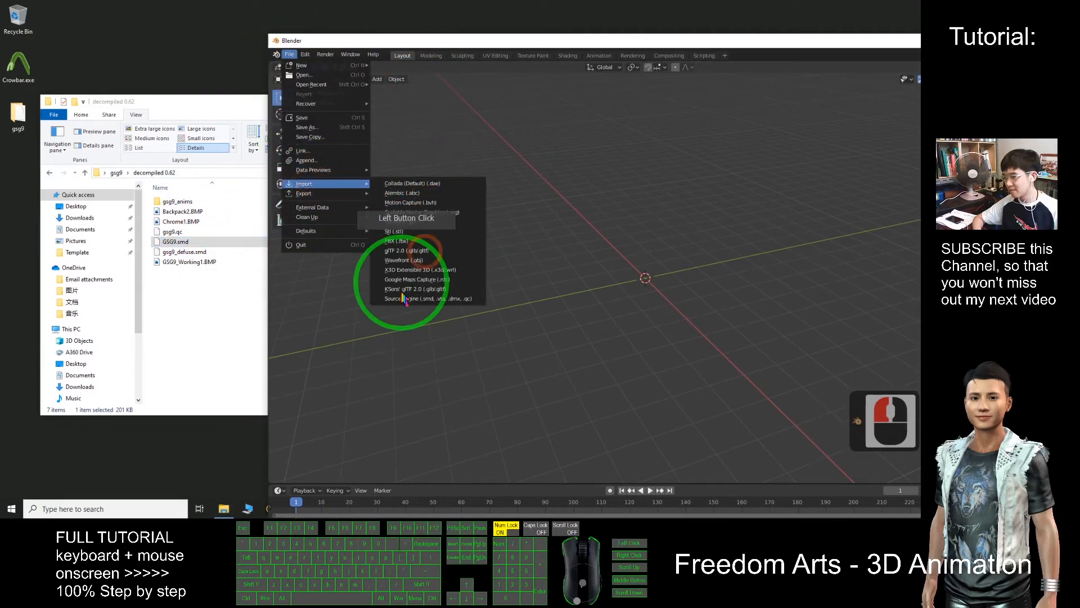
click(429, 304)
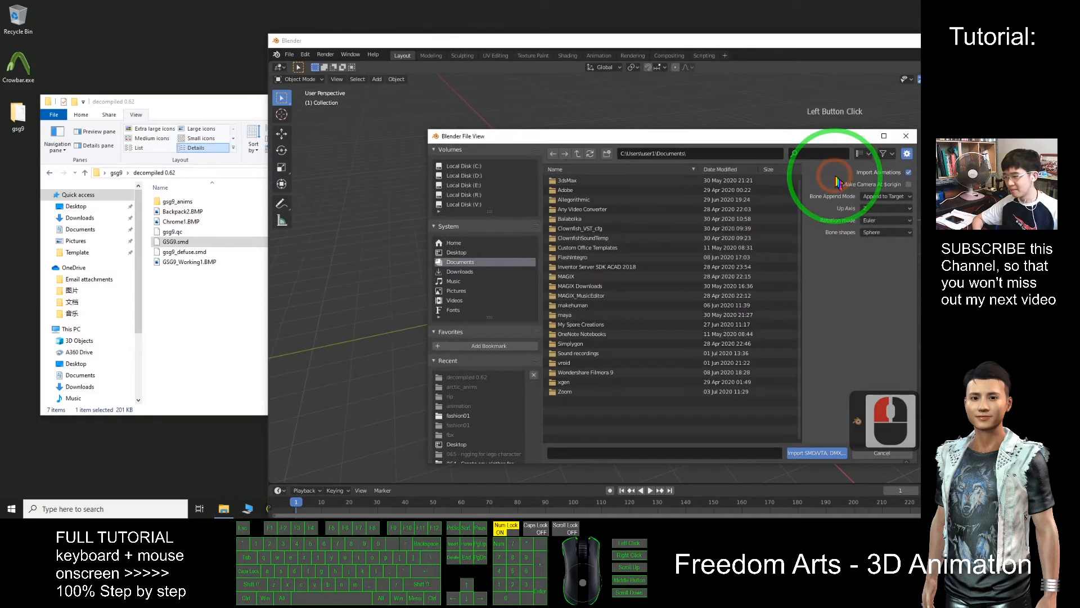
click(244, 108)
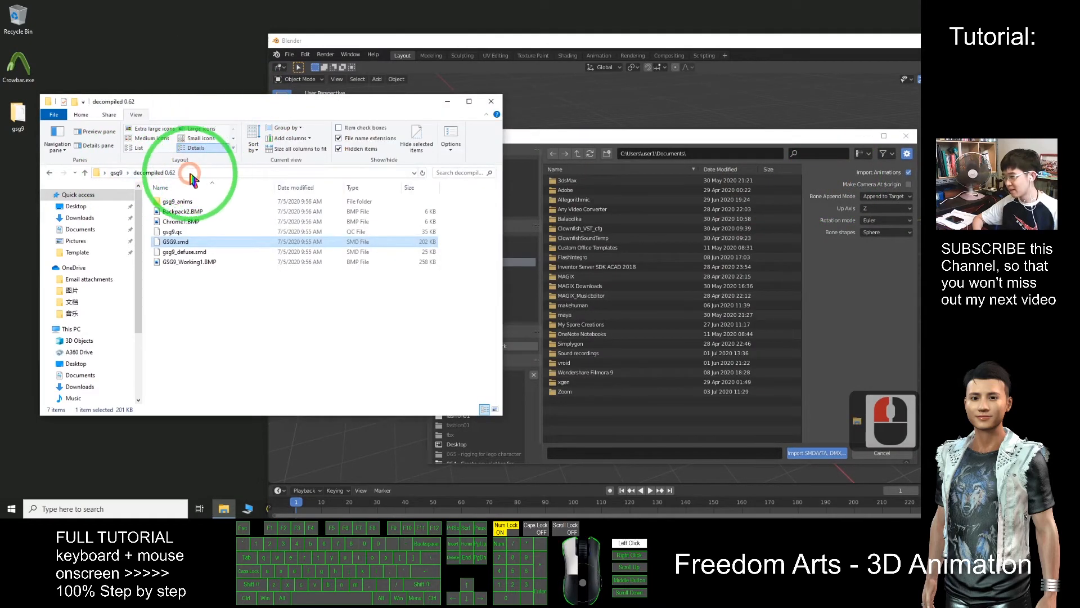